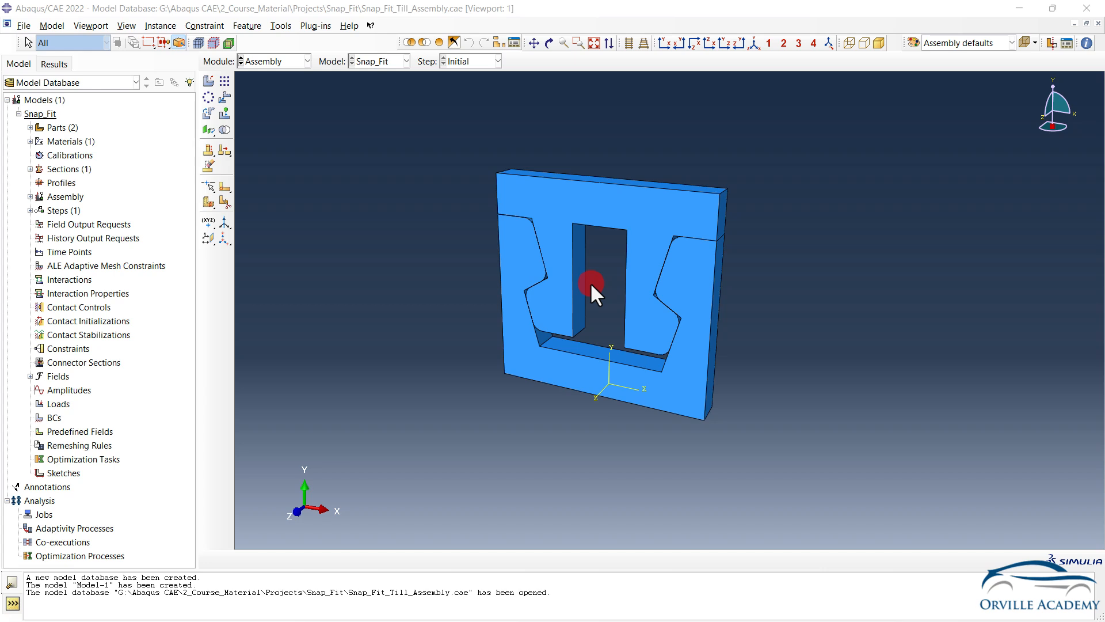
Step: Open the Step Manager in the Step module and place its window clear of the model
{"action": "left_click", "coordinate": [260, 62]}
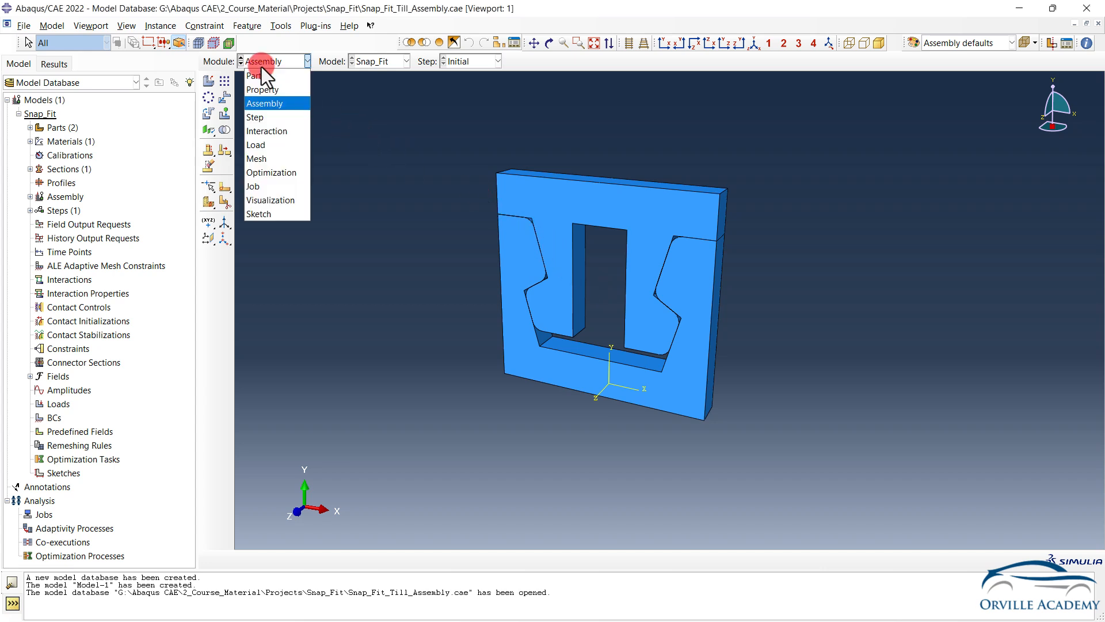
{"action": "left_click", "coordinate": [260, 118]}
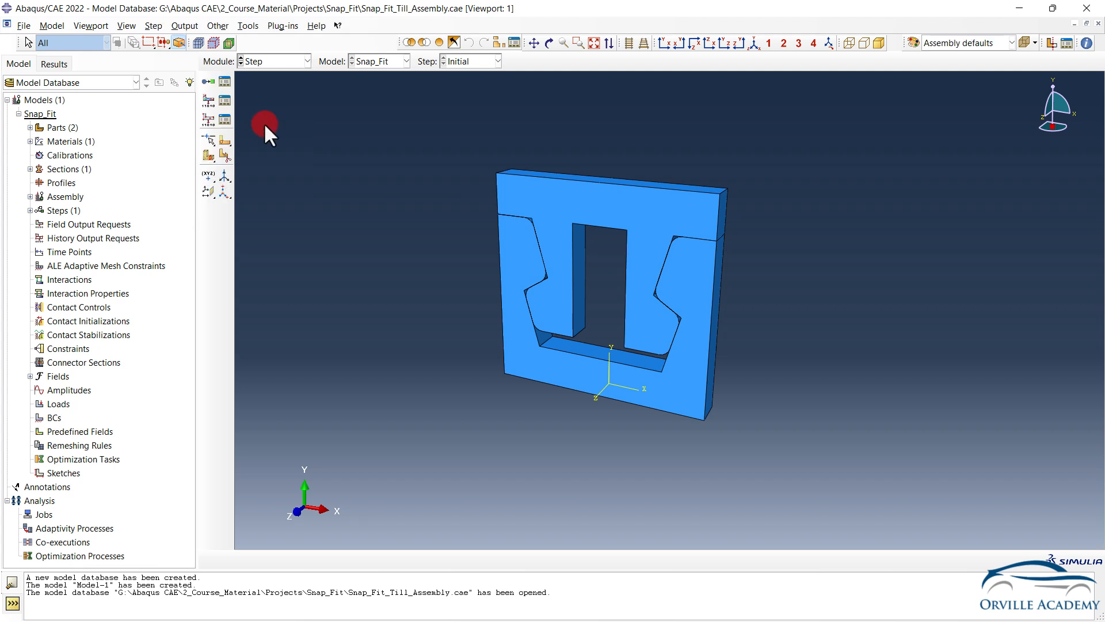
{"action": "left_click", "coordinate": [224, 82]}
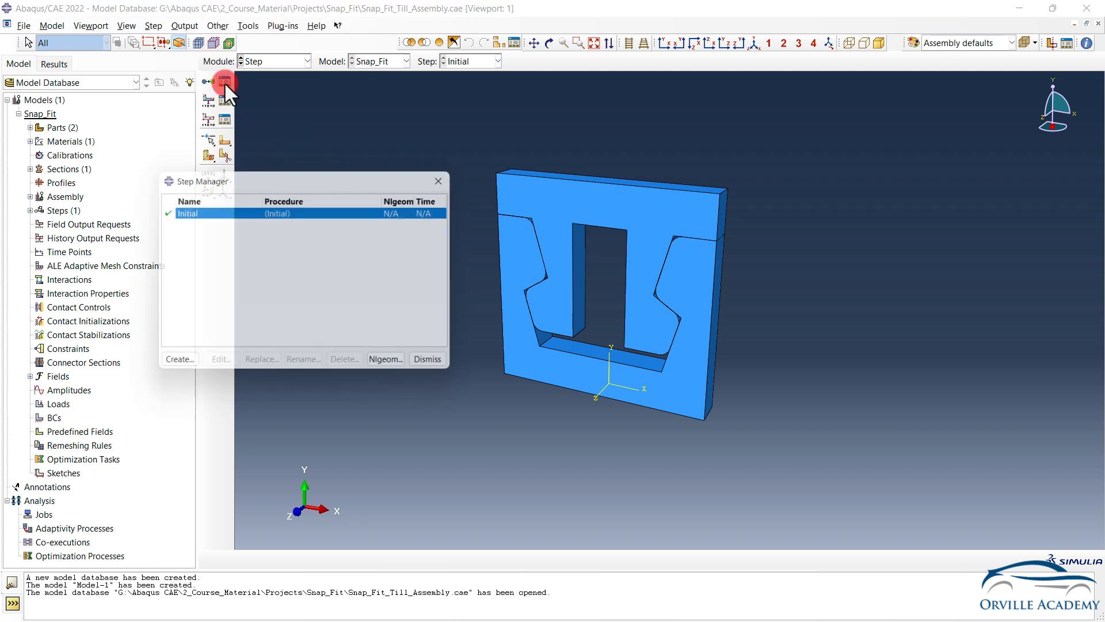
{"action": "left_click_drag", "start_coordinate": [296, 170], "coordinate": [451, 173]}
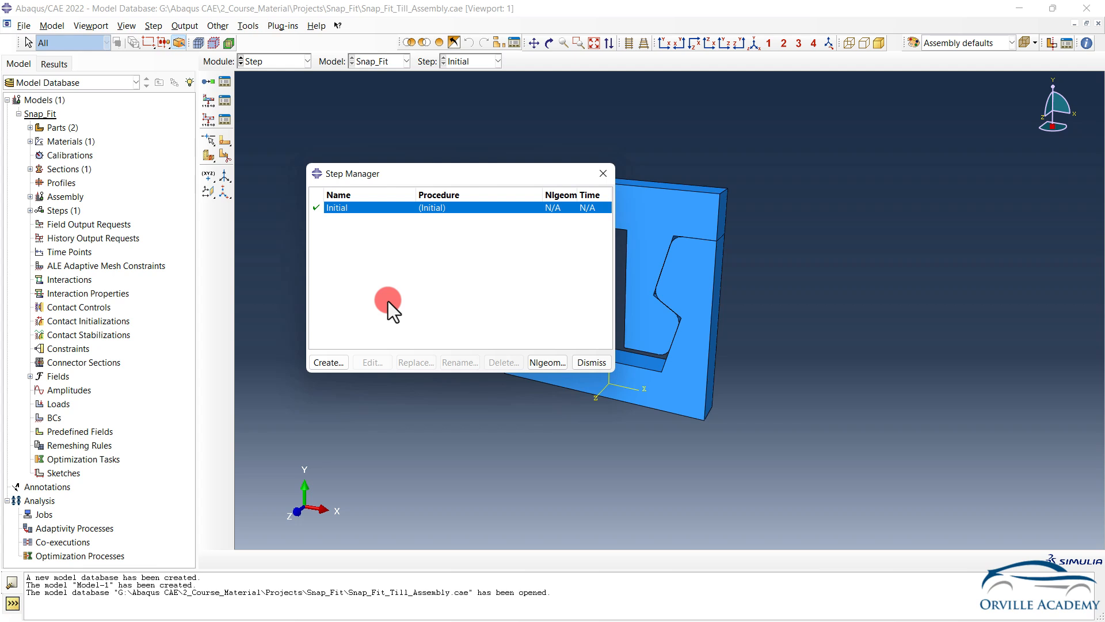
{"action": "left_click_drag", "start_coordinate": [443, 178], "coordinate": [276, 184]}
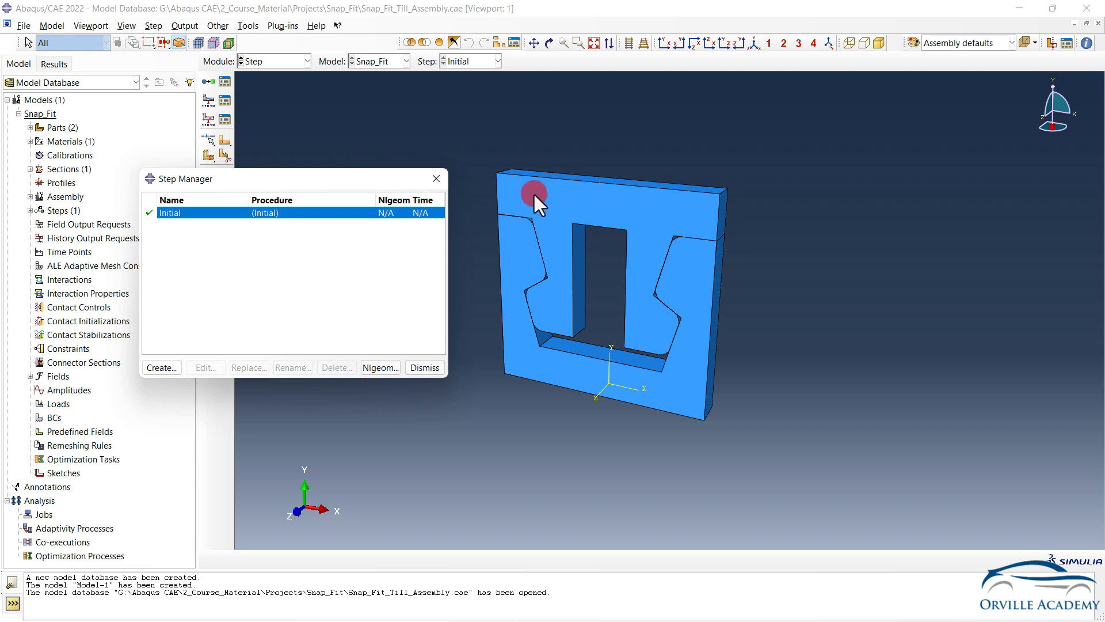
Step: Create a Static, General step named Push after Initial, with Nlgeom on, initial increment size 0.1 and maximum 0.2
{"action": "left_click", "coordinate": [167, 368]}
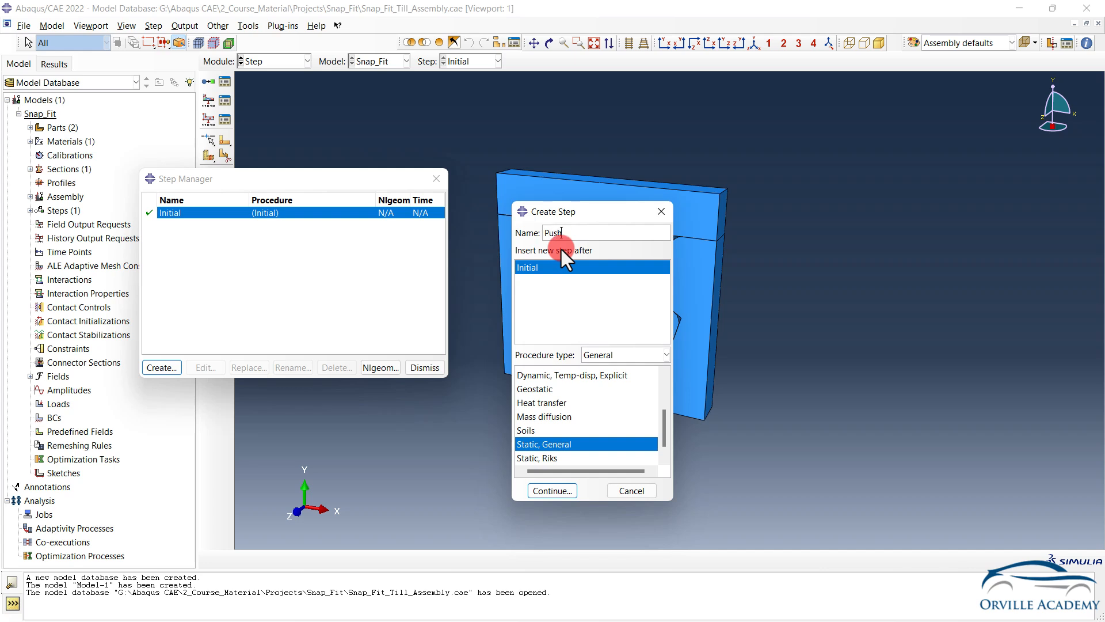
{"action": "left_click", "coordinate": [542, 491]}
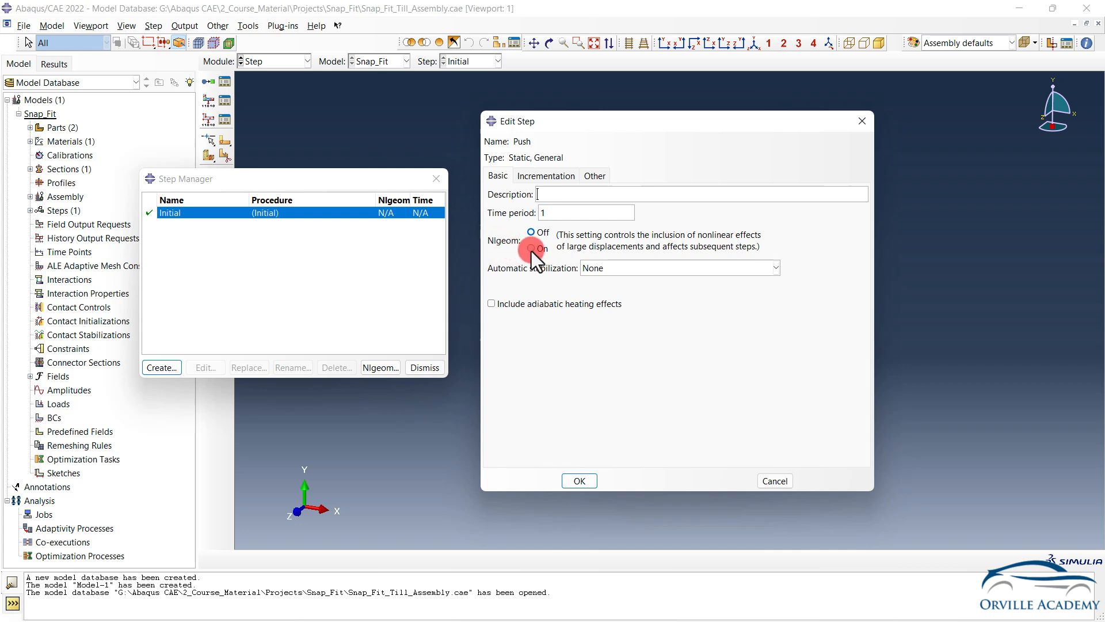
{"action": "left_click", "coordinate": [547, 178]}
{"action": "left_click_drag", "start_coordinate": [557, 241], "coordinate": [529, 243]}
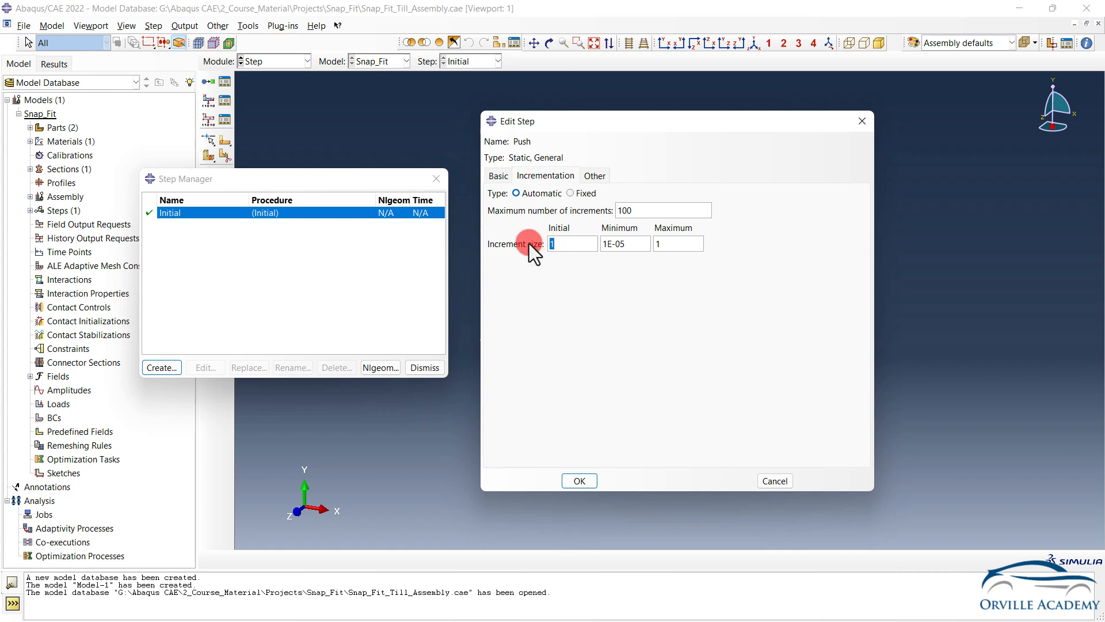
{"action": "type", "text": "0.1"}
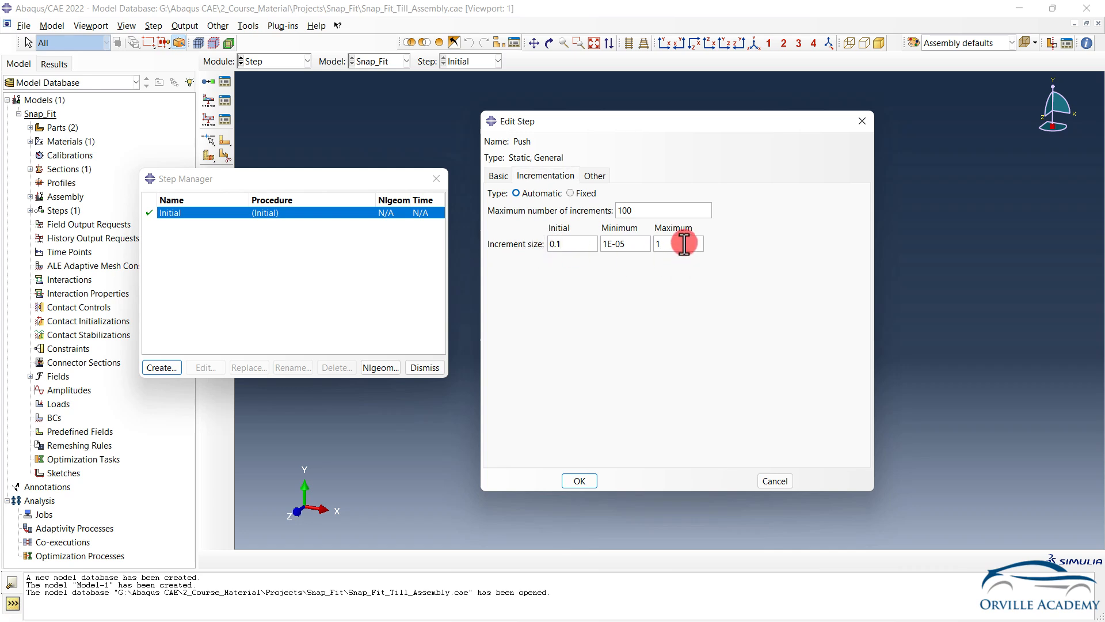
{"action": "left_click_drag", "start_coordinate": [678, 243], "coordinate": [618, 243]}
{"action": "type", "text": "0.2"}
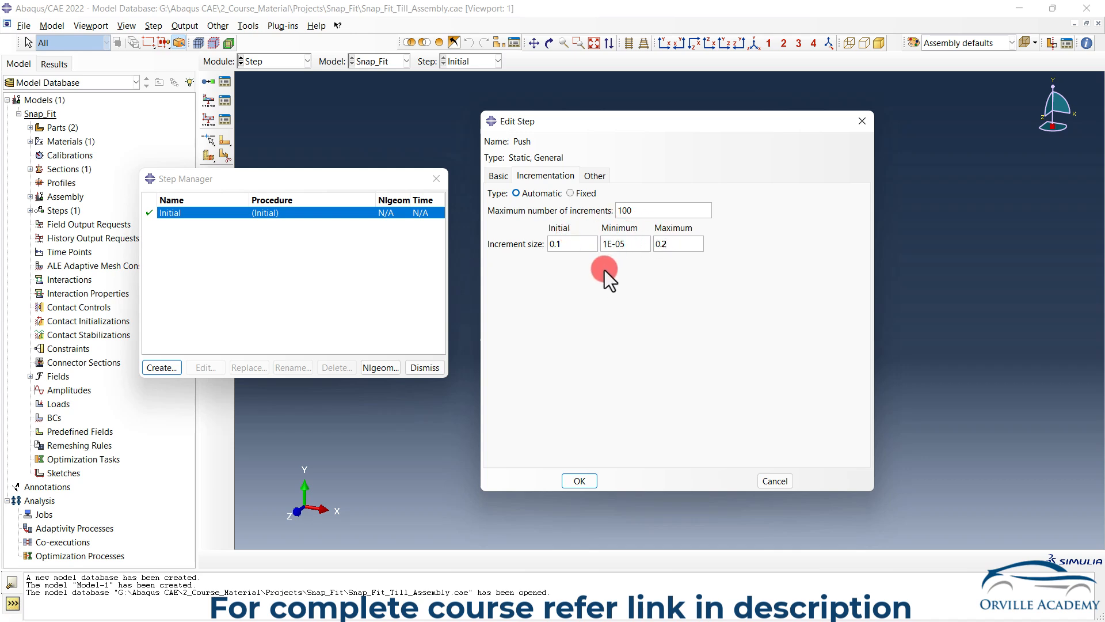
{"action": "left_click", "coordinate": [574, 480]}
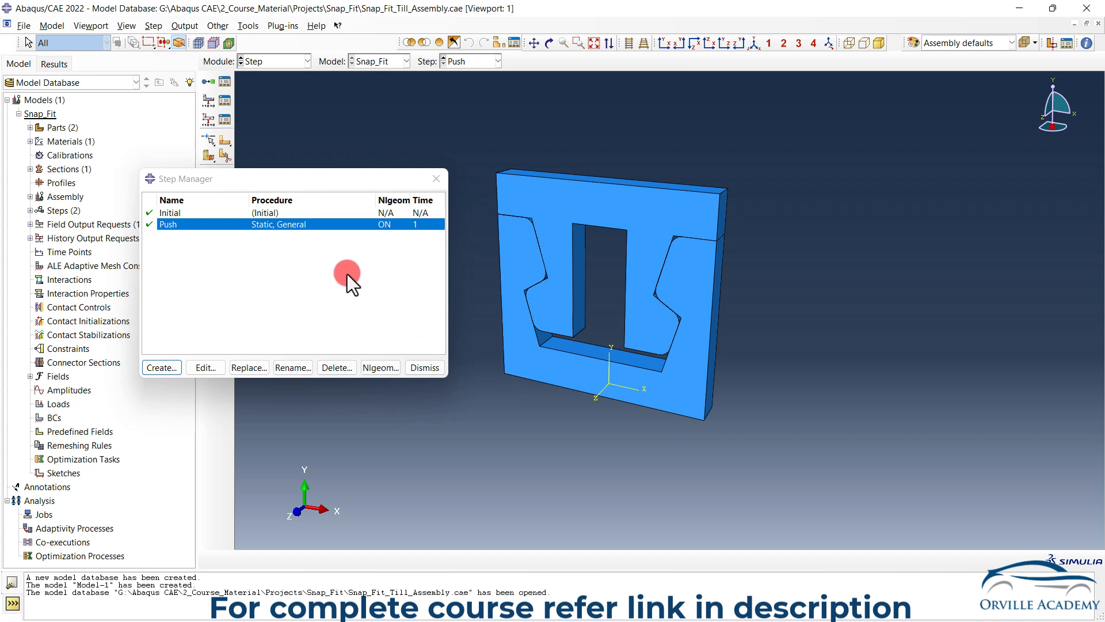
Step: Create a Static, General step named Pull after Push, with initial increment size 0.1 and maximum 0.2, and close the manager
{"action": "left_click", "coordinate": [161, 364]}
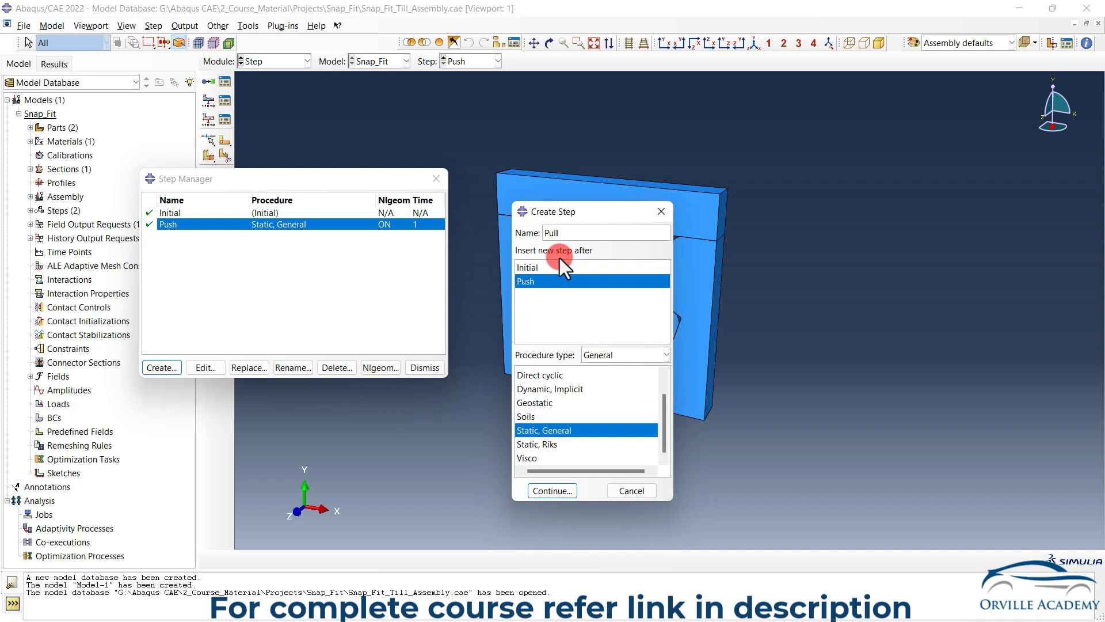
{"action": "left_click", "coordinate": [544, 490]}
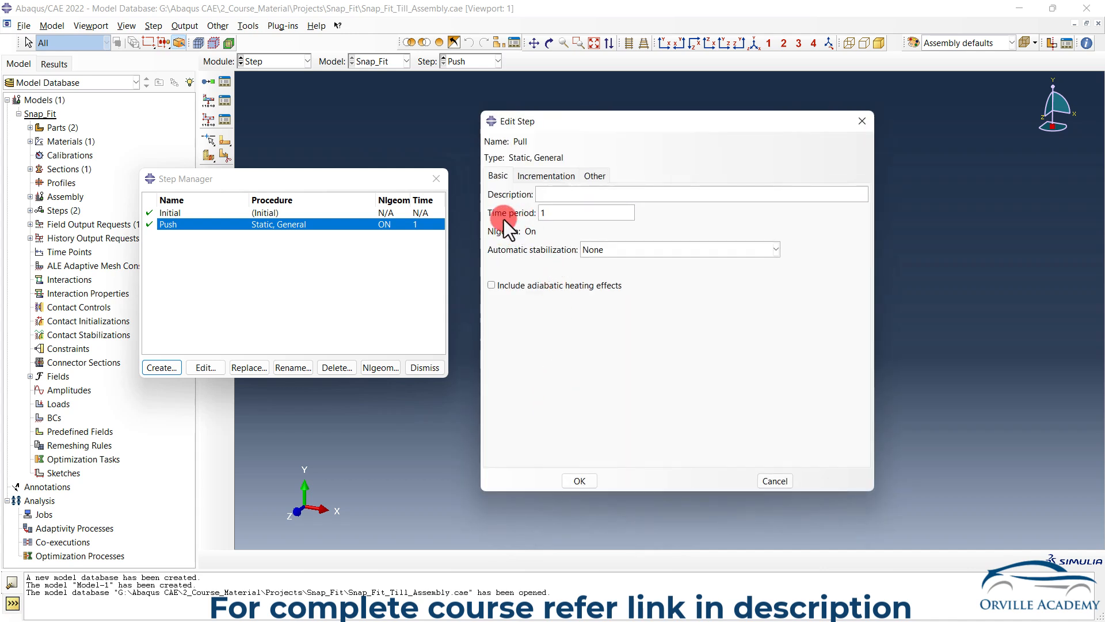
{"action": "left_click", "coordinate": [547, 176]}
{"action": "double_click", "coordinate": [555, 243]}
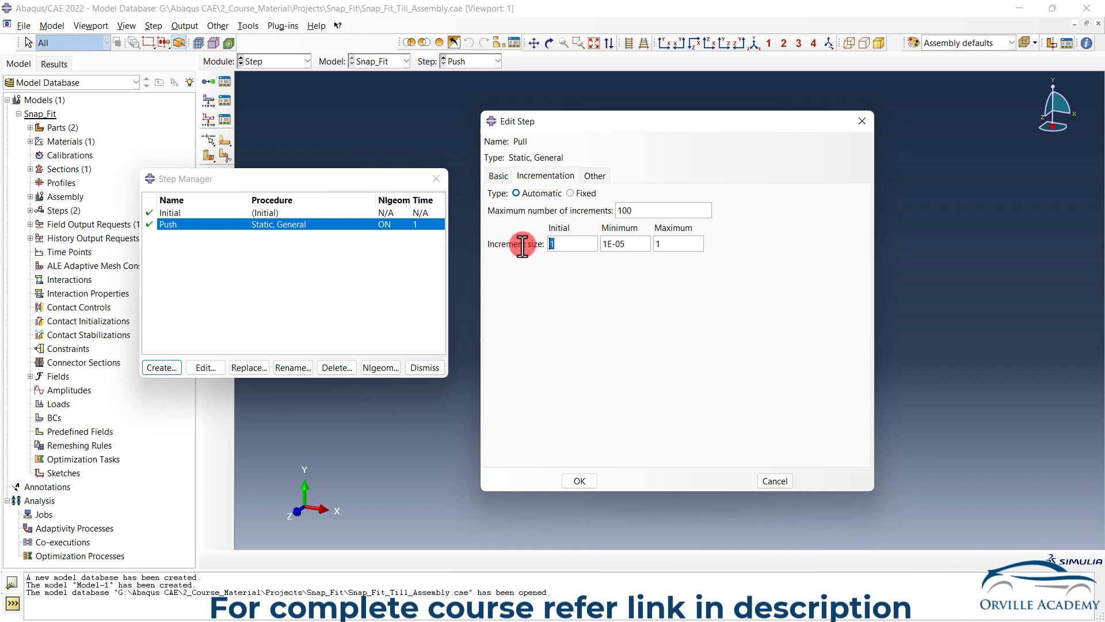
{"action": "type", "text": "0.1"}
{"action": "double_click", "coordinate": [666, 243]}
{"action": "type", "text": "0.2"}
{"action": "left_click", "coordinate": [572, 477]}
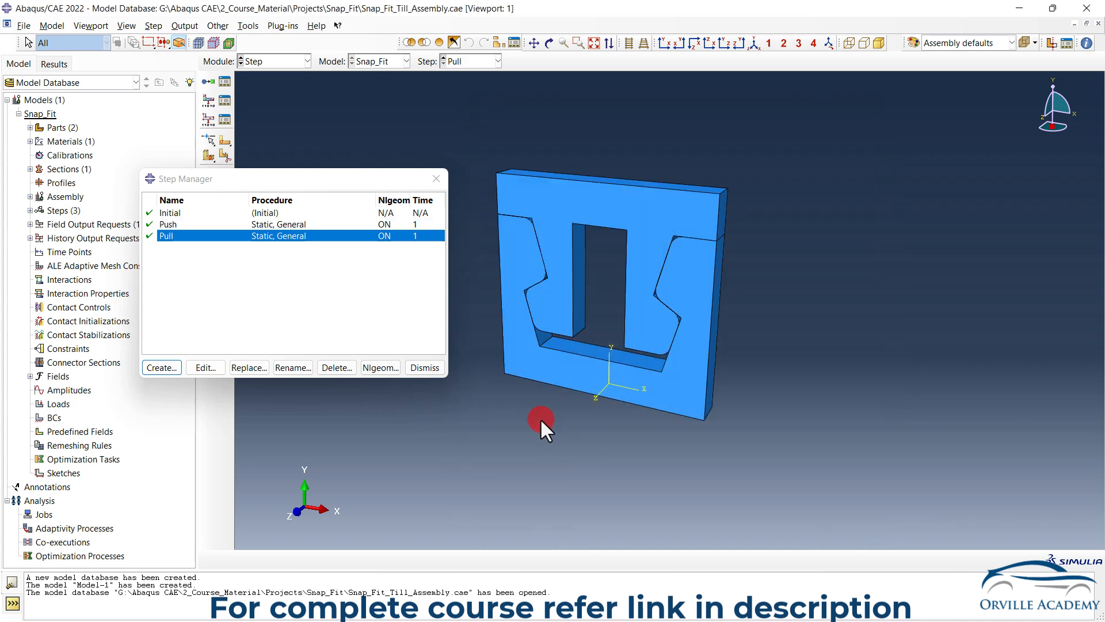
{"action": "left_click", "coordinate": [430, 180]}
Step: In the Assembly module, set up a translation of the upper insert instance along the global Y axis
{"action": "left_click", "coordinate": [270, 62]}
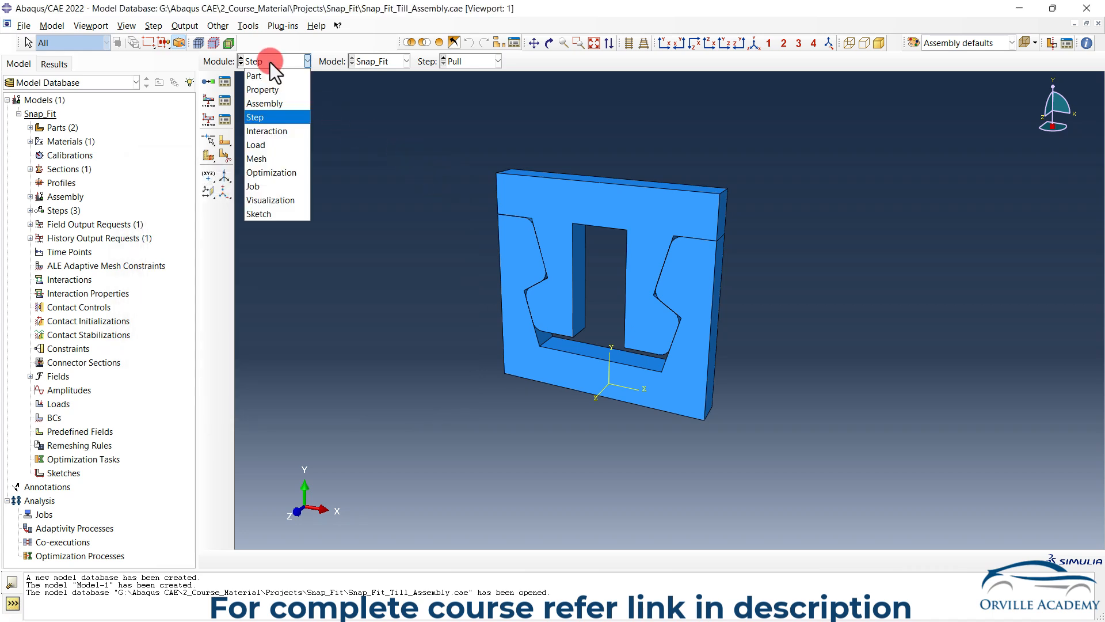
{"action": "left_click", "coordinate": [268, 106]}
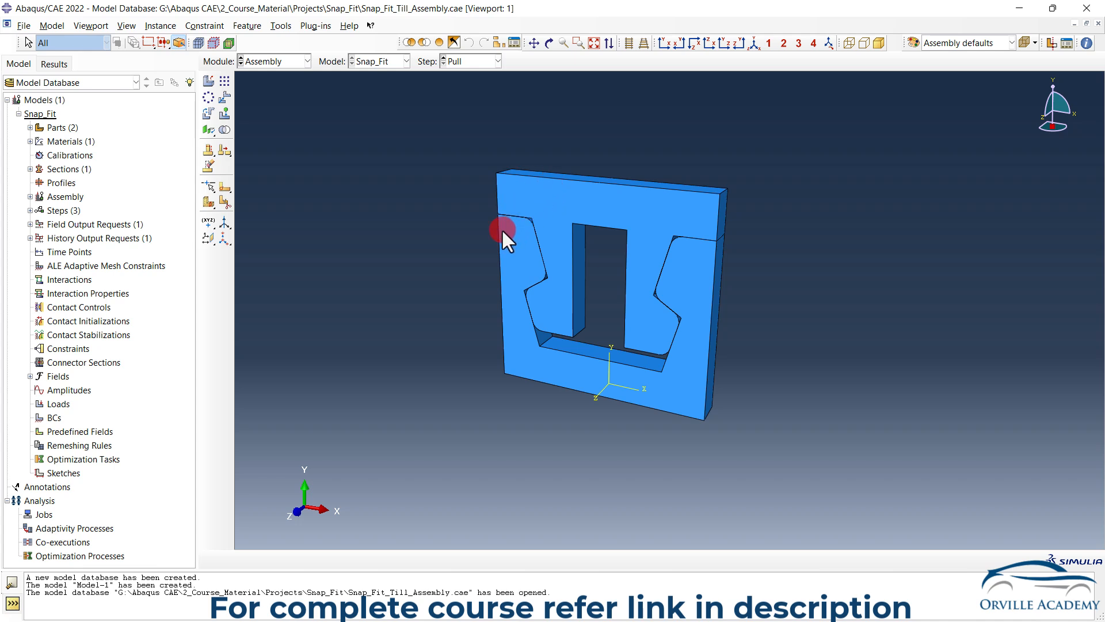
{"action": "left_click", "coordinate": [170, 29]}
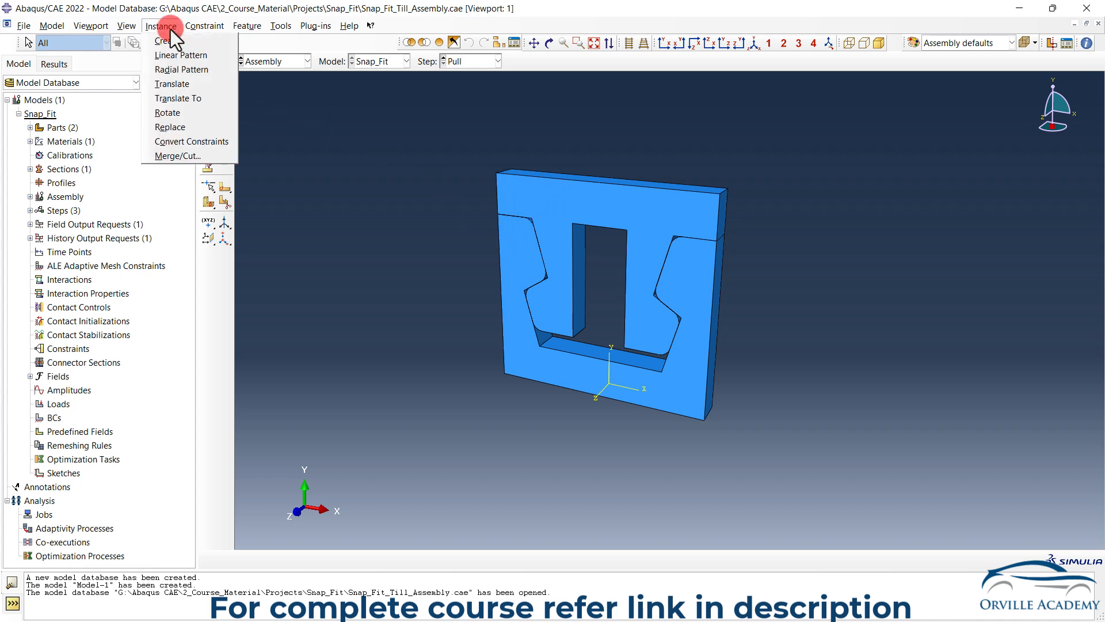
{"action": "left_click", "coordinate": [167, 84]}
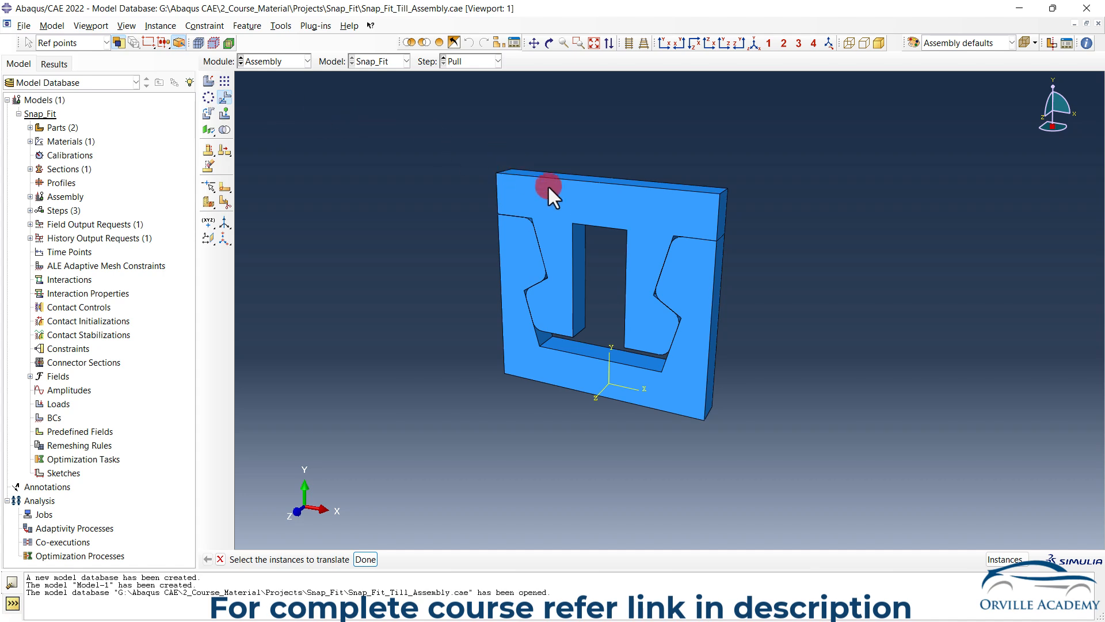
{"action": "left_click", "coordinate": [414, 359]}
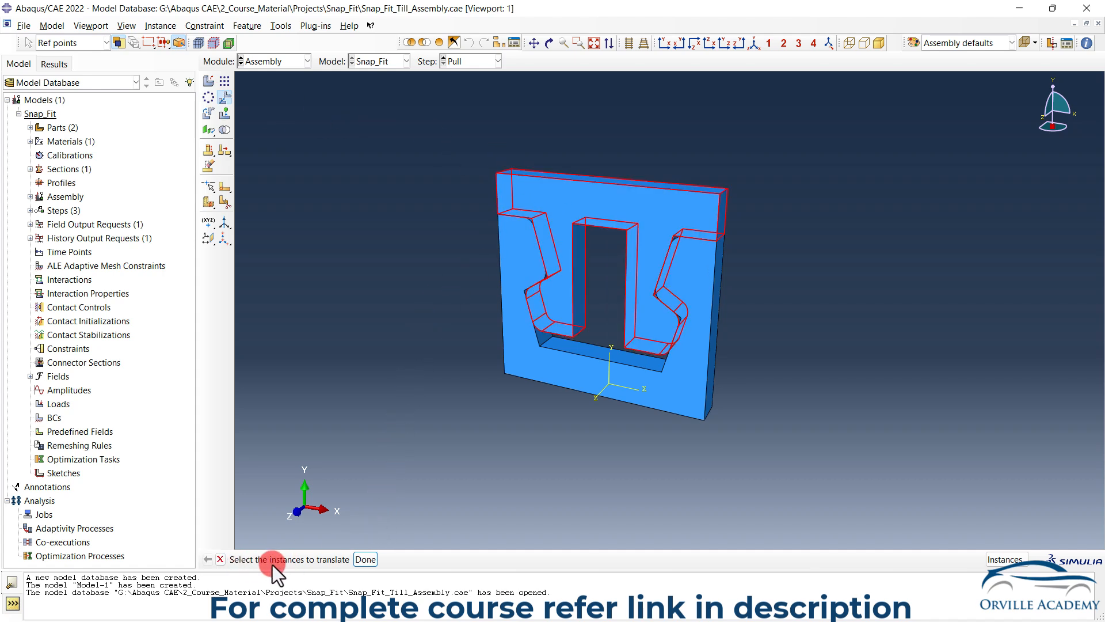
{"action": "left_click", "coordinate": [365, 559]}
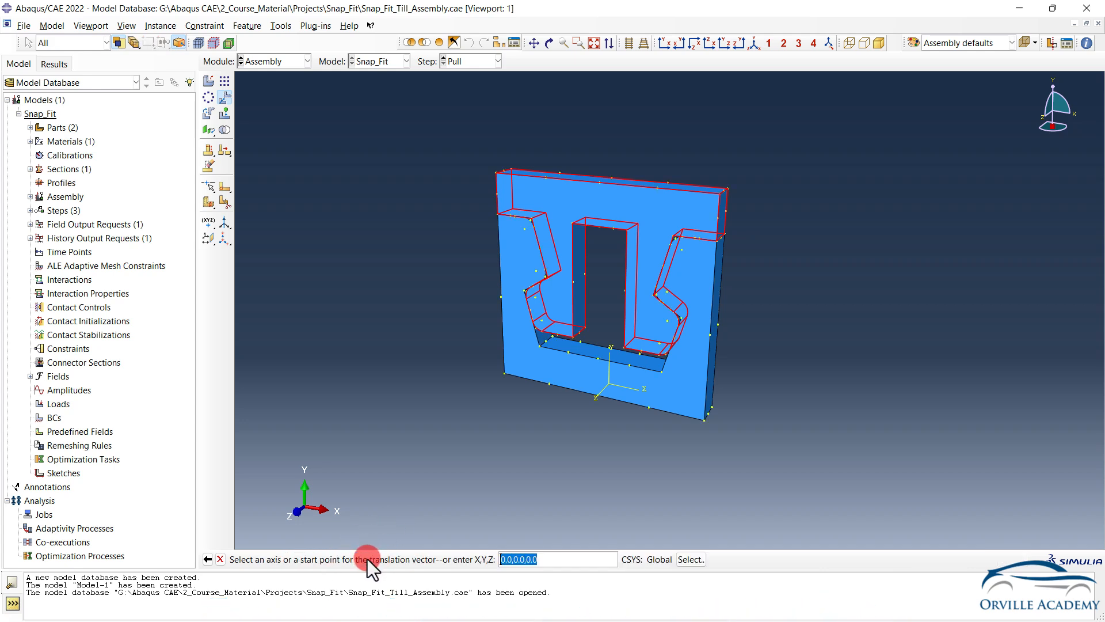
{"action": "left_click", "coordinate": [613, 353]}
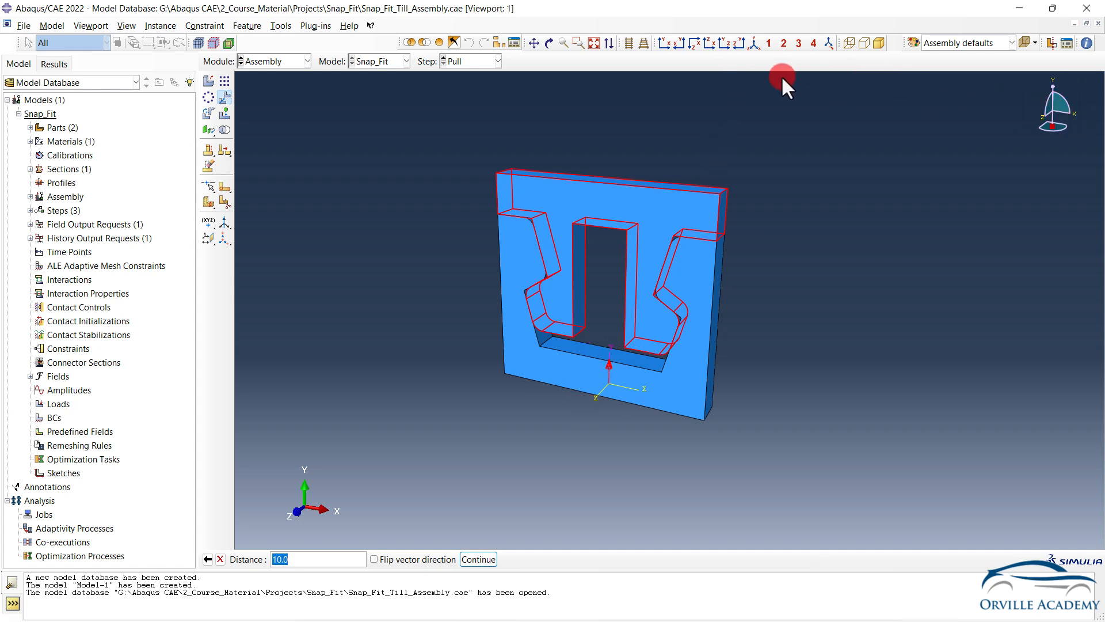
Step: Try a translation distance of 15 for the insert, check its fit in the front view without perspective, and step back
{"action": "left_click", "coordinate": [667, 47]}
{"action": "scroll", "coordinate": [519, 246], "scroll_direction": "up", "scroll_amount": 3}
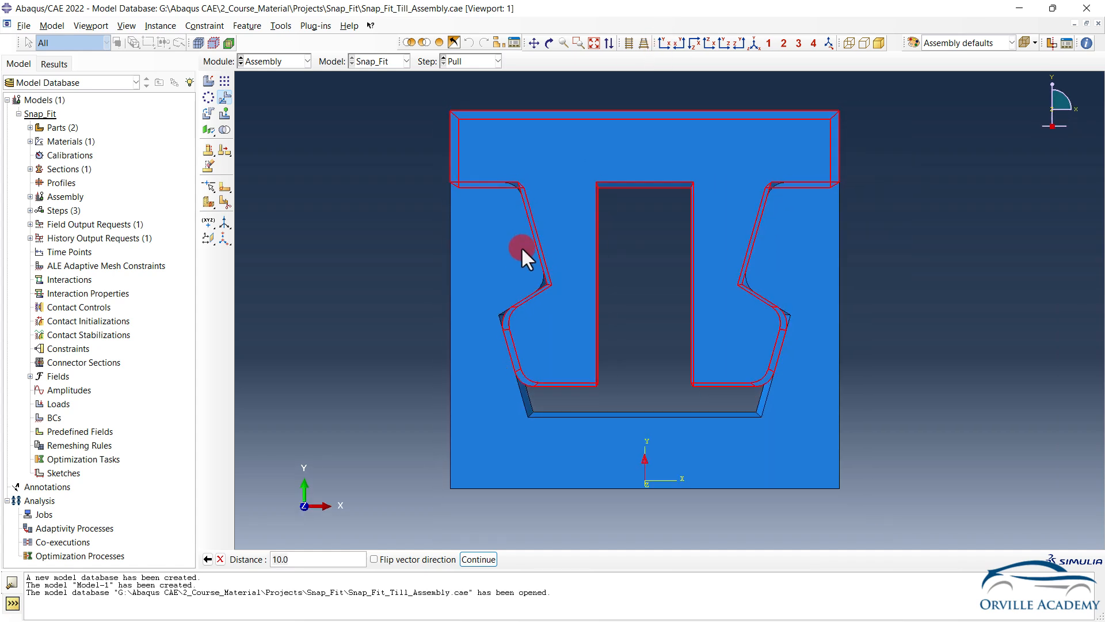
{"action": "left_click", "coordinate": [610, 43]}
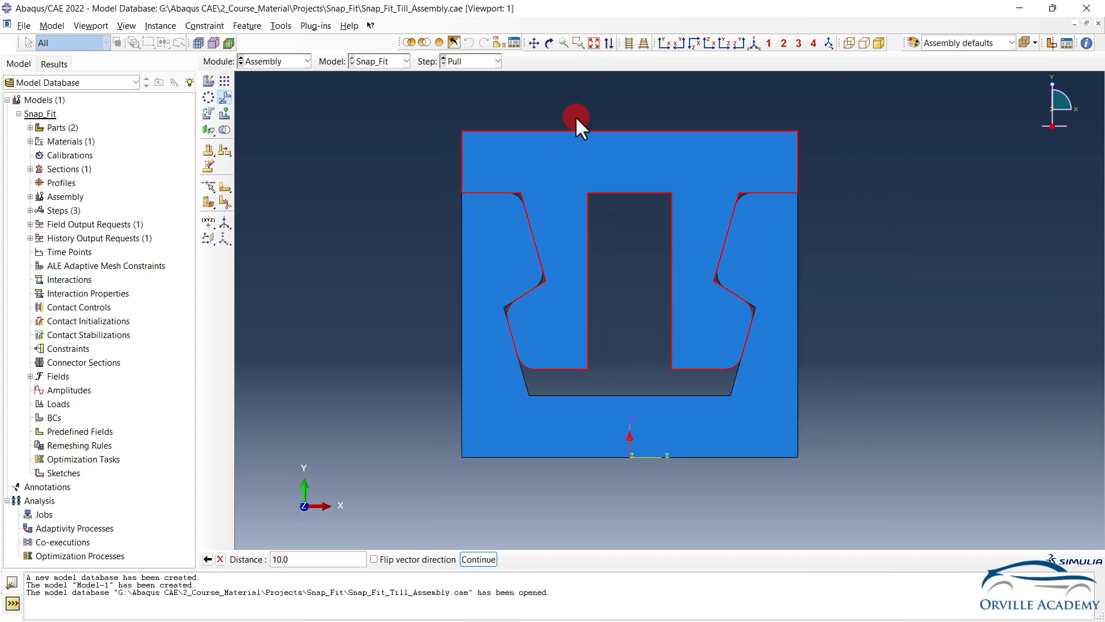
{"action": "left_click_drag", "start_coordinate": [294, 543], "coordinate": [237, 558]}
{"action": "type", "text": "15"}
{"action": "left_click", "coordinate": [477, 558]}
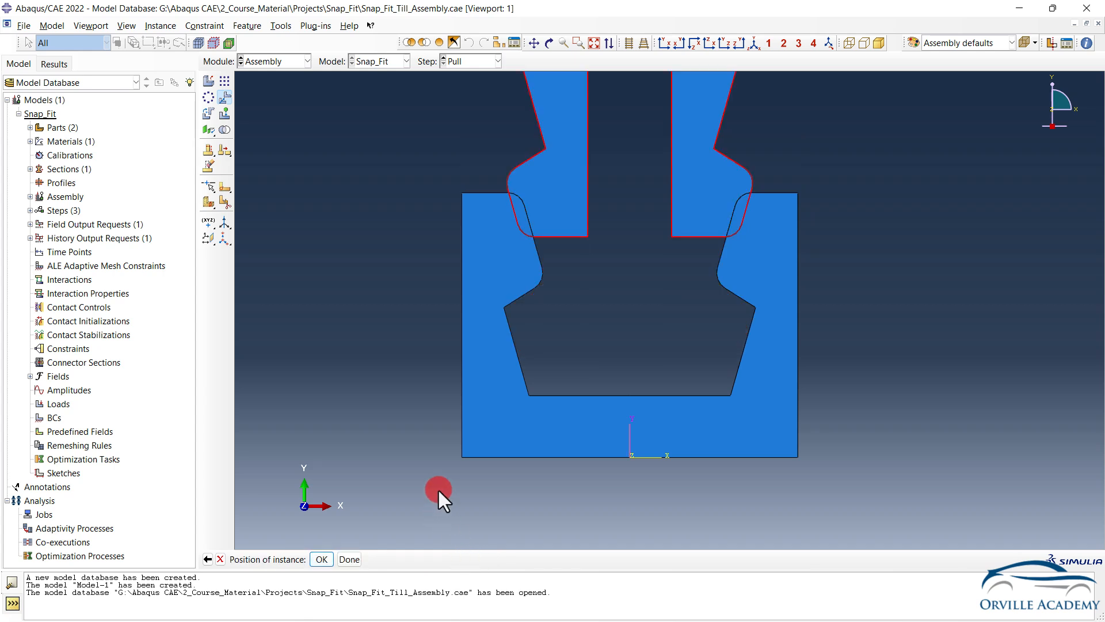
{"action": "scroll", "coordinate": [453, 484], "scroll_direction": "down", "scroll_amount": 3}
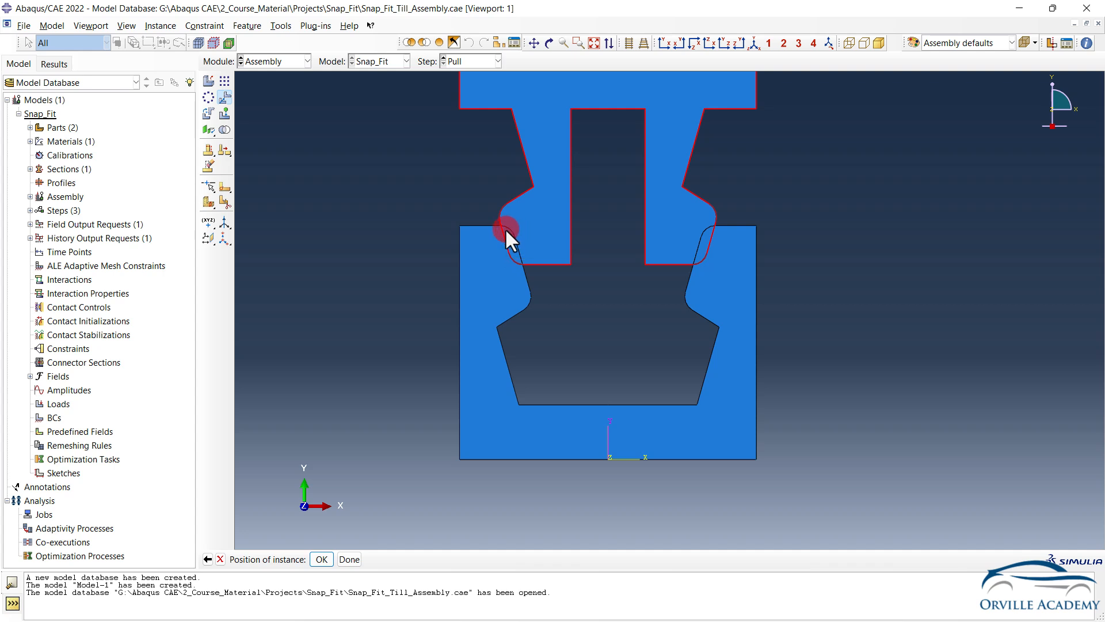
{"action": "left_click", "coordinate": [206, 558]}
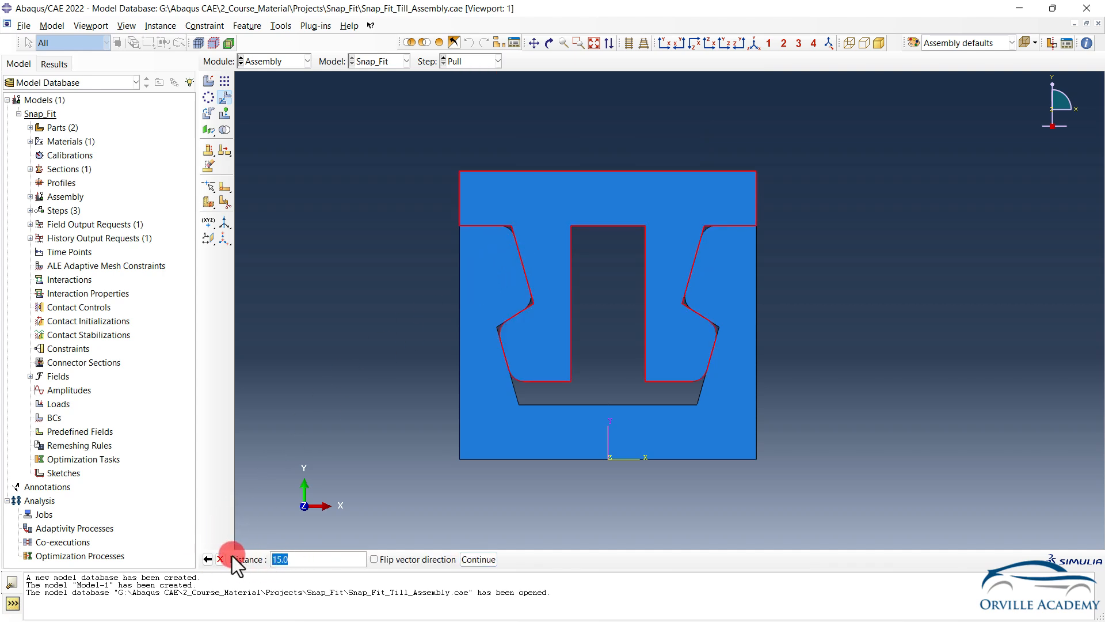
Step: Try a translation distance of 20 for the insert, check the gap to the lower part, and step back
{"action": "type", "text": "20"}
{"action": "left_click", "coordinate": [467, 557]}
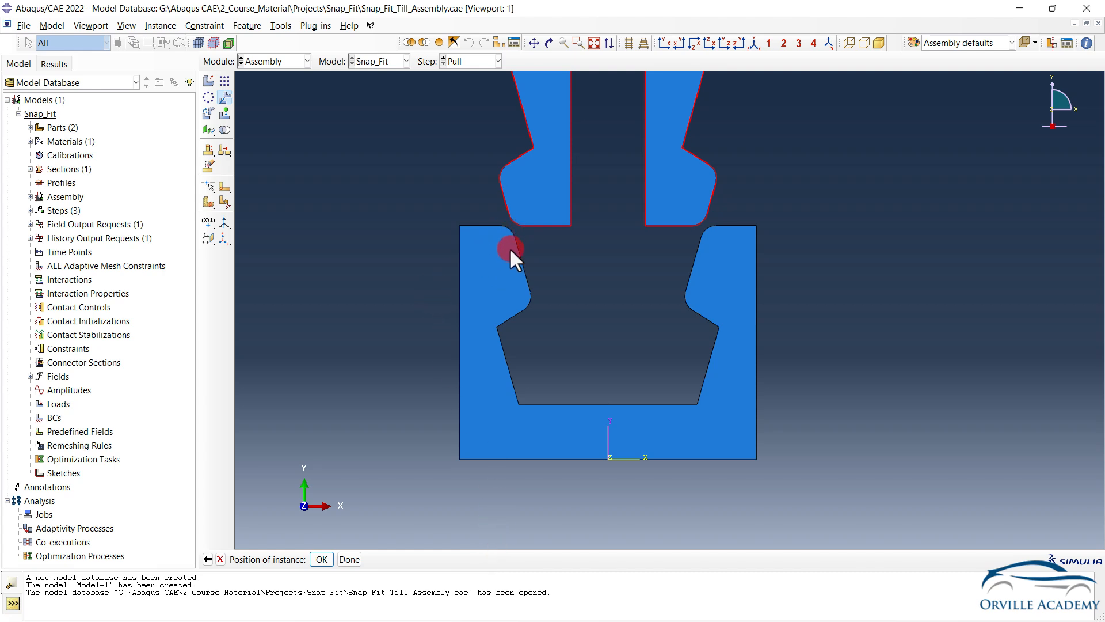
{"action": "scroll", "coordinate": [510, 224], "scroll_direction": "down", "scroll_amount": 3}
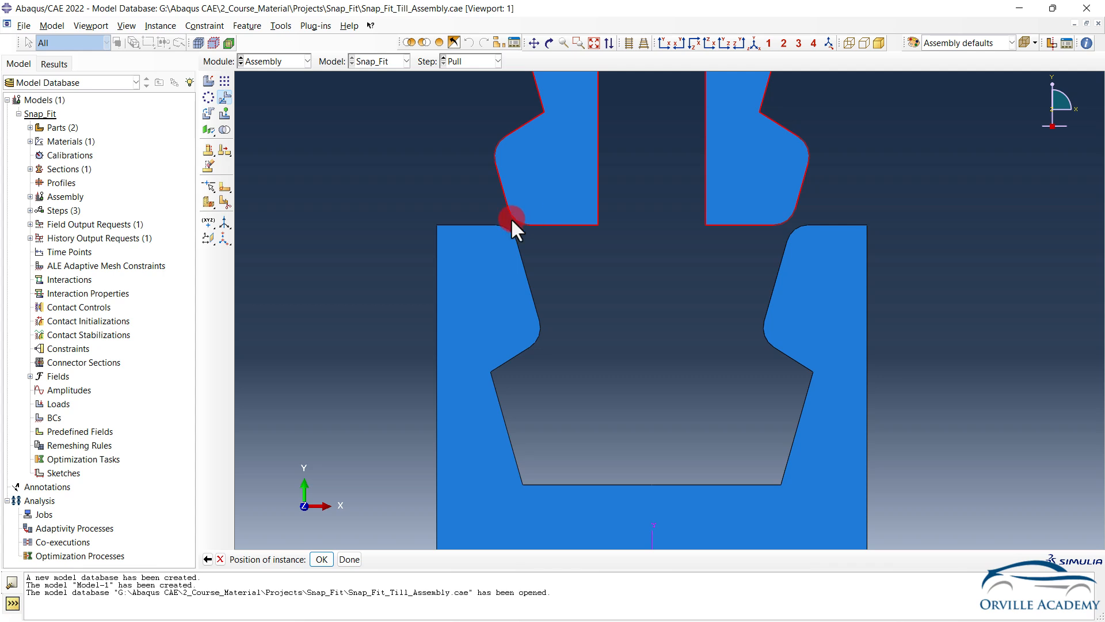
{"action": "left_click", "coordinate": [208, 559]}
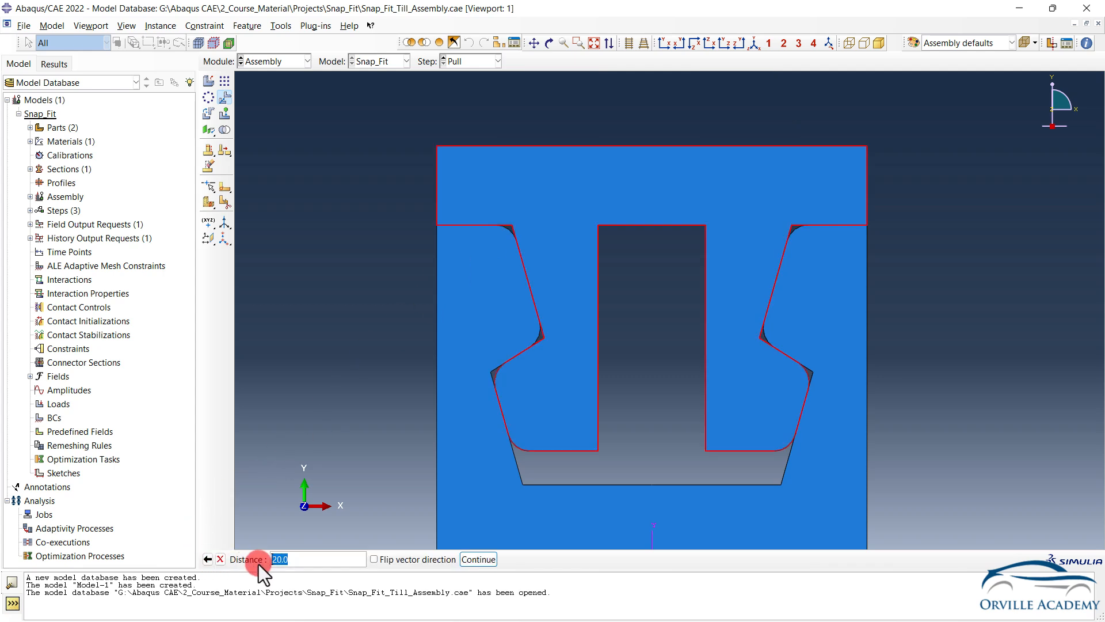
Step: Translate the insert by 19 along the Y axis, check the clearance at the rounded corners, and accept the position
{"action": "type", "text": "19"}
{"action": "left_click", "coordinate": [472, 560]}
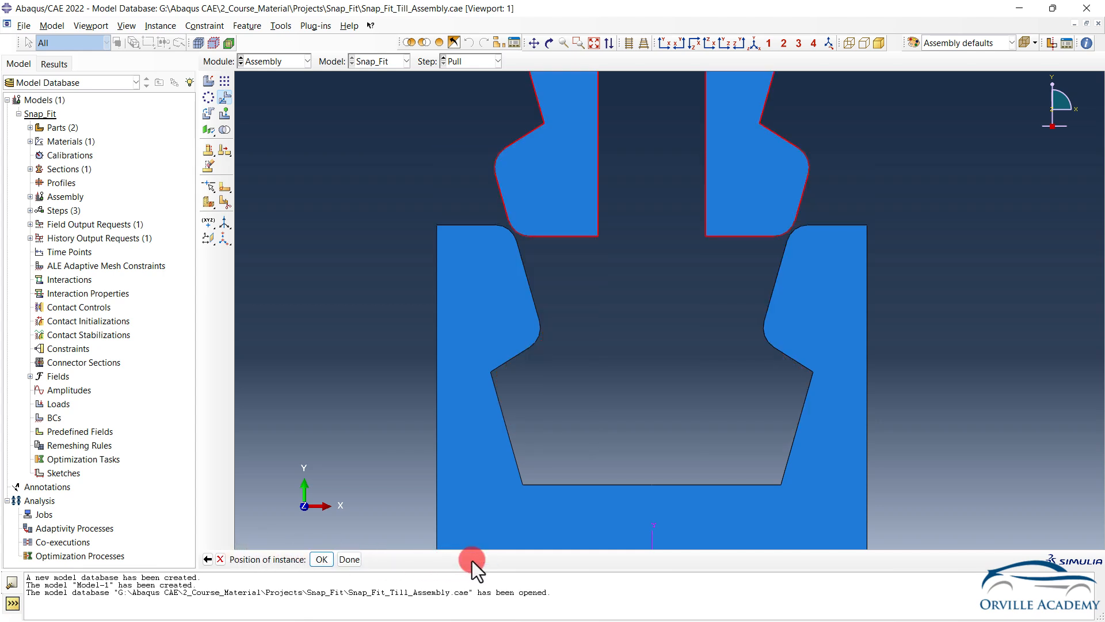
{"action": "scroll", "coordinate": [516, 232], "scroll_direction": "up", "scroll_amount": 3}
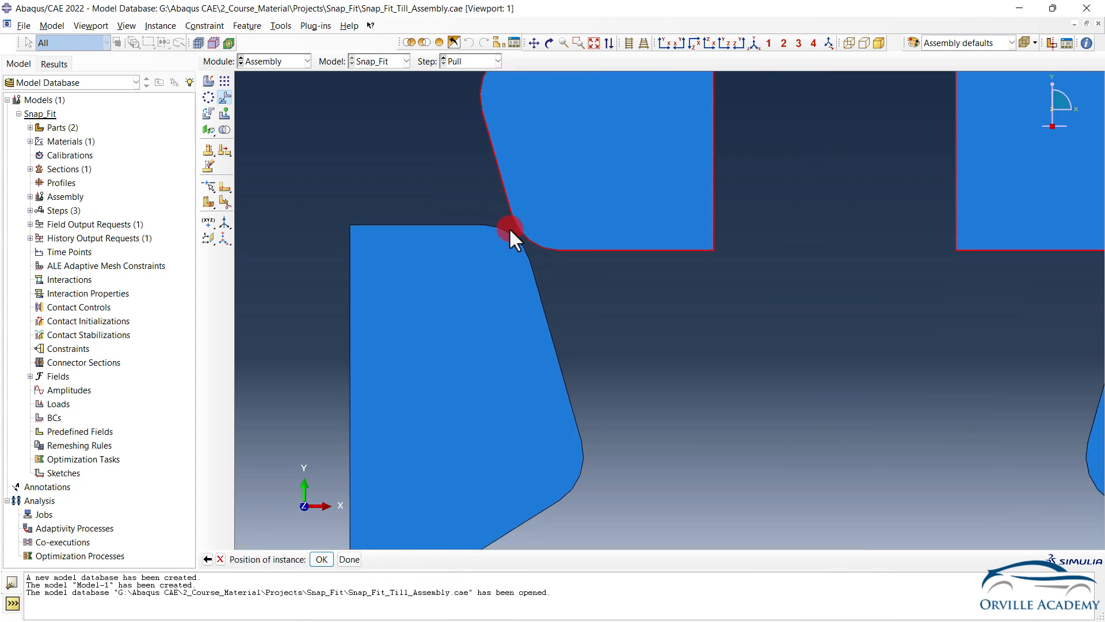
{"action": "left_click", "coordinate": [321, 559]}
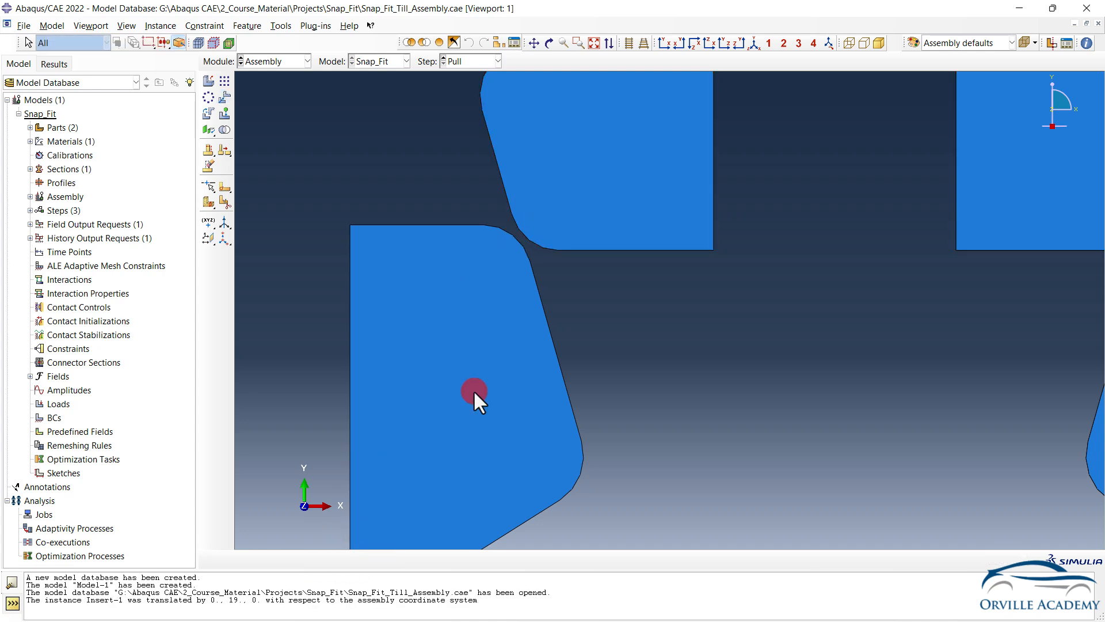
{"action": "scroll", "coordinate": [544, 269], "scroll_direction": "down", "scroll_amount": 1}
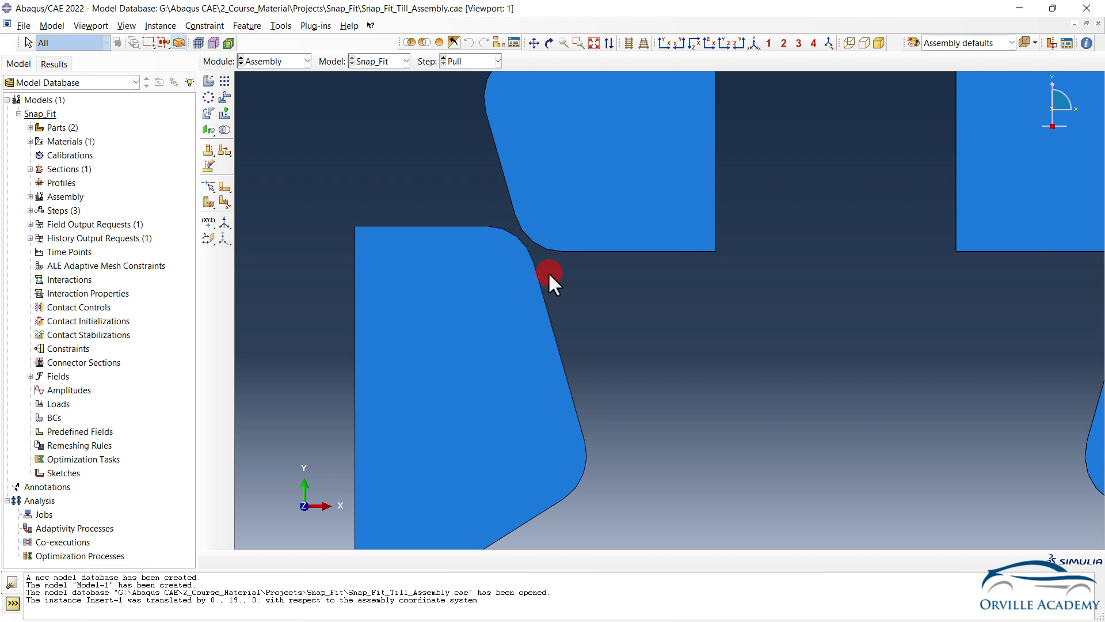
{"action": "scroll", "coordinate": [547, 271], "scroll_direction": "down", "scroll_amount": 5}
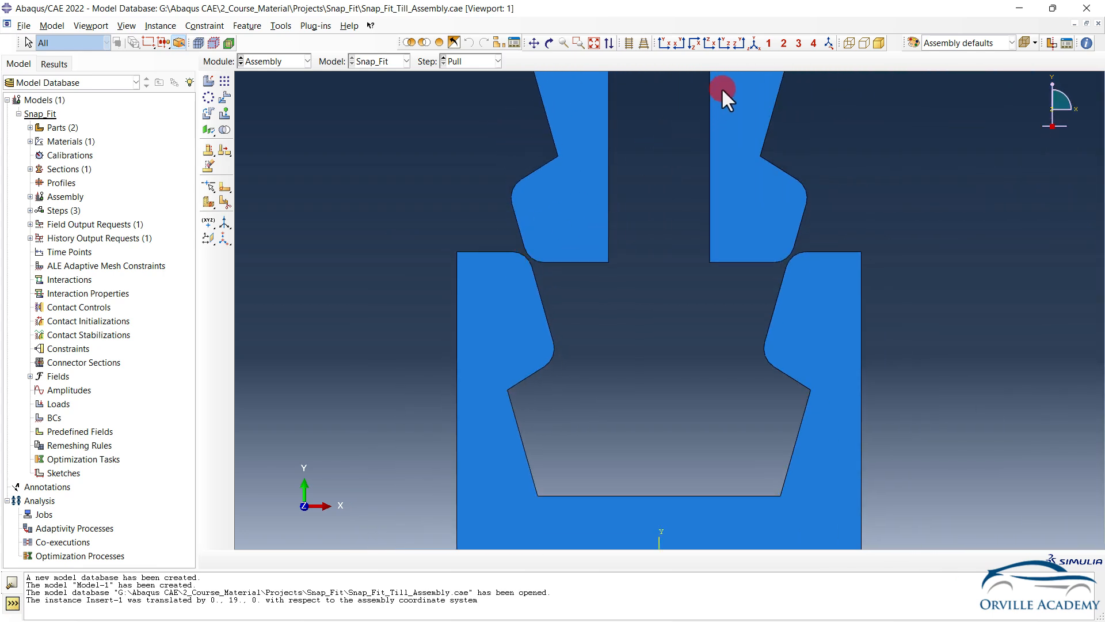
Step: Restore the isometric view of the assembly and switch to the Interaction module
{"action": "left_click", "coordinate": [752, 43]}
{"action": "left_click_drag", "start_coordinate": [641, 337], "coordinate": [720, 262], "text": "ctrl+alt"}
{"action": "left_click", "coordinate": [289, 61]}
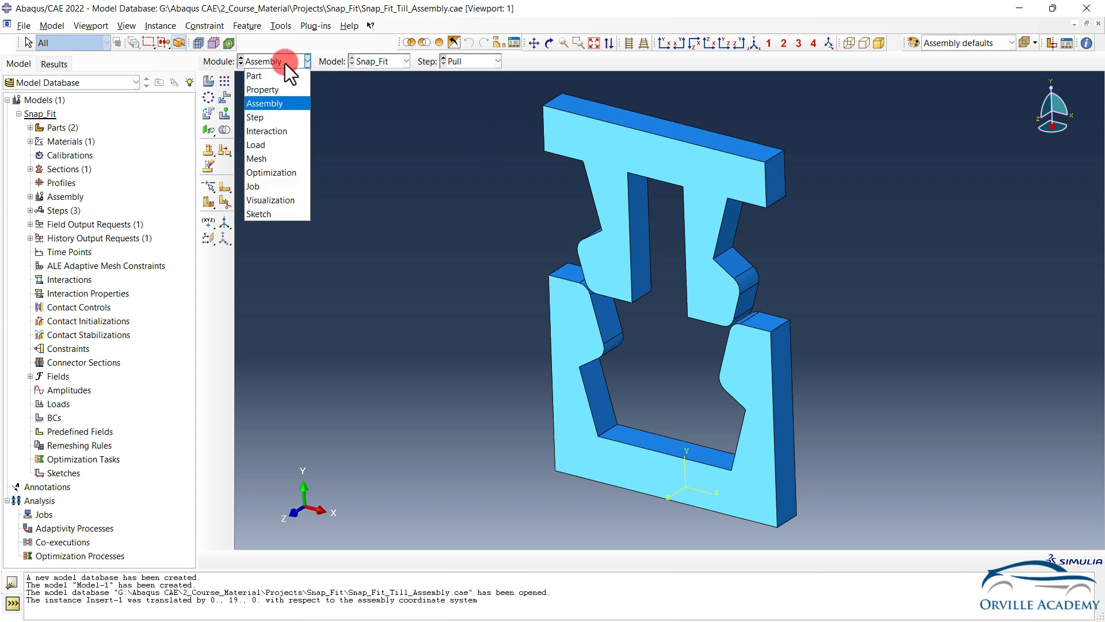
{"action": "left_click", "coordinate": [265, 131]}
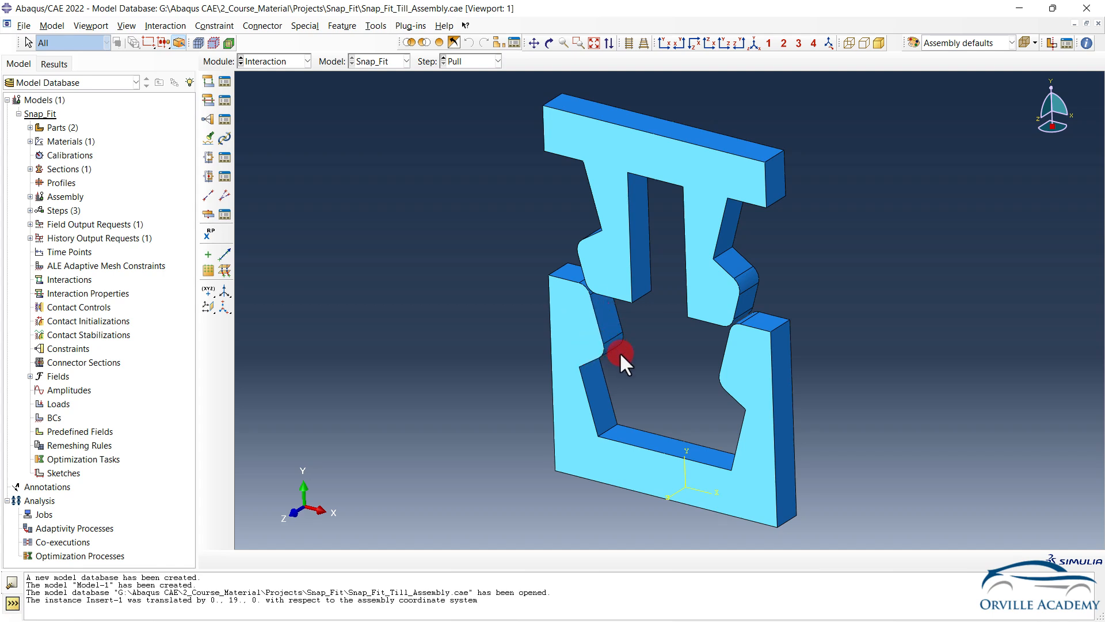
{"action": "left_click_drag", "start_coordinate": [633, 396], "coordinate": [644, 278], "text": "ctrl+alt"}
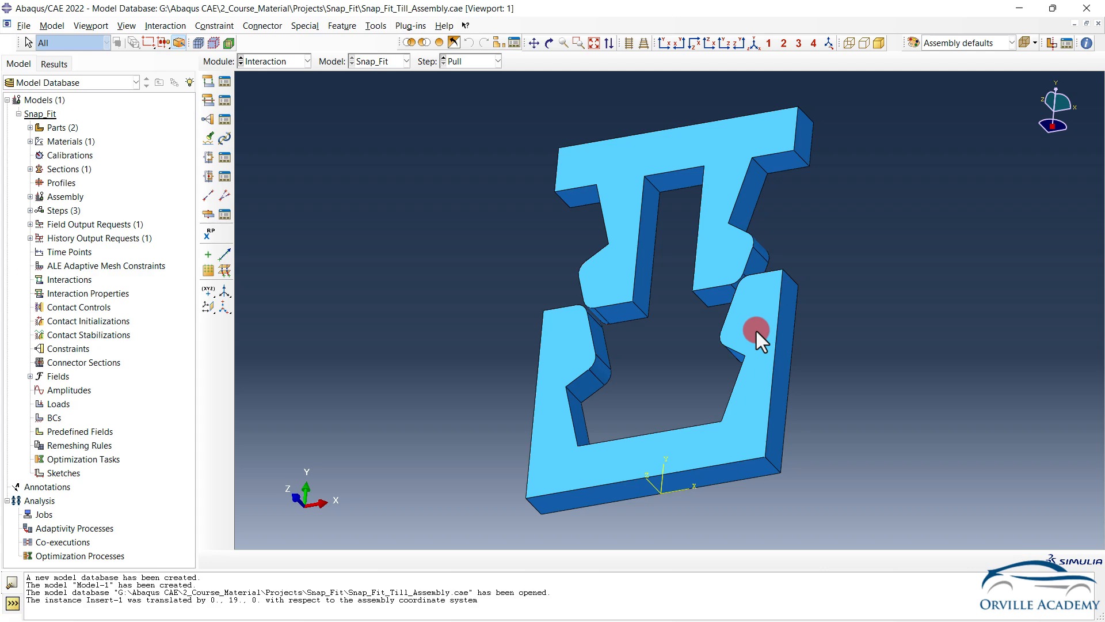
{"action": "left_click_drag", "start_coordinate": [654, 171], "coordinate": [653, 354], "text": "ctrl+alt"}
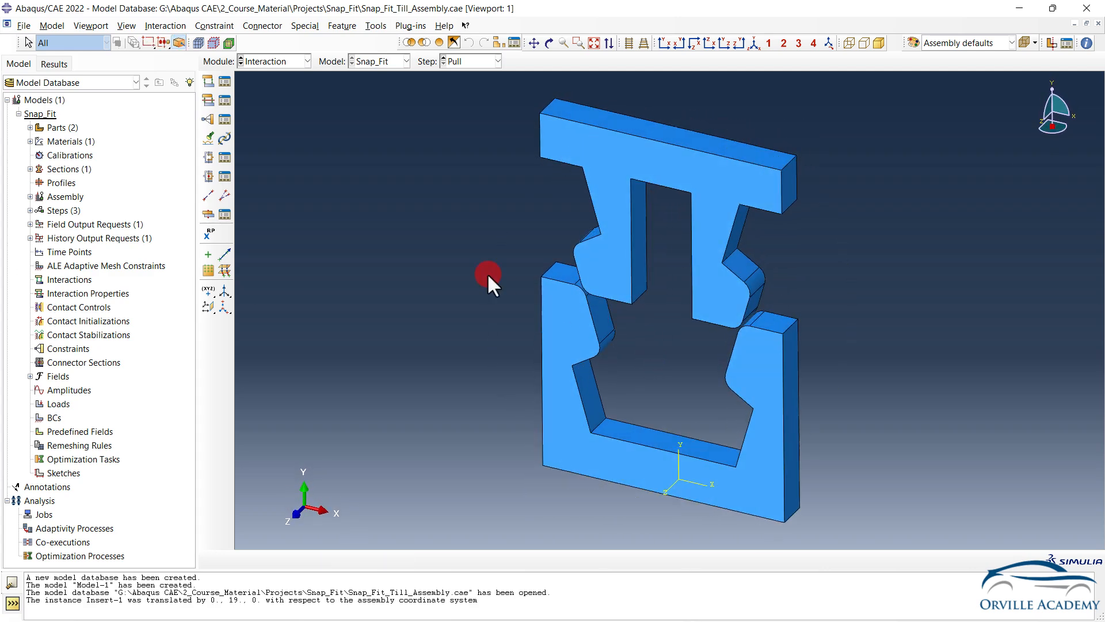
{"action": "left_click", "coordinate": [223, 257]}
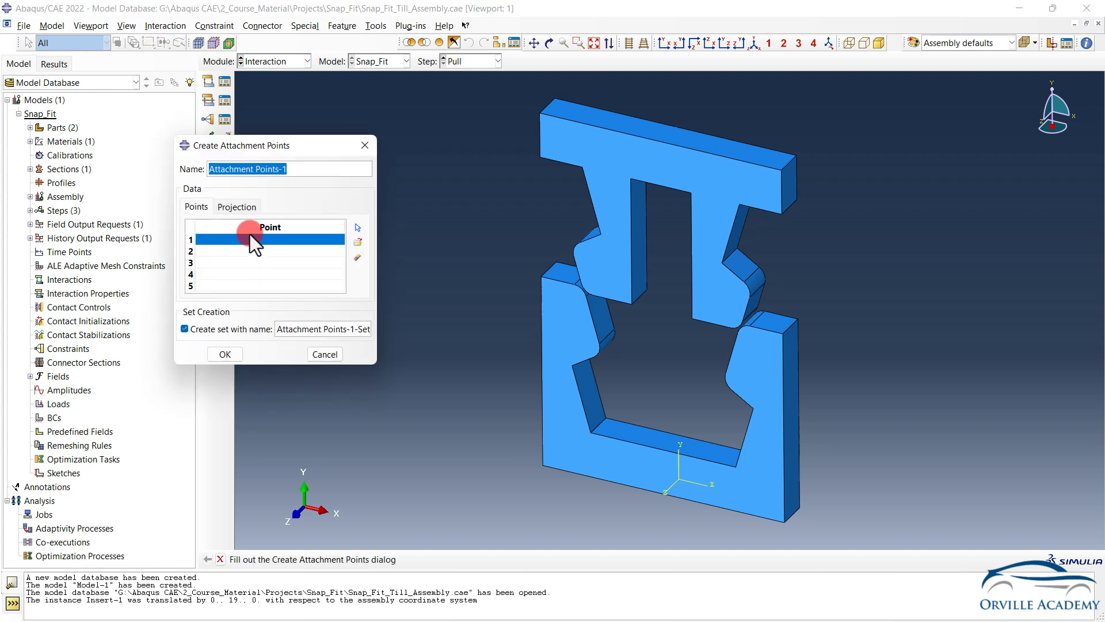
{"action": "left_click", "coordinate": [363, 148]}
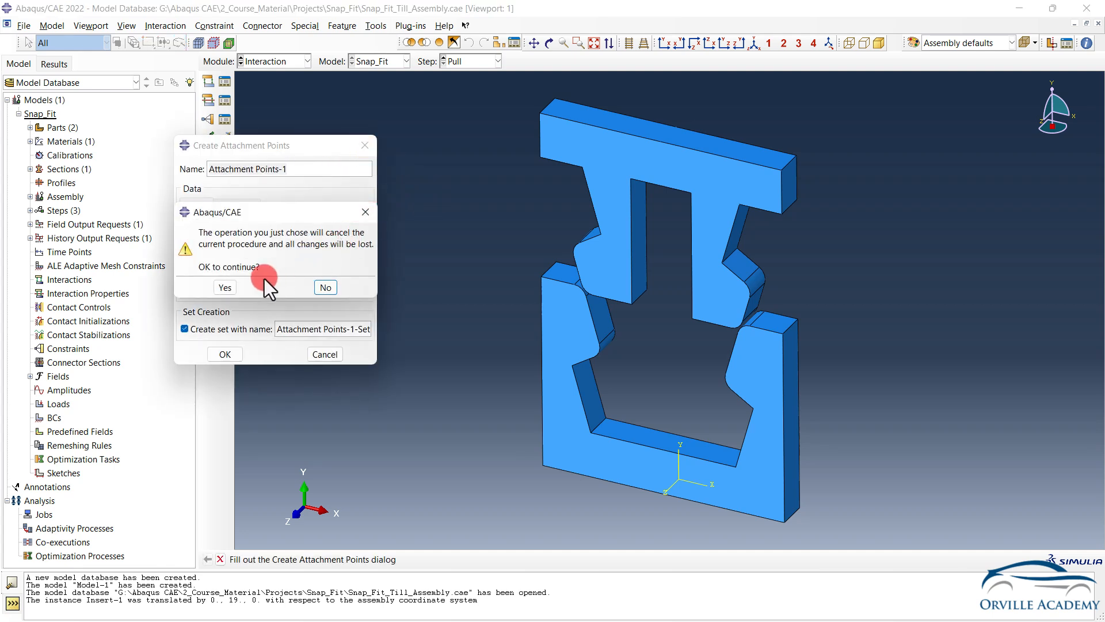
{"action": "left_click", "coordinate": [231, 287]}
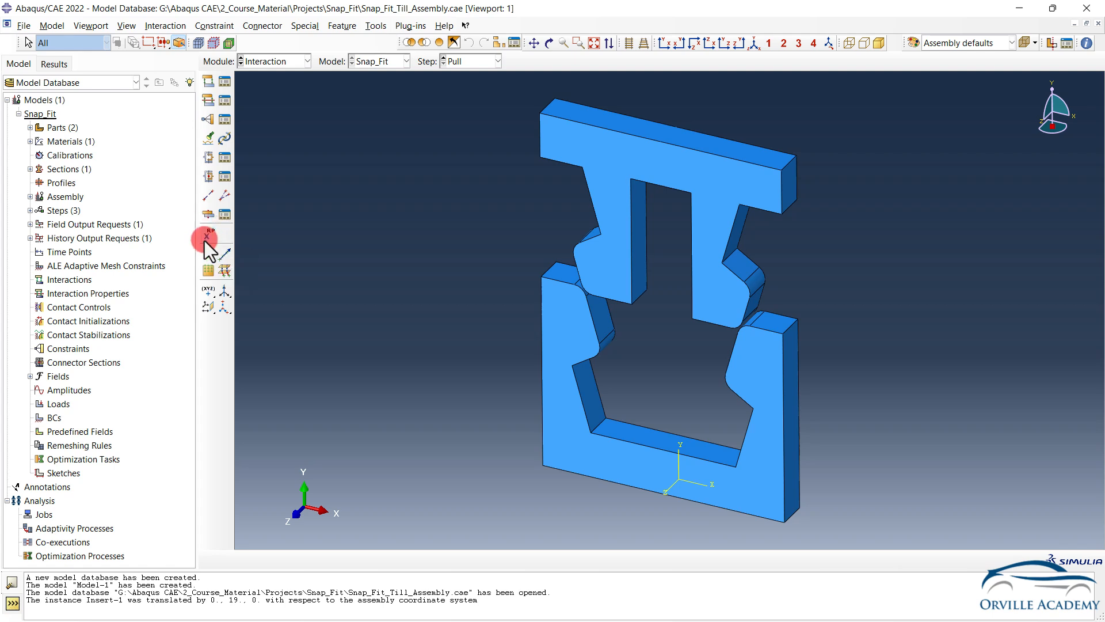
Step: Create midpoint datum points at the centres of the insert's top face and the lower part's bottom face, using diagonally opposite corners
{"action": "left_click_drag", "start_coordinate": [216, 292], "coordinate": [237, 291]}
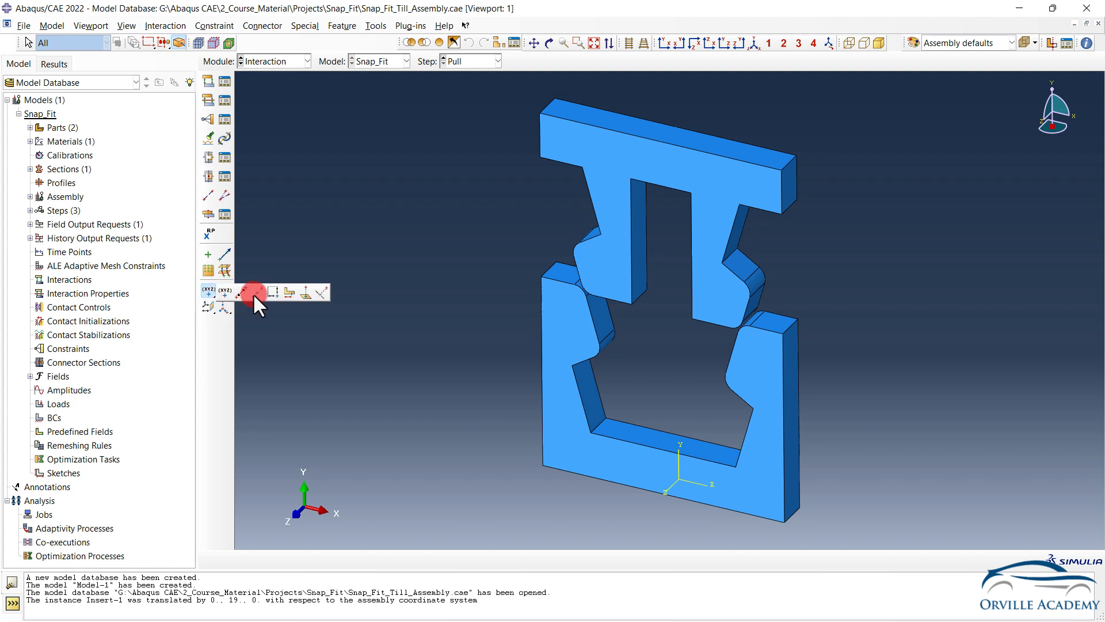
{"action": "left_click", "coordinate": [253, 293]}
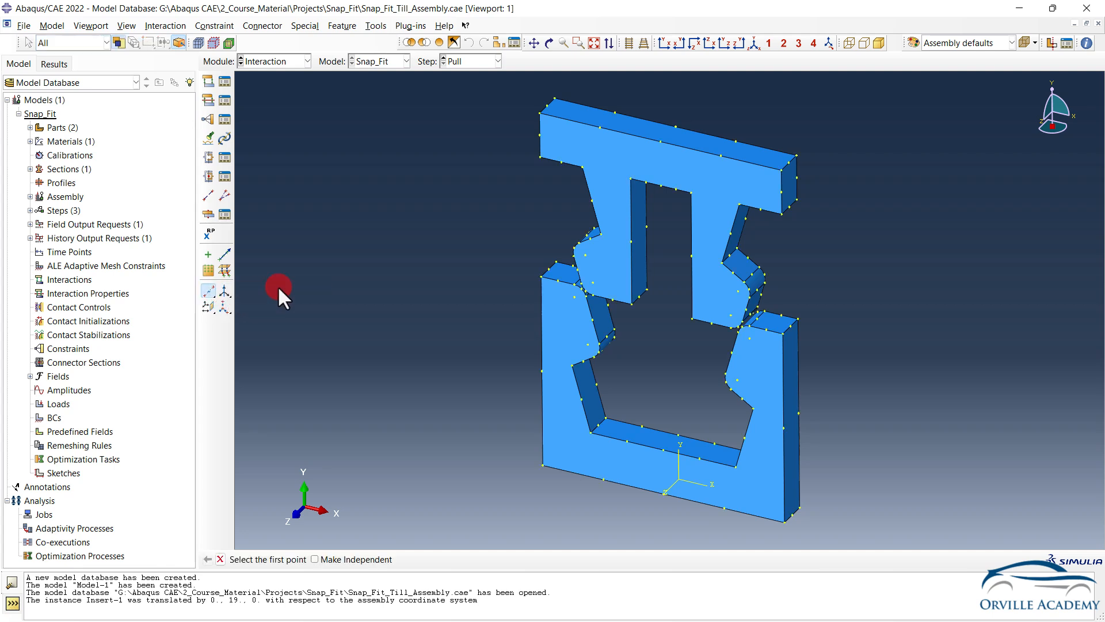
{"action": "left_click", "coordinate": [554, 100]}
{"action": "left_click", "coordinate": [770, 179]}
{"action": "left_click_drag", "start_coordinate": [630, 330], "coordinate": [661, 171], "text": "ctrl+alt"}
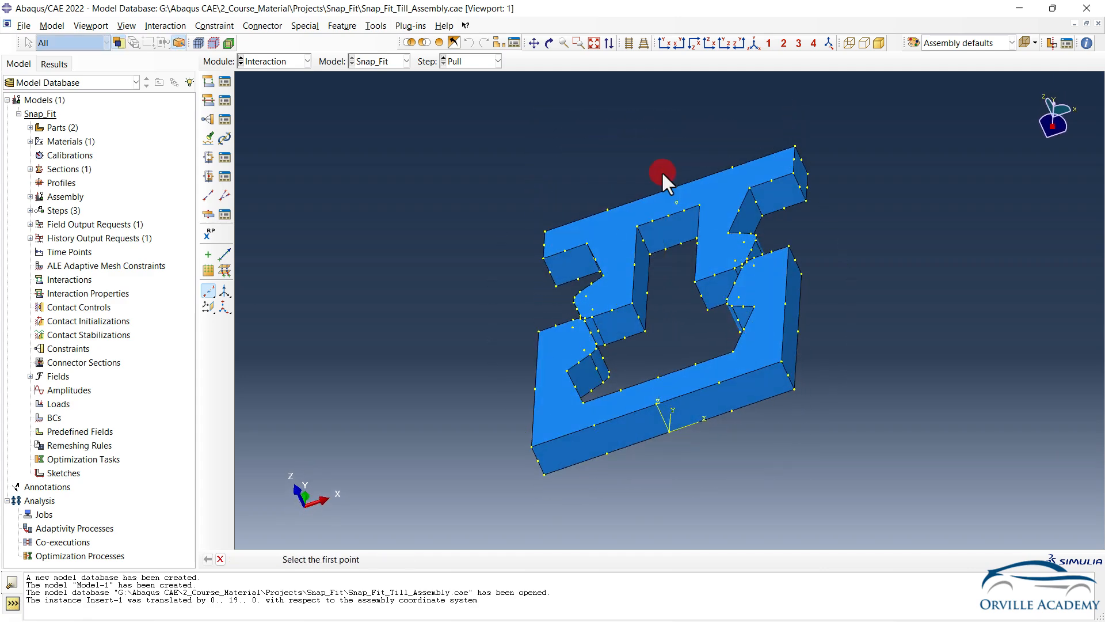
{"action": "left_click", "coordinate": [543, 473]}
{"action": "left_click", "coordinate": [780, 361]}
{"action": "left_click_drag", "start_coordinate": [735, 345], "coordinate": [649, 340], "text": "ctrl+alt"}
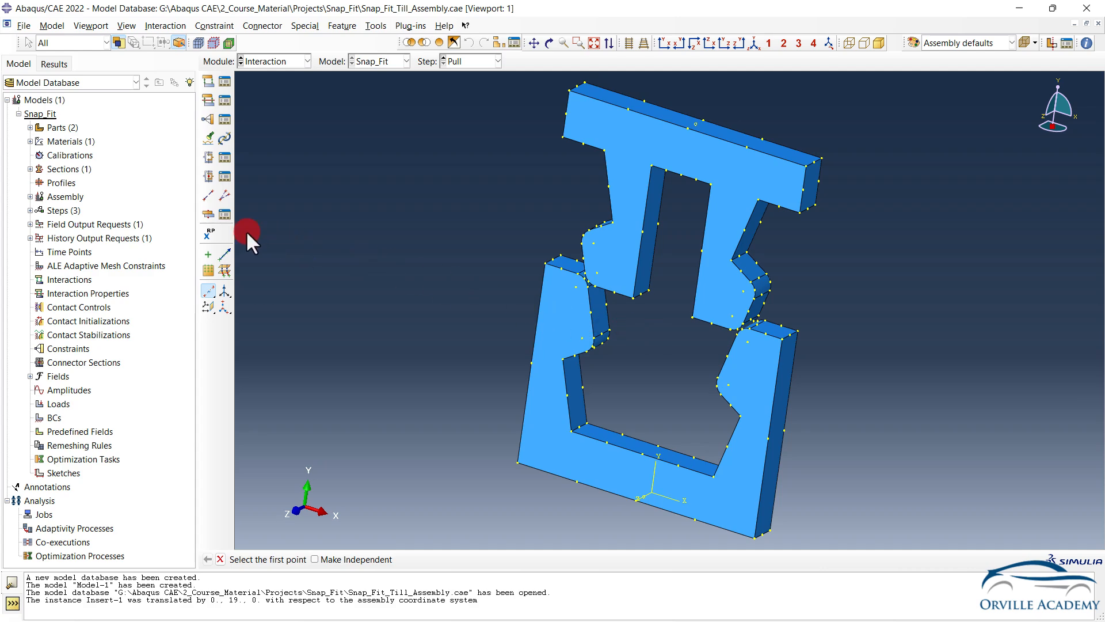
Step: Create reference points on the datum points at the insert's top face and the lower part's bottom face
{"action": "left_click", "coordinate": [209, 235]}
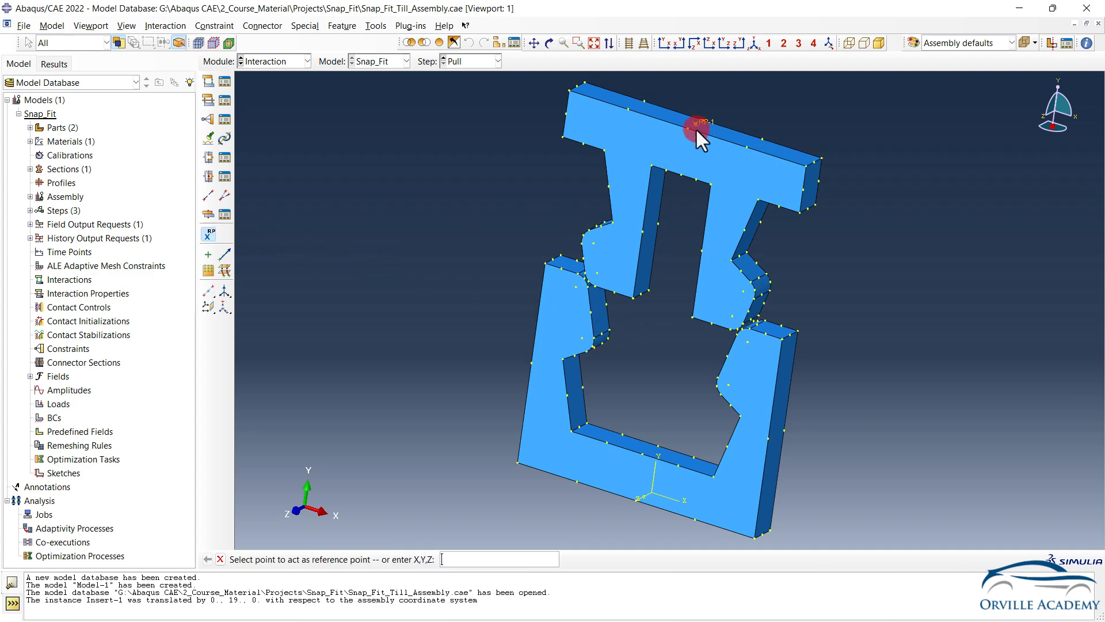
{"action": "left_click_drag", "start_coordinate": [654, 372], "coordinate": [655, 414], "text": "ctrl+alt"}
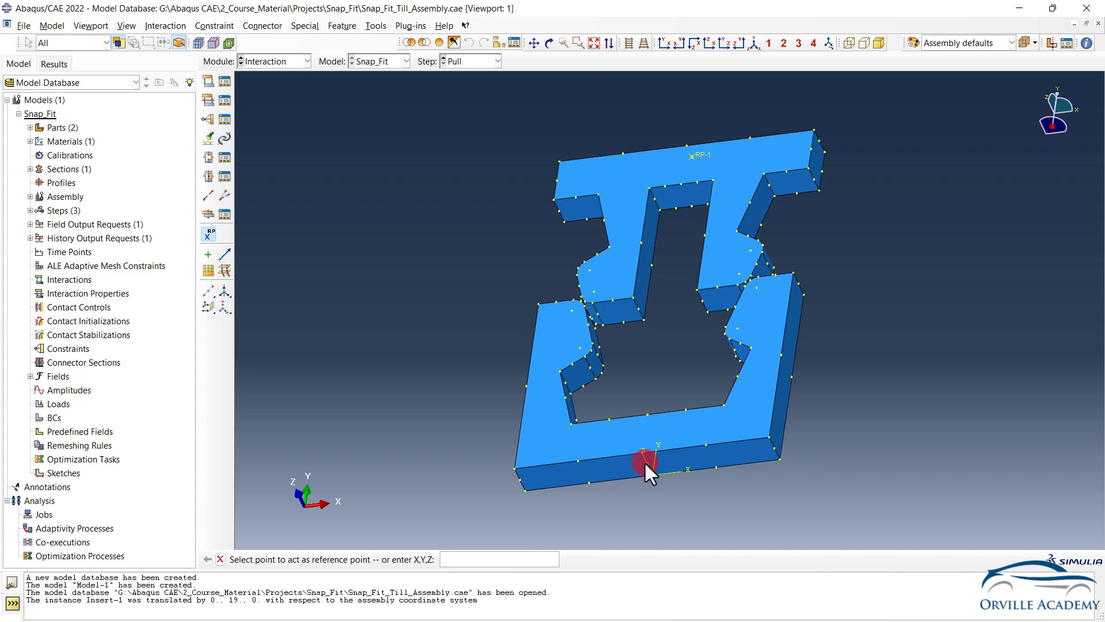
{"action": "left_click_drag", "start_coordinate": [644, 461], "coordinate": [754, 402], "text": "ctrl+alt"}
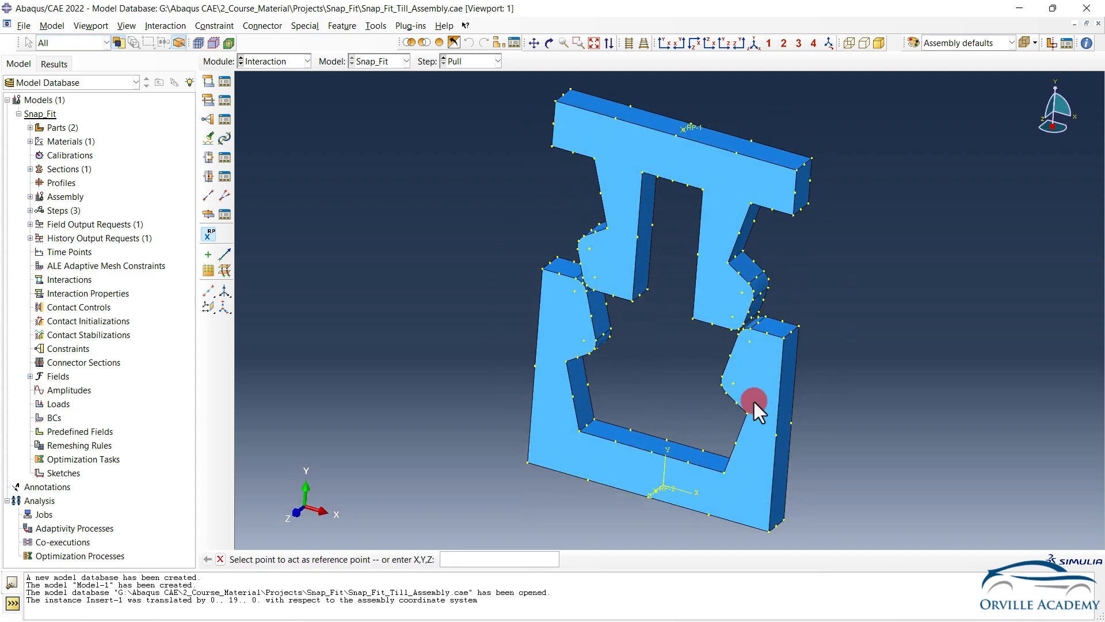
Step: Start a Coupling constraint with the insert's top reference point as control point, saved as the set Loading_Point
{"action": "left_click", "coordinate": [209, 120]}
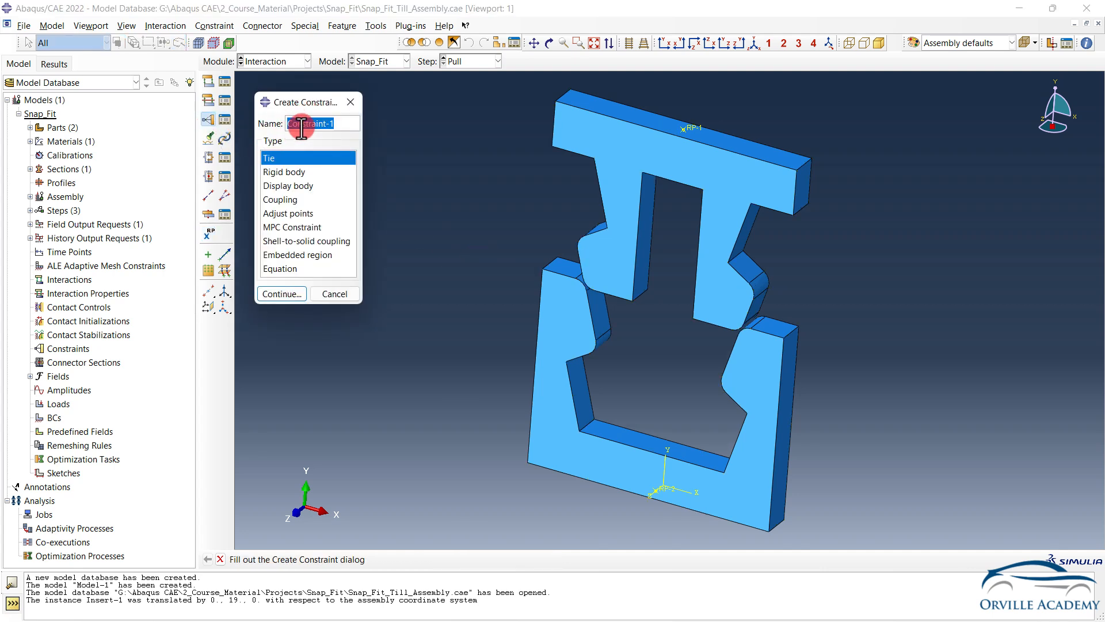
{"action": "left_click", "coordinate": [295, 201]}
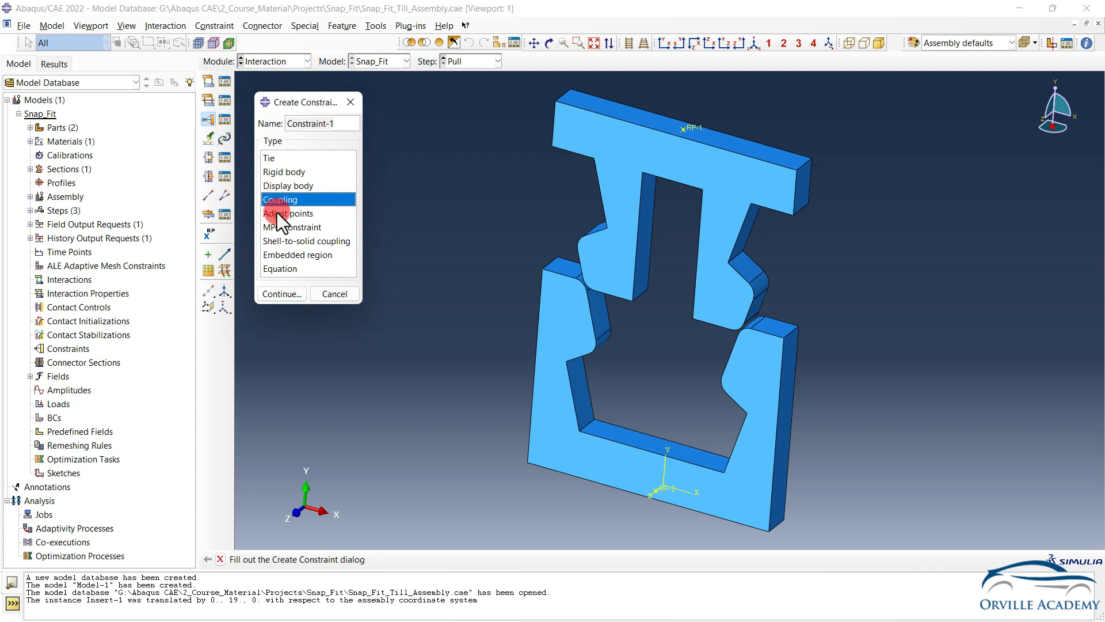
{"action": "left_click", "coordinate": [270, 291]}
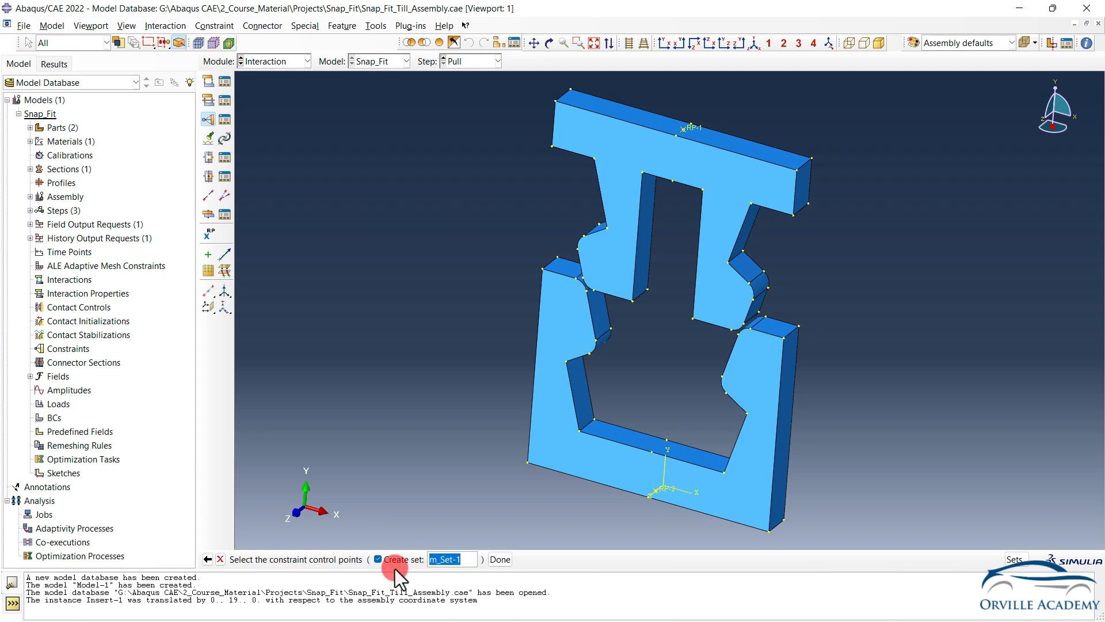
{"action": "type", "text": "Loading_Point"}
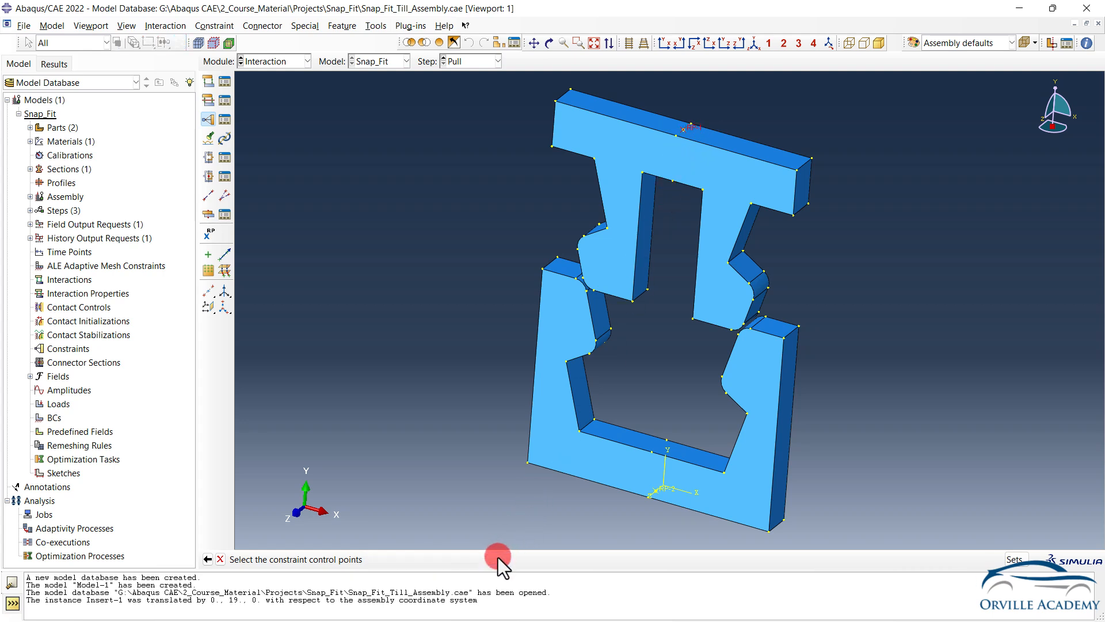
{"action": "left_click", "coordinate": [498, 557]}
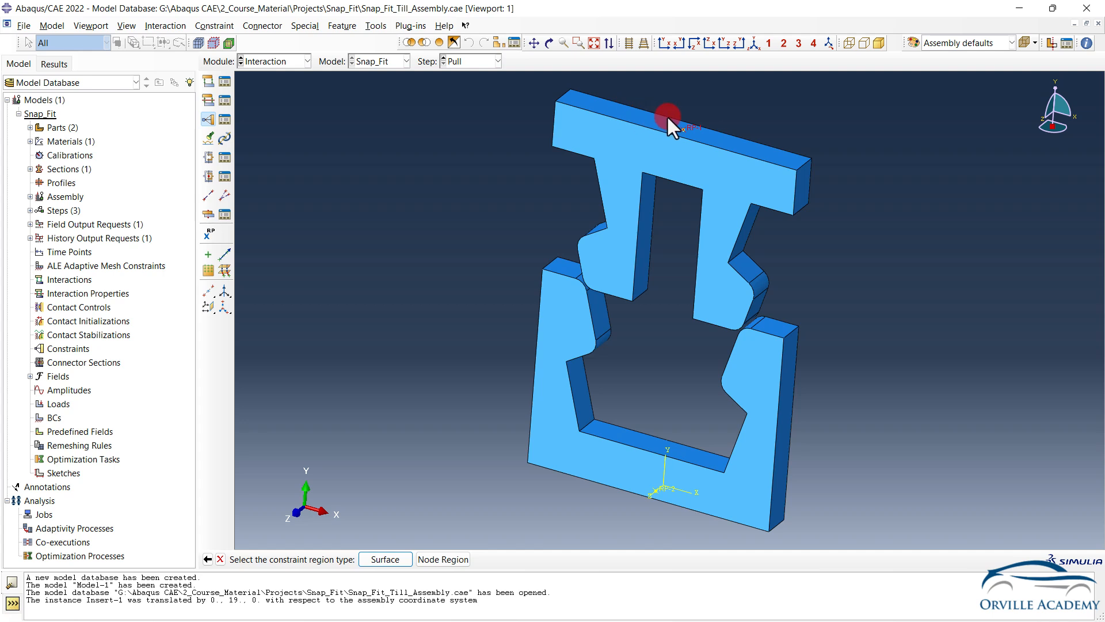
Step: Couple the insert's top face kinematically in all six degrees of freedom to the control point, without creating a named surface
{"action": "left_click", "coordinate": [377, 558]}
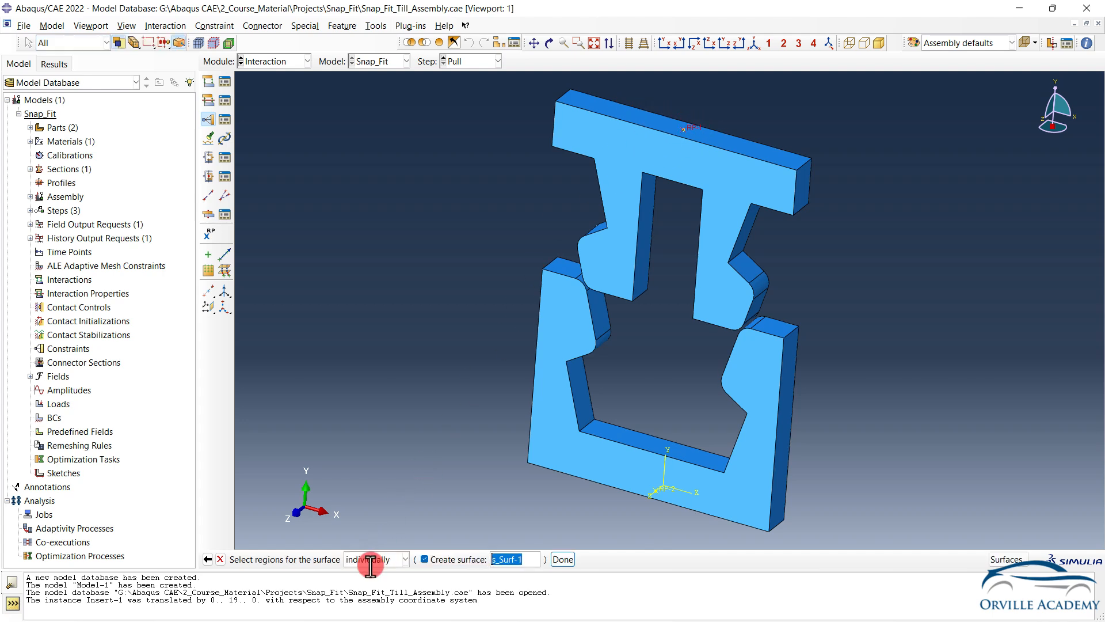
{"action": "left_click", "coordinate": [423, 558]}
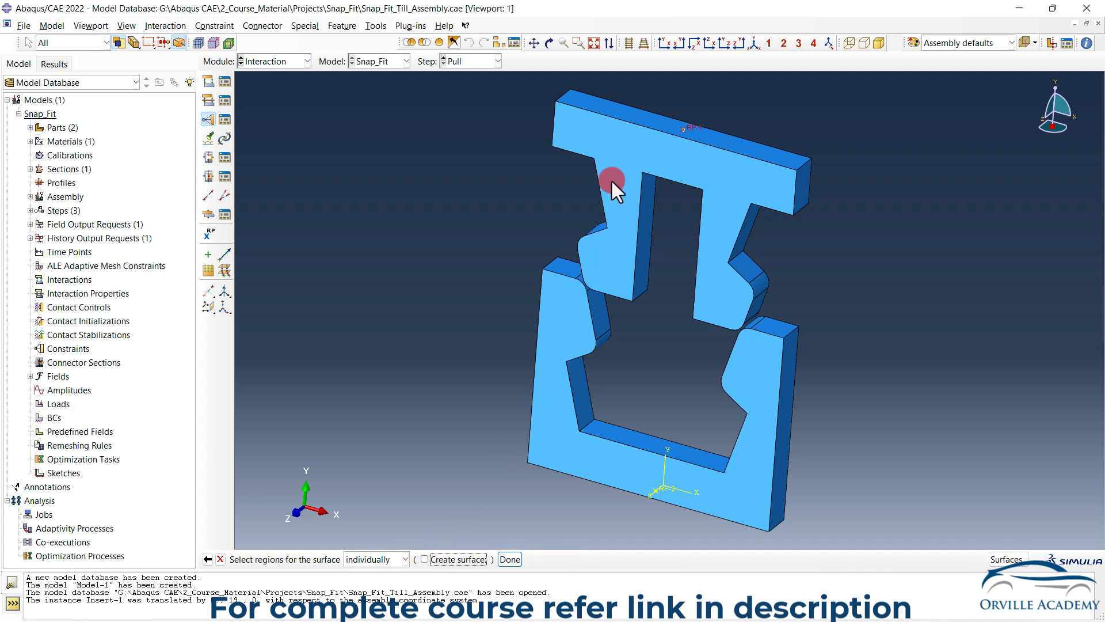
{"action": "left_click", "coordinate": [619, 107]}
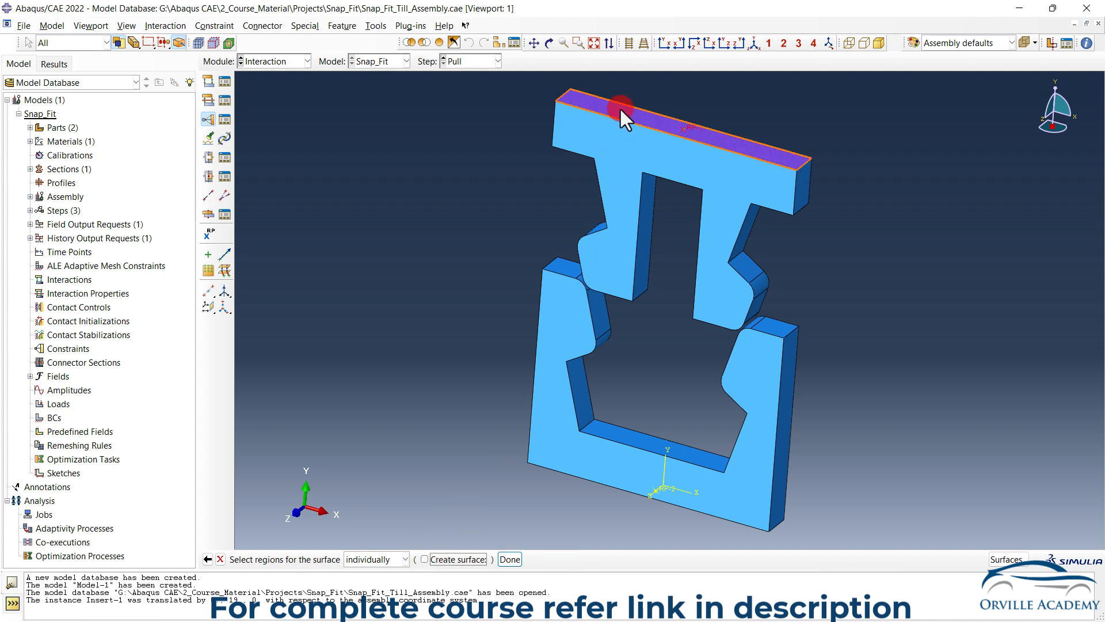
{"action": "left_click", "coordinate": [510, 559]}
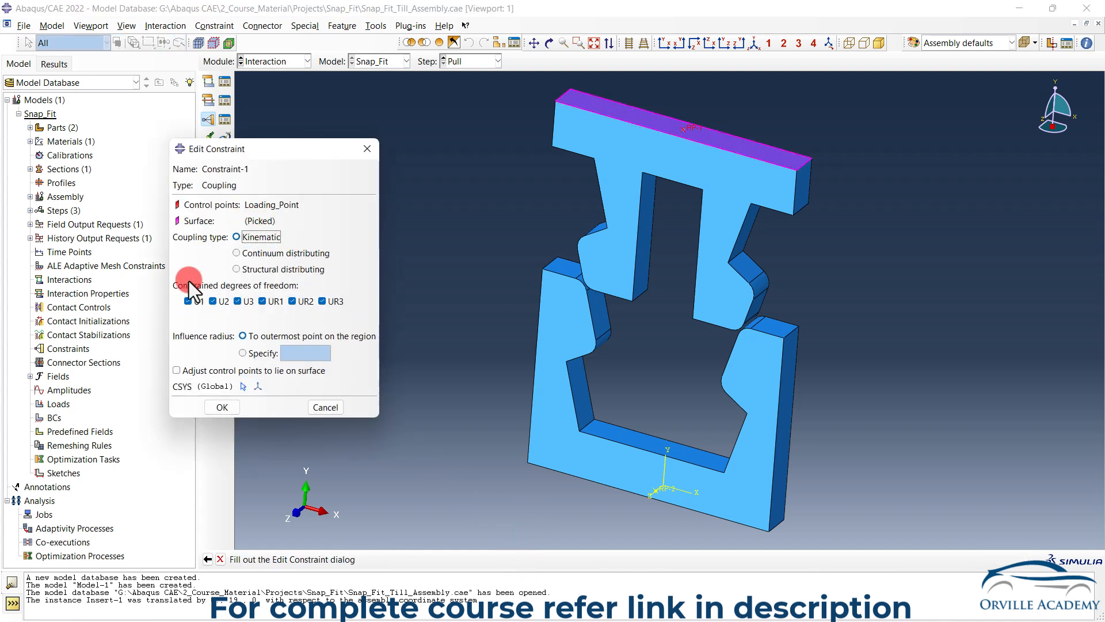
{"action": "left_click", "coordinate": [219, 410]}
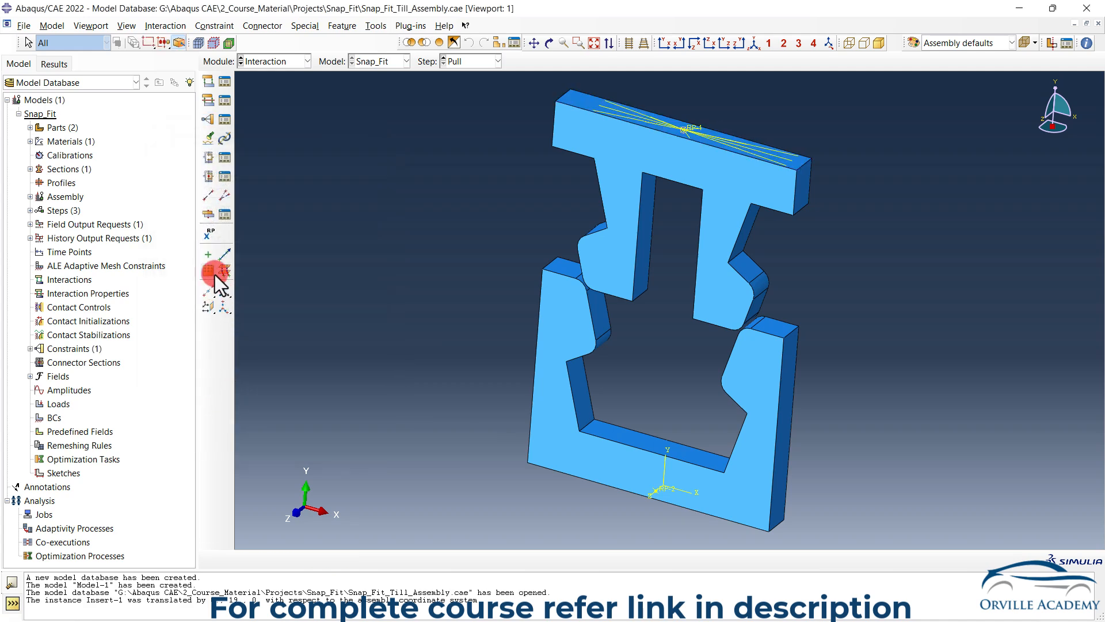
Step: Start a second Coupling constraint with the lower part's bottom reference point as control point, saved as the set BC_Set
{"action": "left_click", "coordinate": [210, 124]}
{"action": "left_click", "coordinate": [281, 291]}
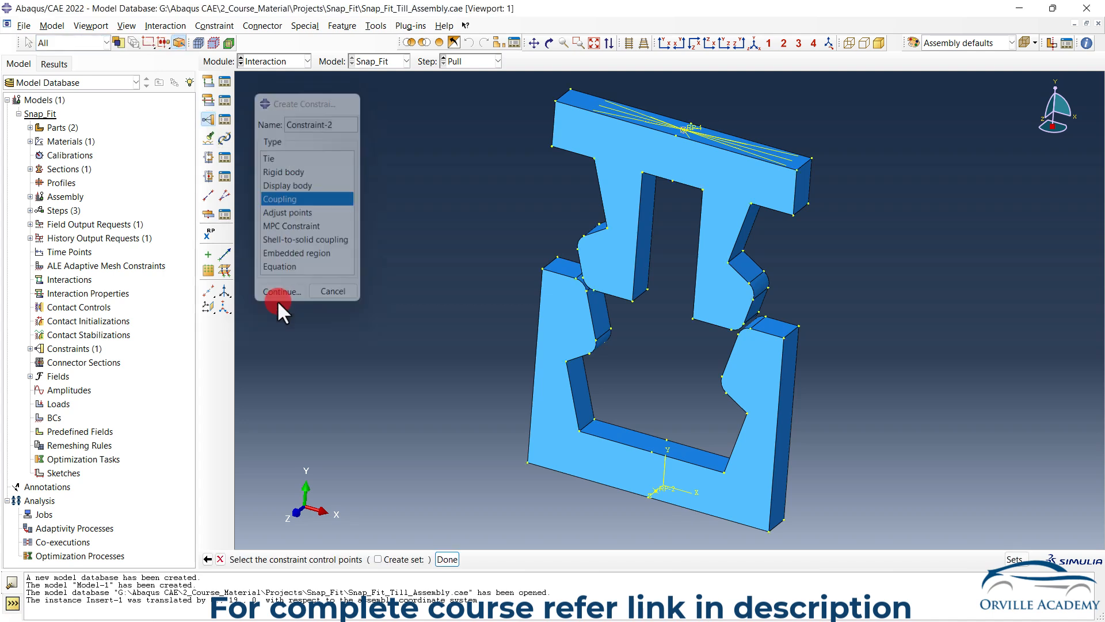
{"action": "left_click", "coordinate": [384, 557]}
{"action": "left_click", "coordinate": [464, 559]}
{"action": "left_click_drag", "start_coordinate": [464, 560], "coordinate": [402, 556]}
{"action": "type", "text": "BC"}
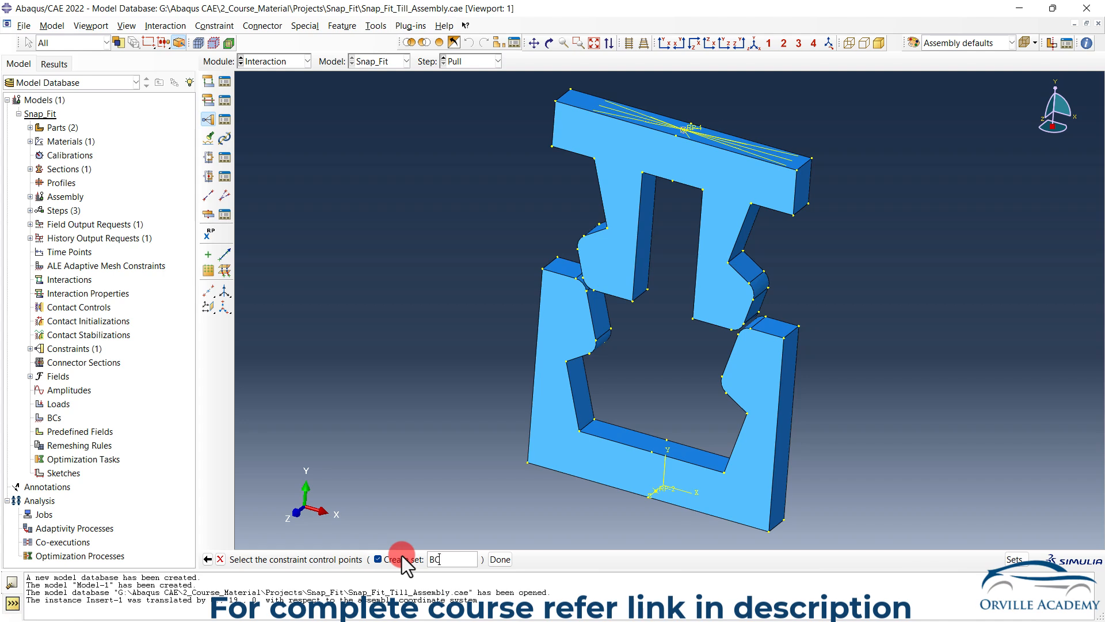
{"action": "type", "text": "_Set"}
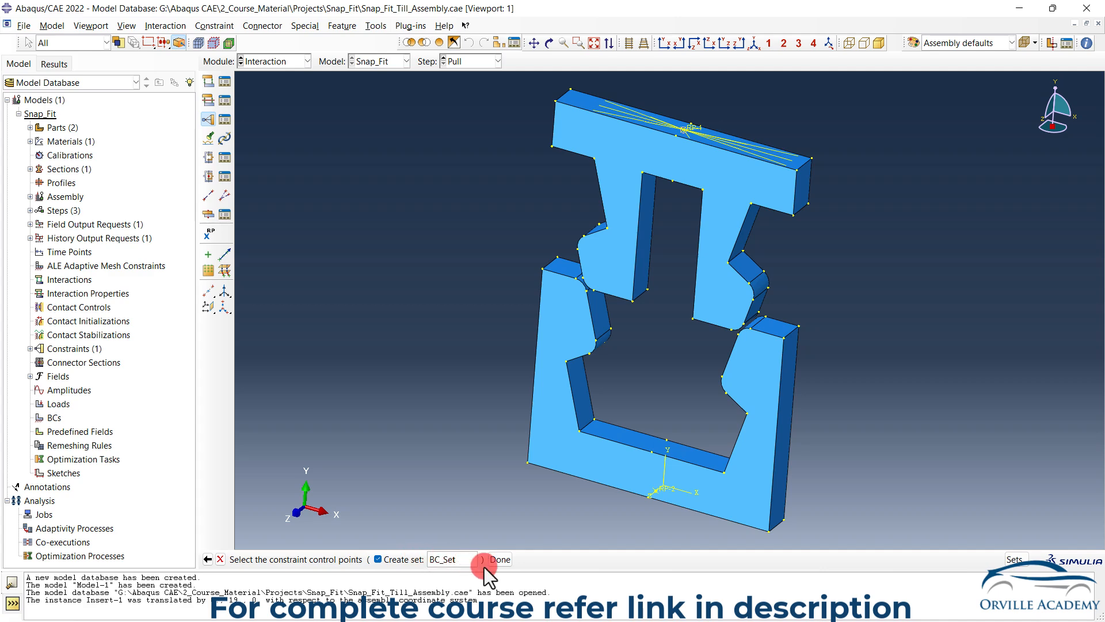
{"action": "left_click", "coordinate": [502, 564]}
{"action": "left_click_drag", "start_coordinate": [636, 429], "coordinate": [673, 354], "text": "ctrl+alt"}
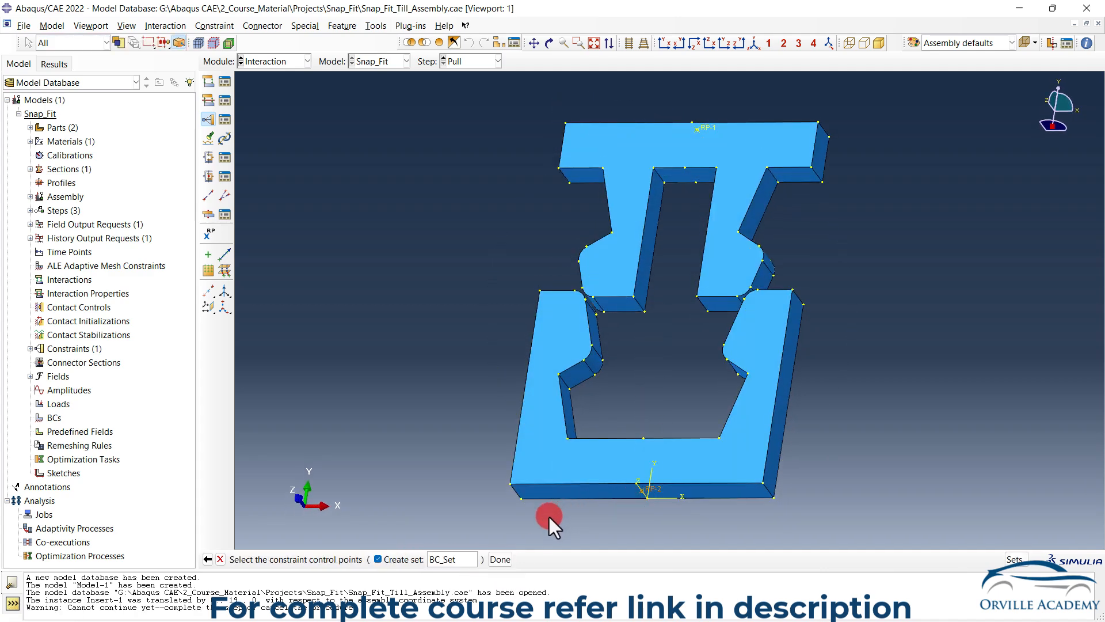
{"action": "left_click", "coordinate": [498, 560]}
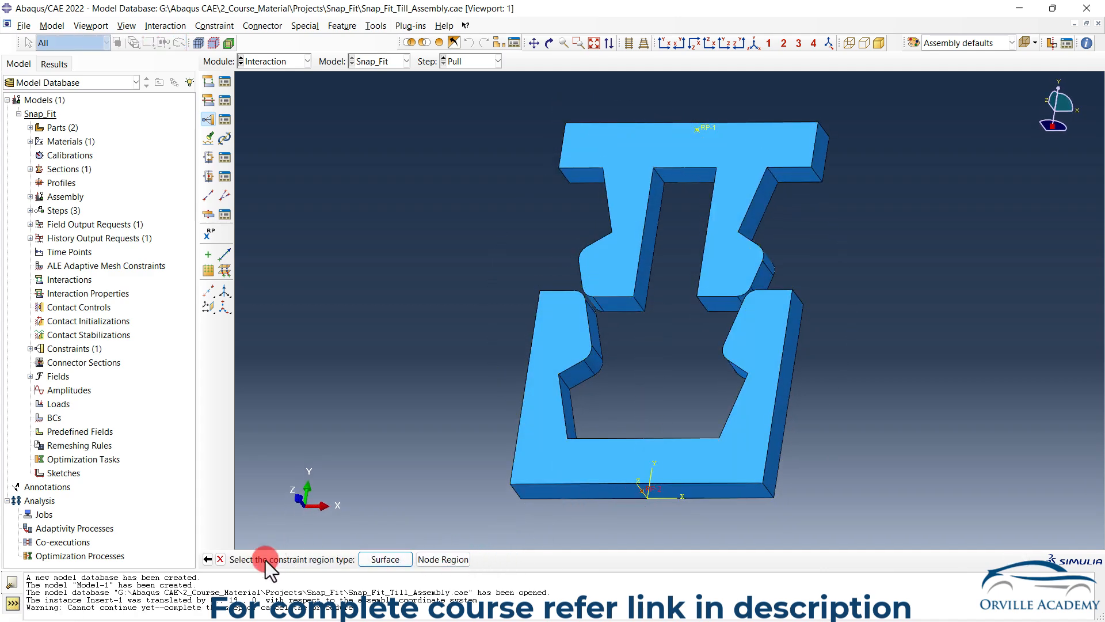
Step: Couple the lower part's bottom face kinematically in all six degrees of freedom to BC_Set, without creating a named surface
{"action": "left_click", "coordinate": [367, 565]}
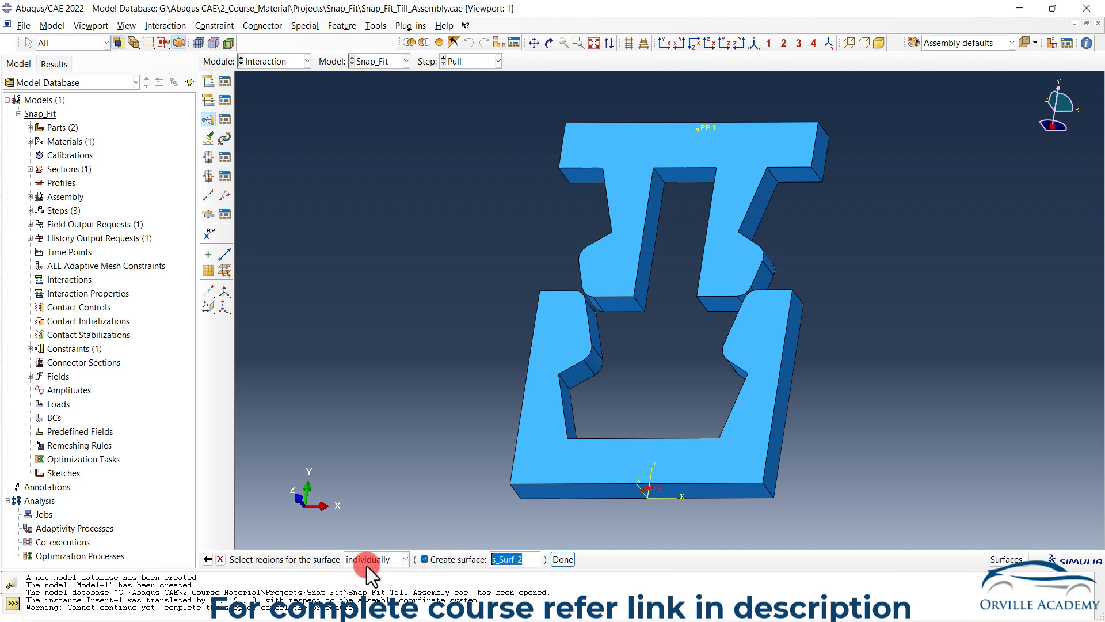
{"action": "left_click", "coordinate": [424, 559]}
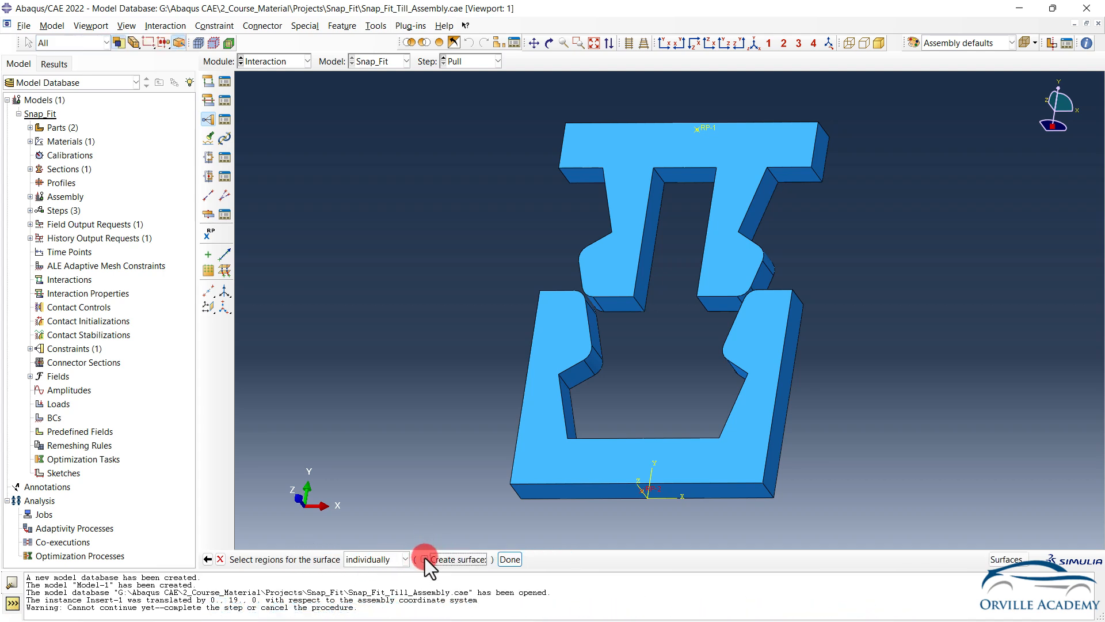
{"action": "left_click", "coordinate": [574, 489]}
{"action": "left_click", "coordinate": [509, 559]}
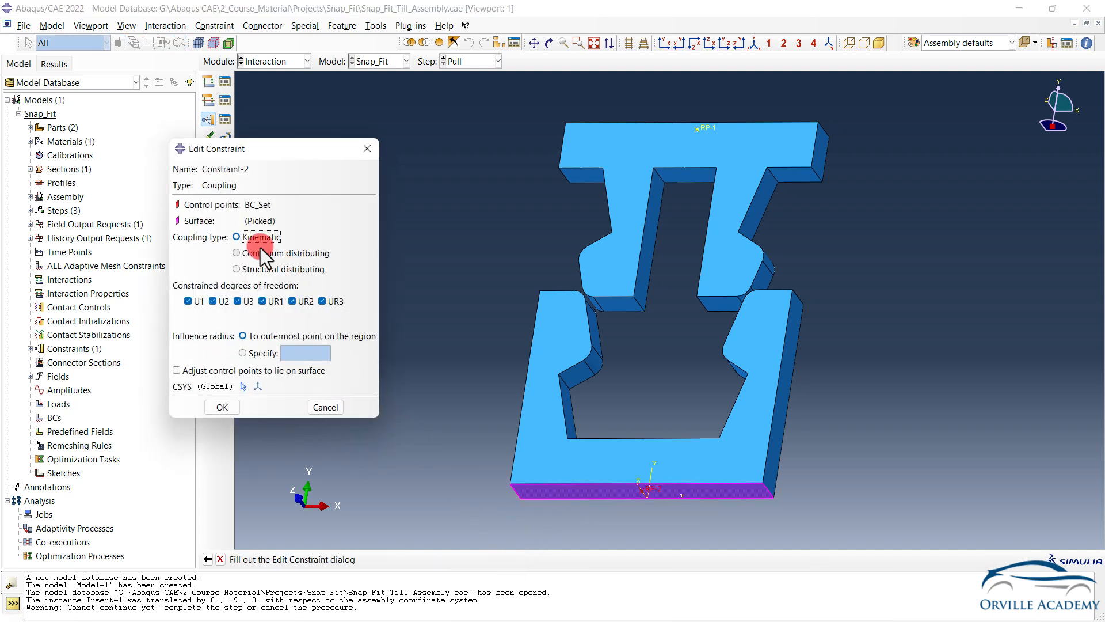
{"action": "left_click", "coordinate": [222, 407]}
Step: Start a surface-to-surface contact (Standard) interaction named LH_Contact in the Initial step
{"action": "left_click_drag", "start_coordinate": [478, 301], "coordinate": [712, 441], "text": "ctrl+alt"}
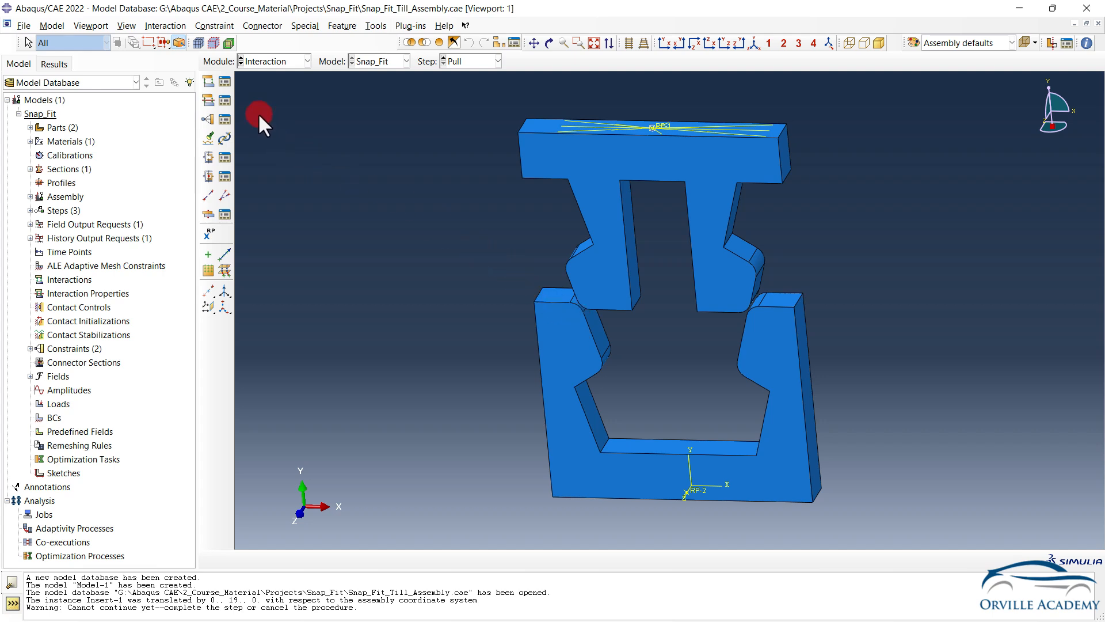
{"action": "left_click", "coordinate": [210, 84]}
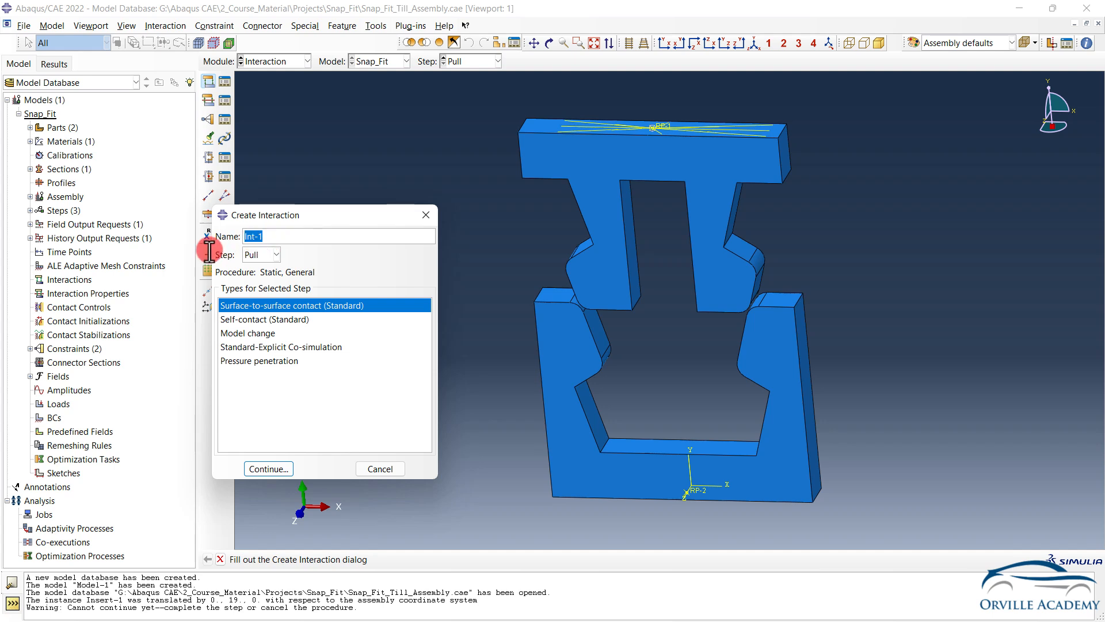
{"action": "type", "text": "LH_Contact"}
{"action": "left_click", "coordinate": [255, 256]}
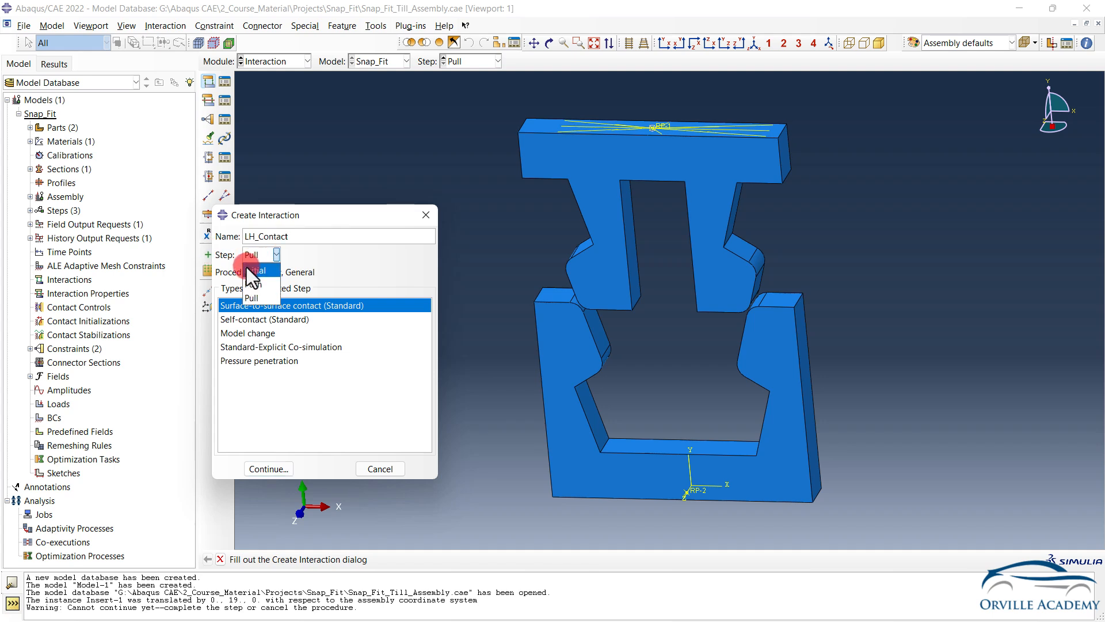
{"action": "left_click", "coordinate": [247, 269]}
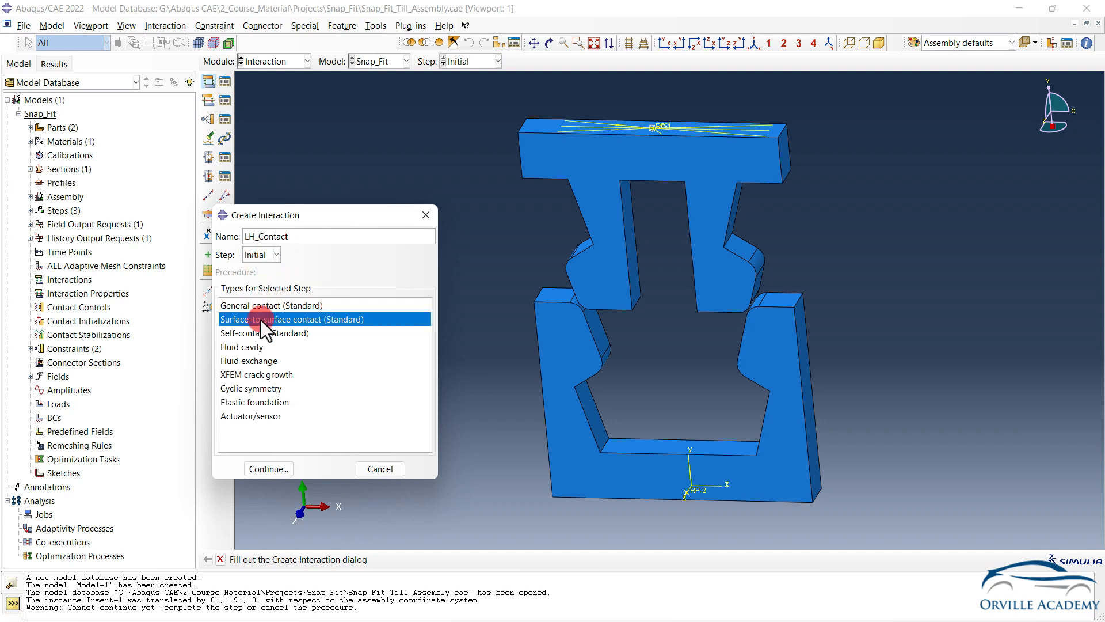
{"action": "left_click", "coordinate": [268, 467]}
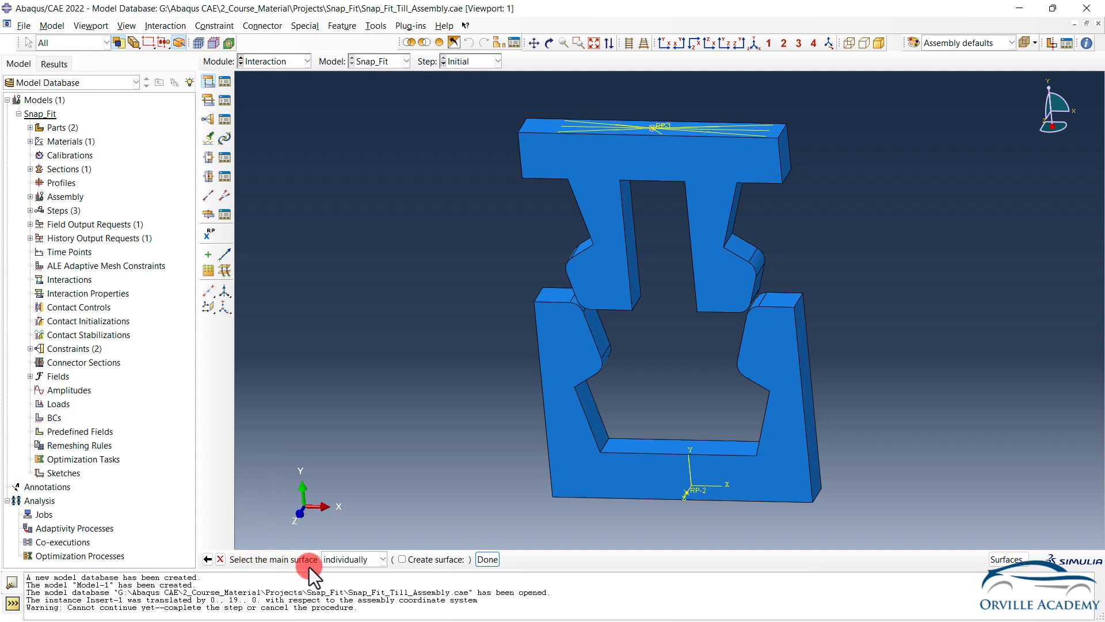
Step: Name the main surface M01 and pick the top, rounded corner and sloped lead-in faces of the lower part's left arm
{"action": "left_click", "coordinate": [401, 558]}
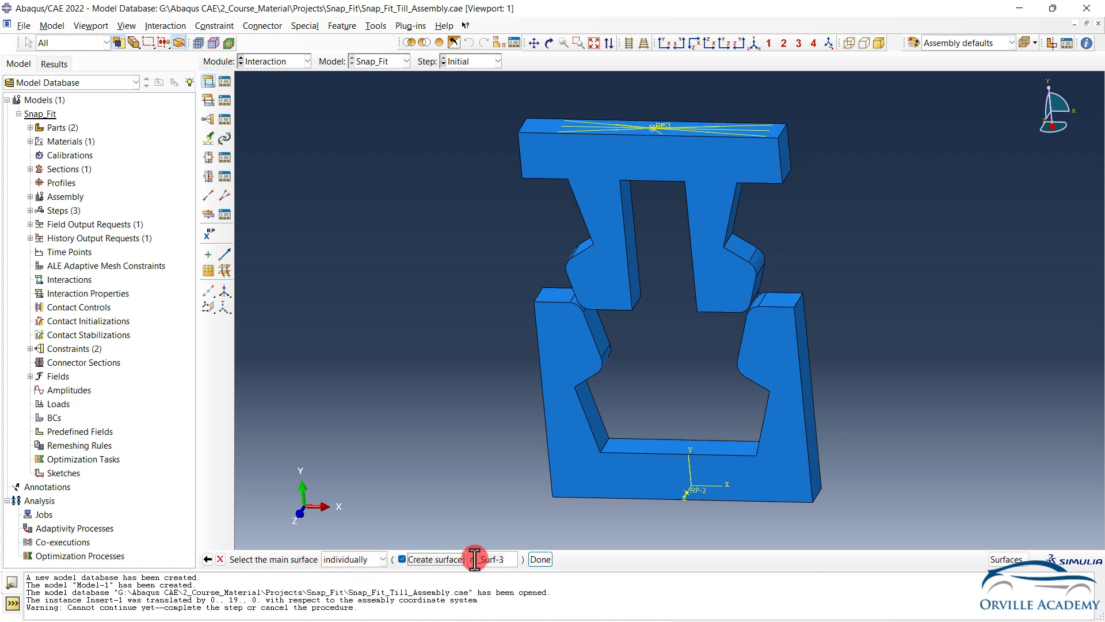
{"action": "left_click_drag", "start_coordinate": [474, 559], "coordinate": [423, 564]}
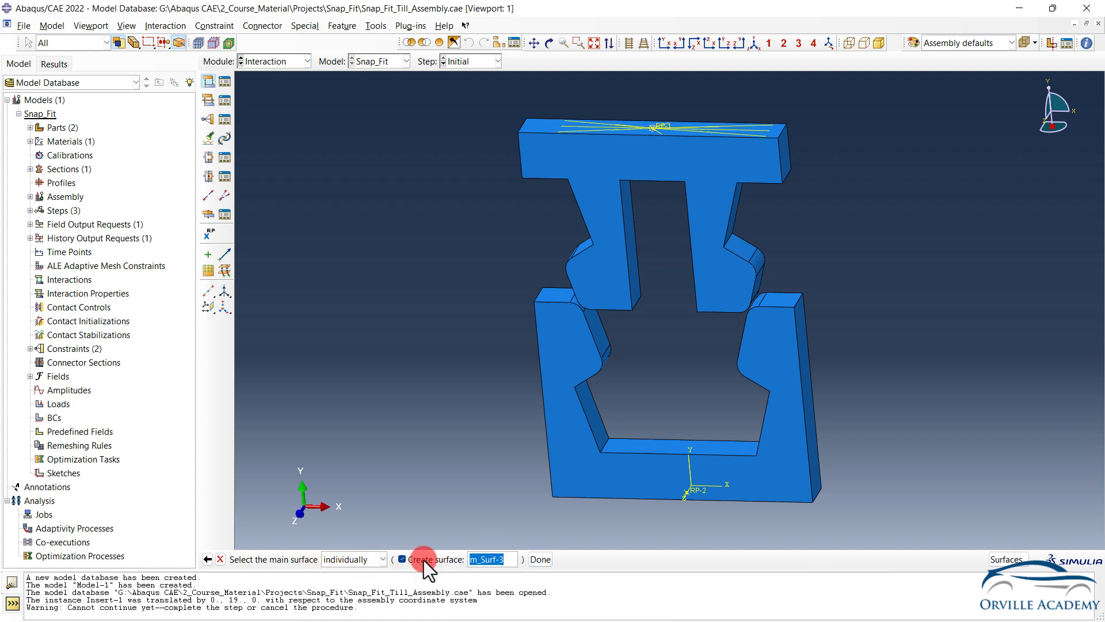
{"action": "type", "text": "M01"}
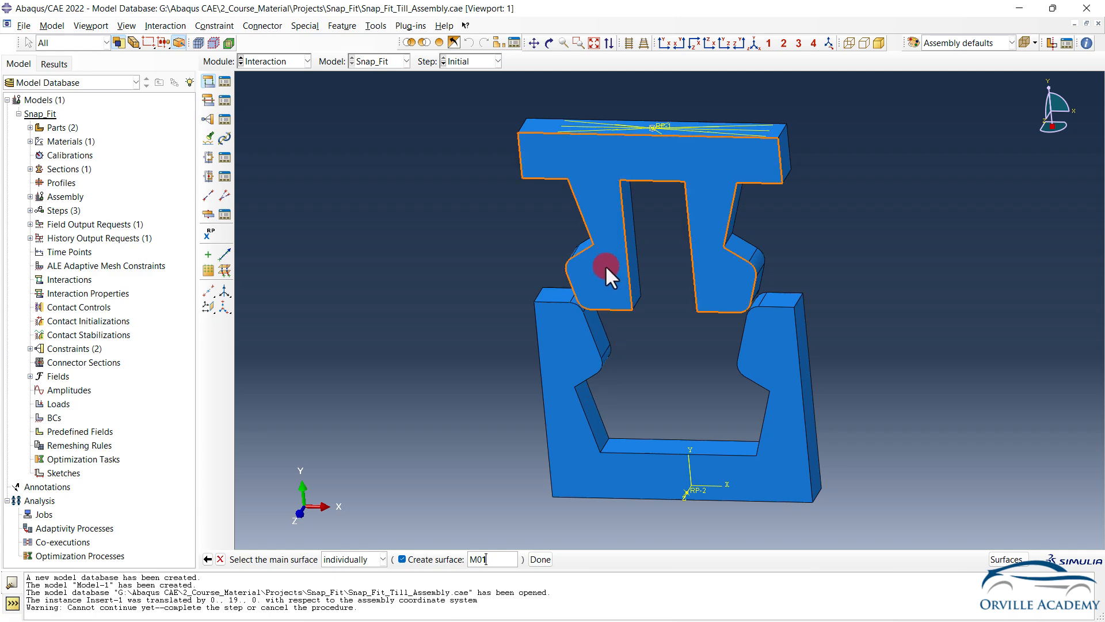
{"action": "left_click_drag", "start_coordinate": [582, 447], "coordinate": [586, 271], "text": "ctrl+alt"}
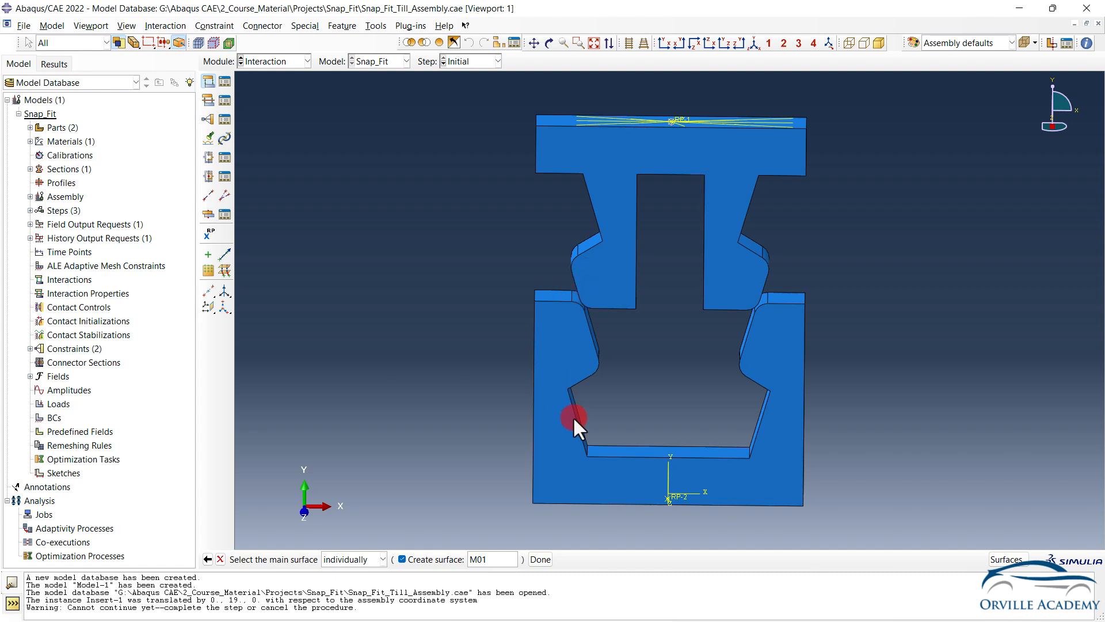
{"action": "left_click_drag", "start_coordinate": [573, 420], "coordinate": [621, 408], "text": "ctrl+alt"}
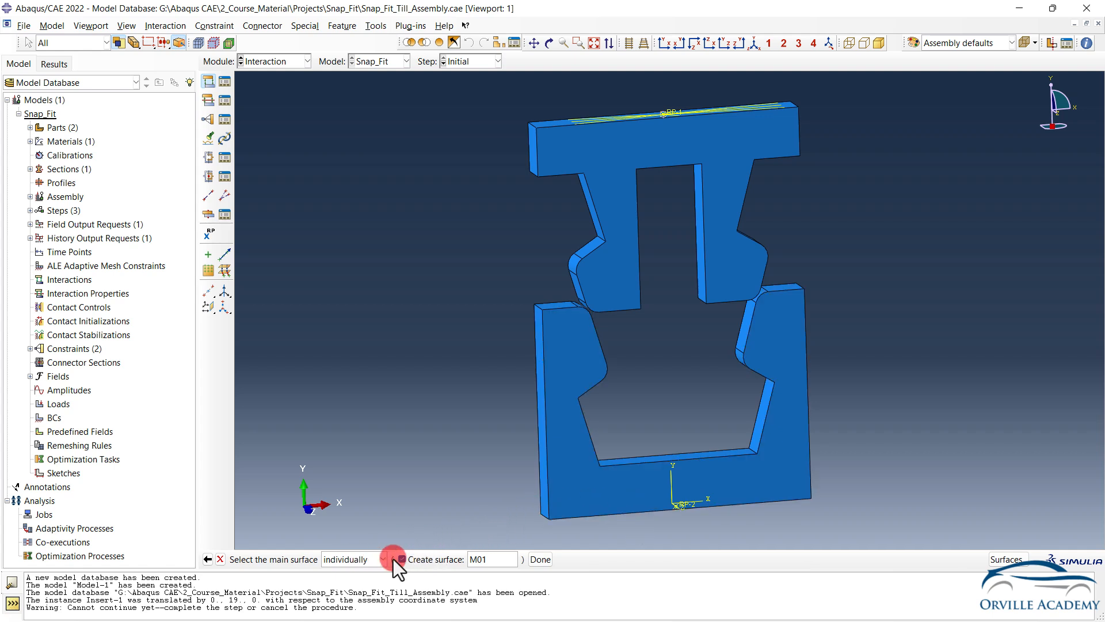
{"action": "left_click", "coordinate": [551, 304]}
{"action": "left_click_drag", "start_coordinate": [639, 360], "coordinate": [572, 305], "text": "ctrl+alt"}
{"action": "scroll", "coordinate": [578, 289], "scroll_direction": "up", "scroll_amount": 3}
{"action": "scroll", "coordinate": [578, 289], "scroll_direction": "up", "scroll_amount": 3}
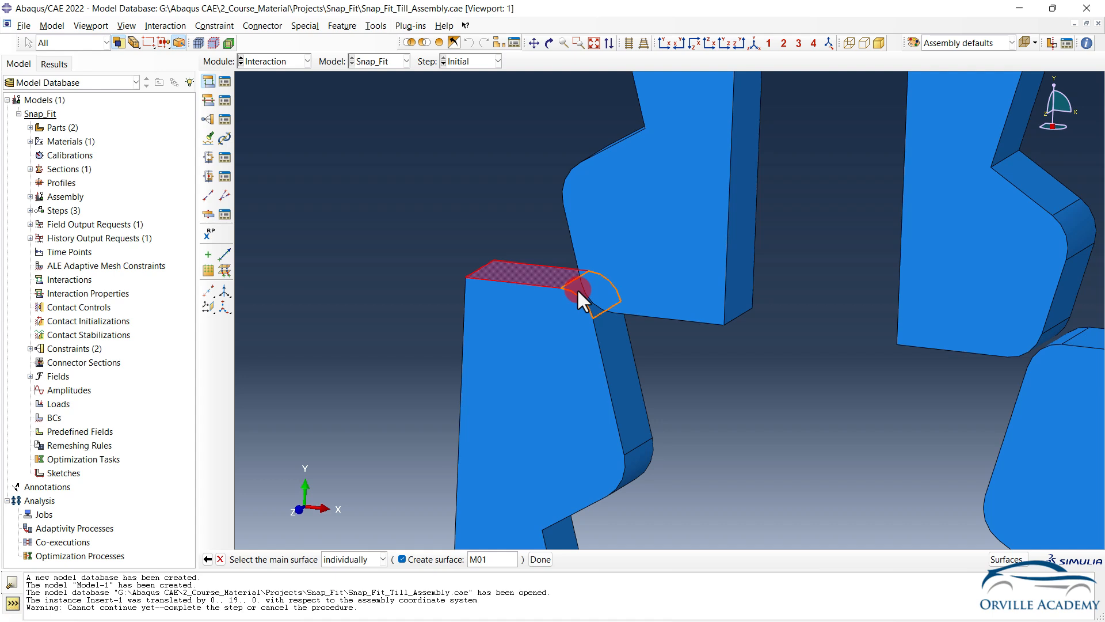
{"action": "left_click", "coordinate": [619, 360], "text": "shift"}
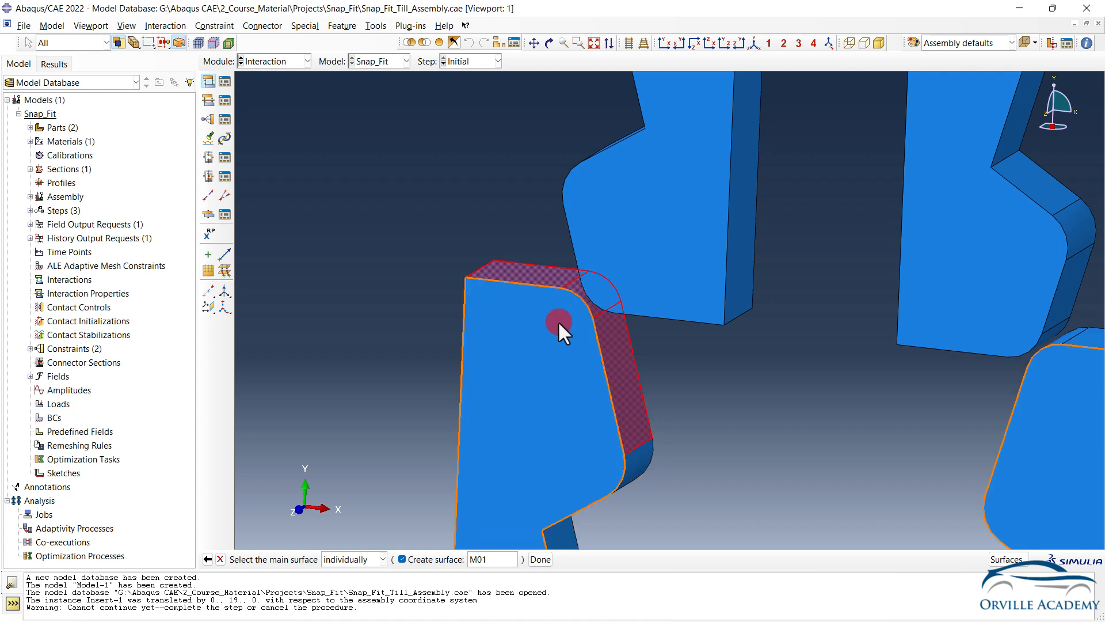
Step: Add the left arm's remaining inner faces and the lower part's inner floor to M01 by angle at 20 degrees, then accept the main surface
{"action": "left_click", "coordinate": [348, 559]}
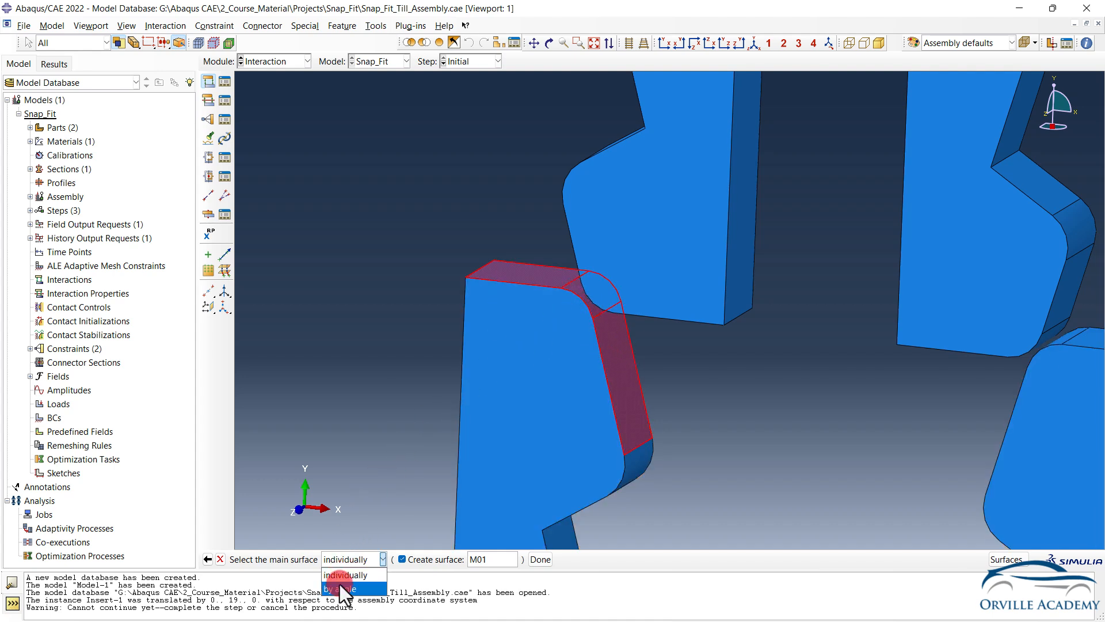
{"action": "left_click", "coordinate": [340, 584]}
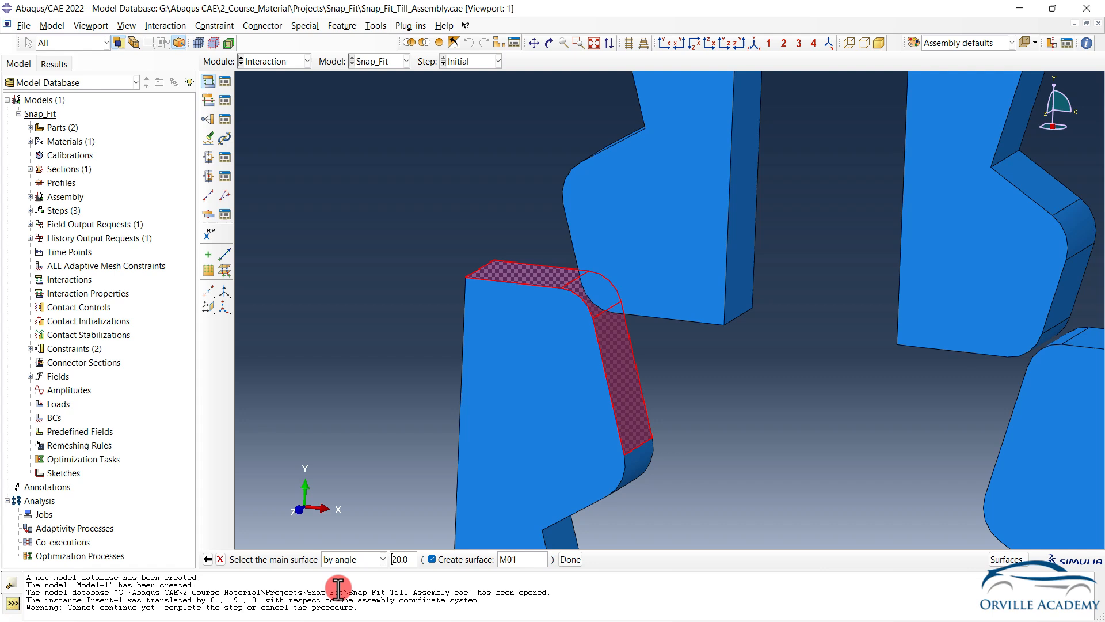
{"action": "left_click", "coordinate": [636, 469]}
{"action": "scroll", "coordinate": [540, 361], "scroll_direction": "up", "scroll_amount": 4}
{"action": "scroll", "coordinate": [606, 452], "scroll_direction": "up", "scroll_amount": 1}
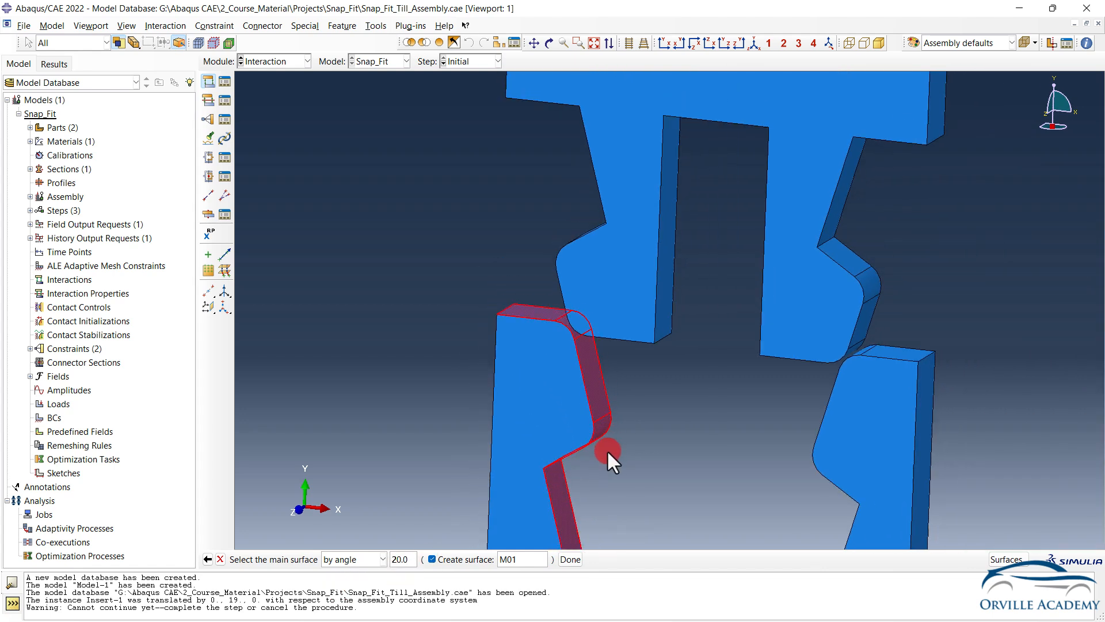
{"action": "middle_click_drag", "start_coordinate": [607, 451], "coordinate": [582, 273], "text": "ctrl+alt"}
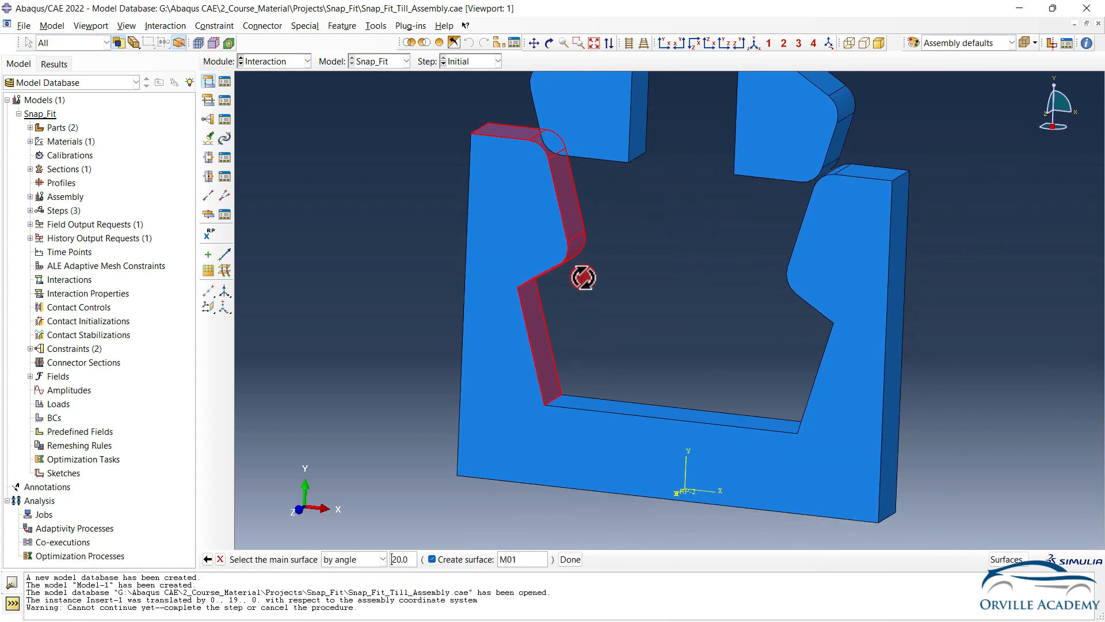
{"action": "left_click", "coordinate": [578, 402]}
{"action": "left_click_drag", "start_coordinate": [599, 348], "coordinate": [536, 180], "text": "ctrl+alt"}
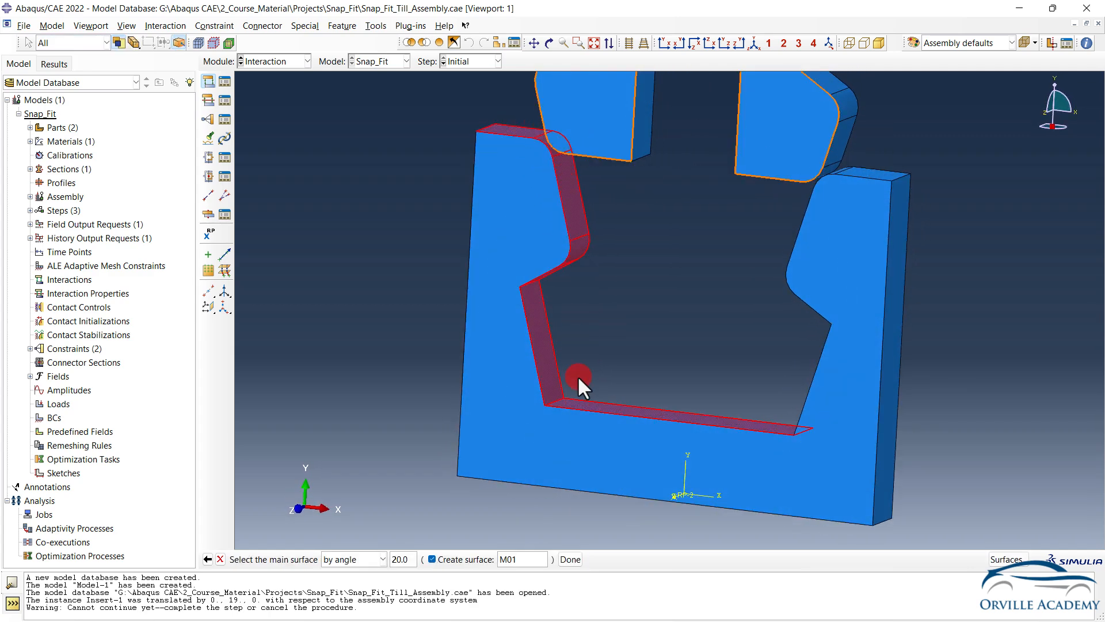
{"action": "left_click", "coordinate": [570, 559]}
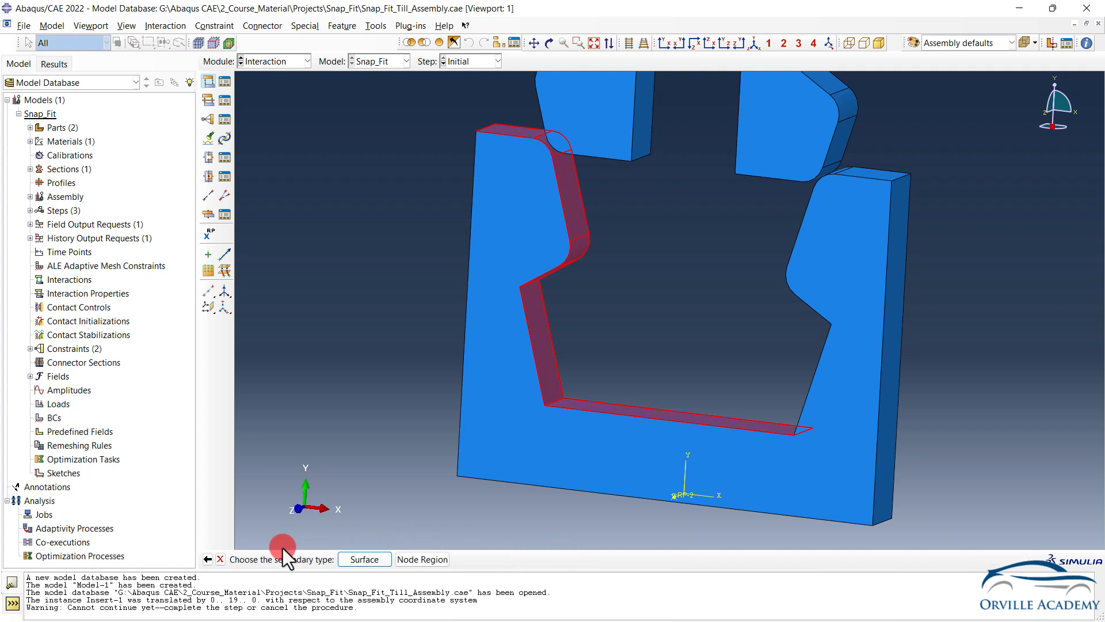
Step: Define secondary surface S01 from the insert's left underside, the left leg's outer faces and the leg's end face
{"action": "left_click", "coordinate": [351, 559]}
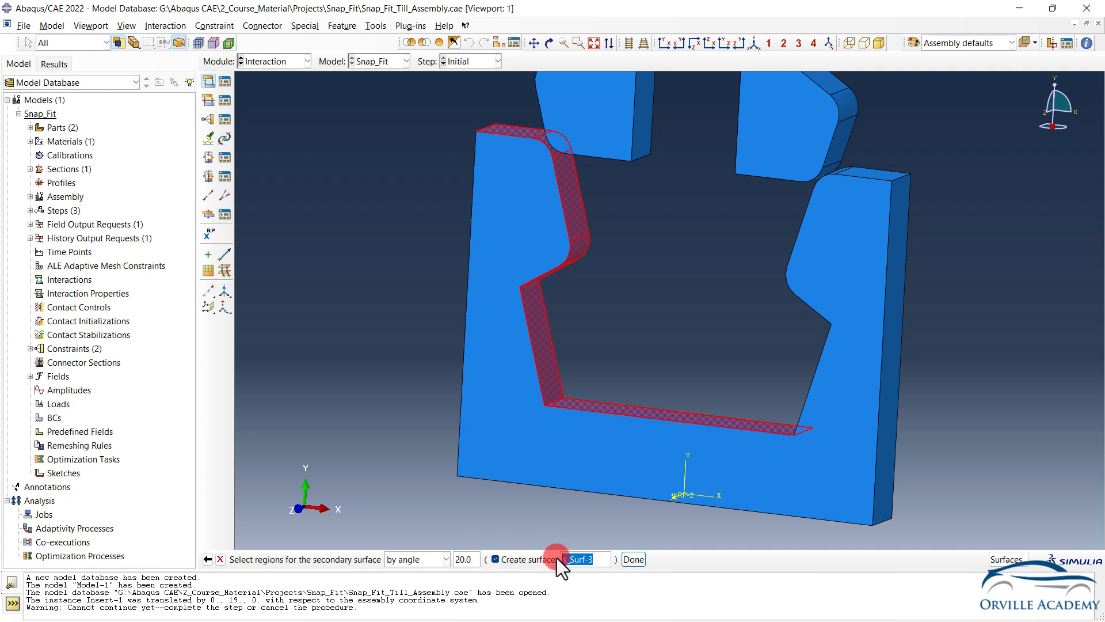
{"action": "type", "text": "S01"}
{"action": "scroll", "coordinate": [539, 458], "scroll_direction": "down", "scroll_amount": 2}
{"action": "scroll", "coordinate": [529, 386], "scroll_direction": "down", "scroll_amount": 3}
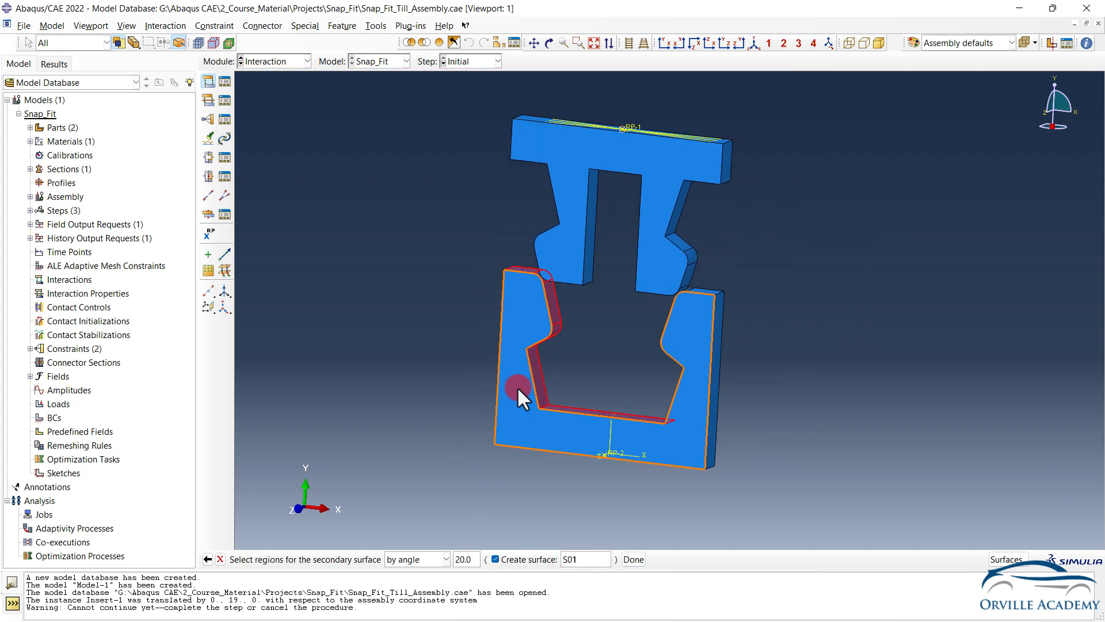
{"action": "middle_click_drag", "start_coordinate": [537, 448], "coordinate": [651, 417]}
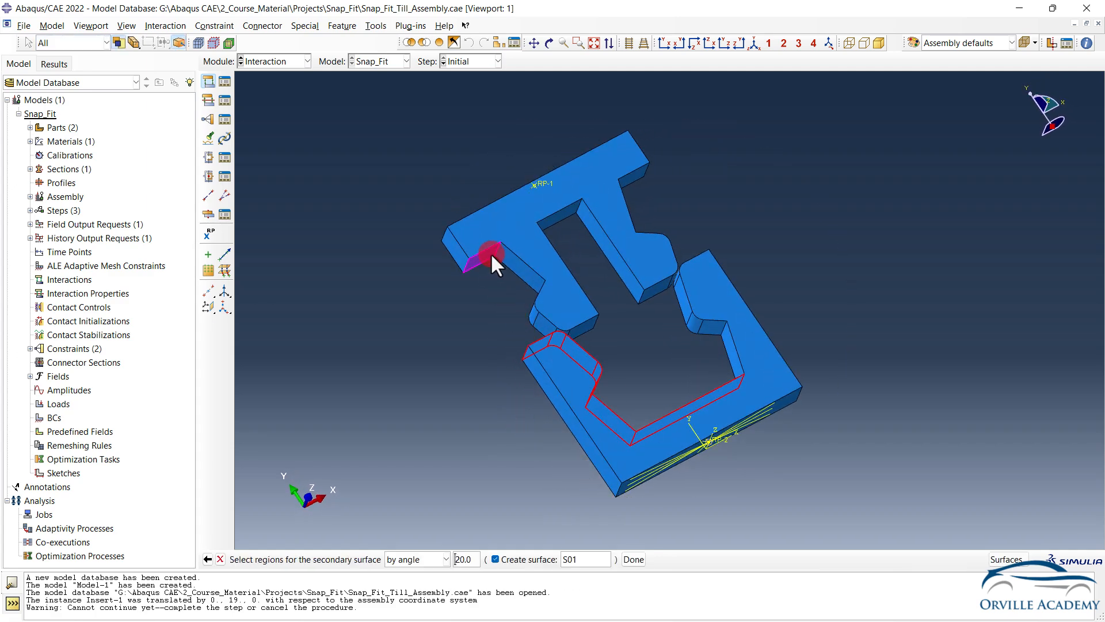
{"action": "middle_click_drag", "start_coordinate": [527, 281], "coordinate": [519, 254]}
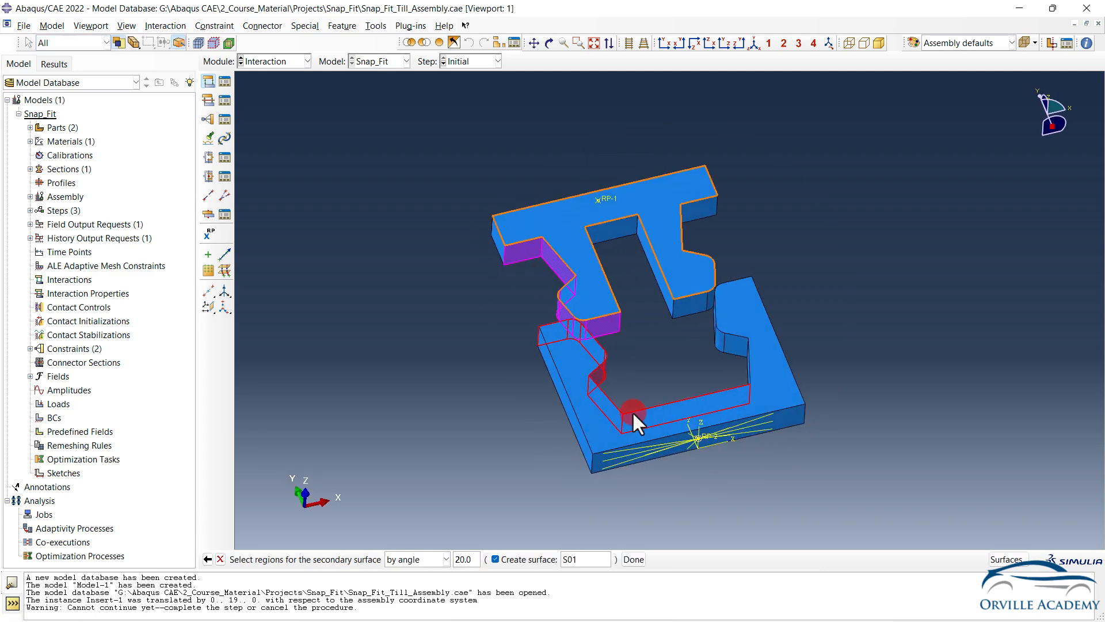
{"action": "left_click", "coordinate": [636, 558]}
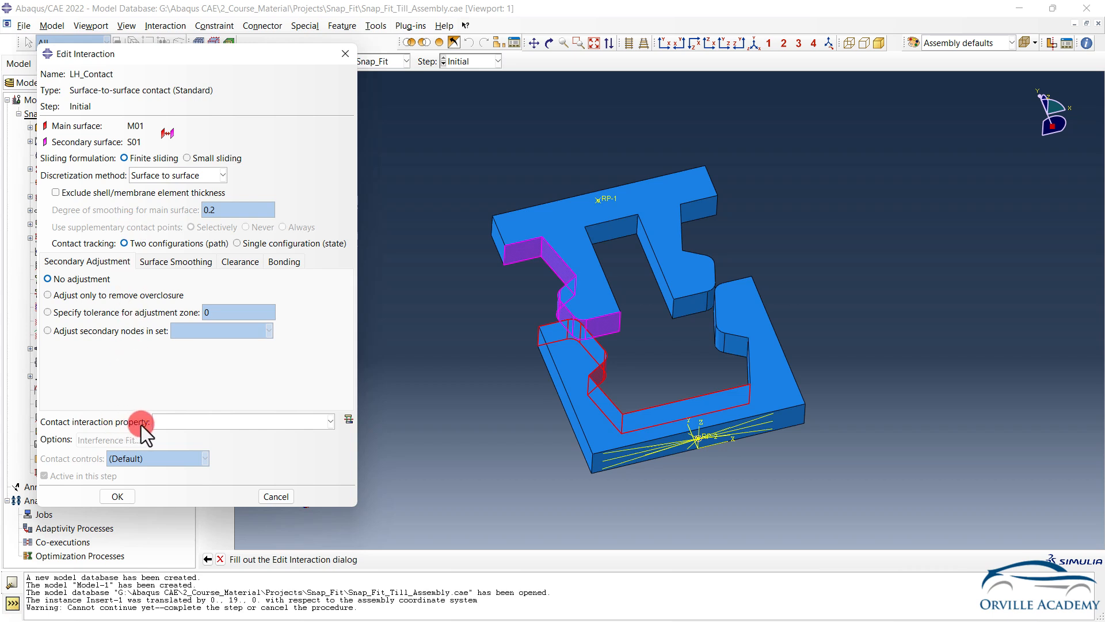
Step: Create a contact interaction property named Friction with penalty tangential behavior and a friction coefficient of 0.2
{"action": "left_click", "coordinate": [349, 421]}
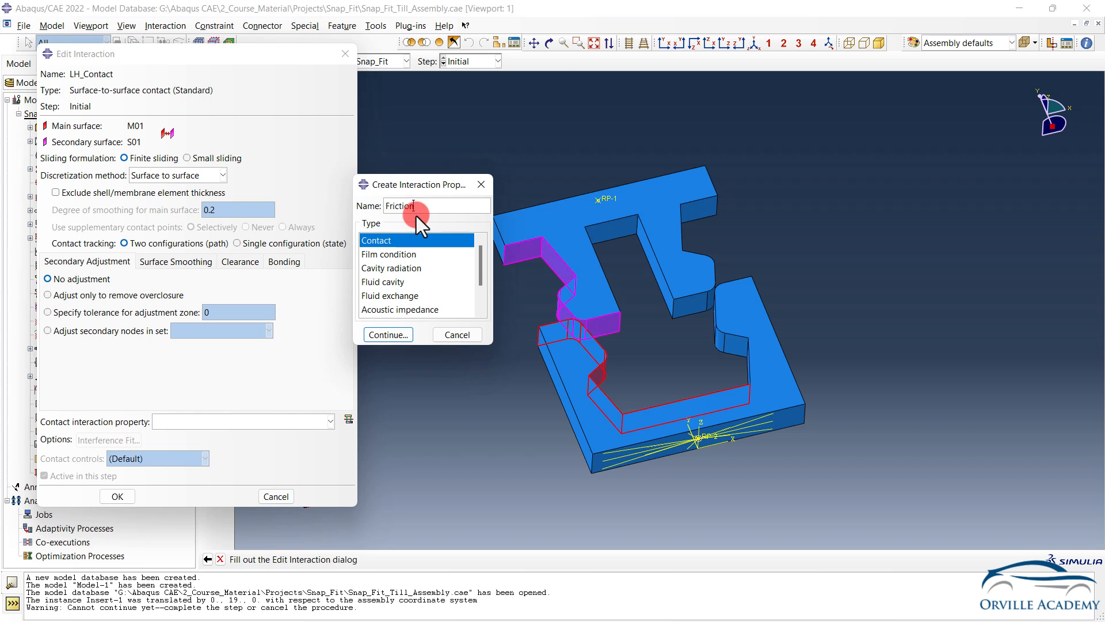
{"action": "left_click", "coordinate": [396, 332]}
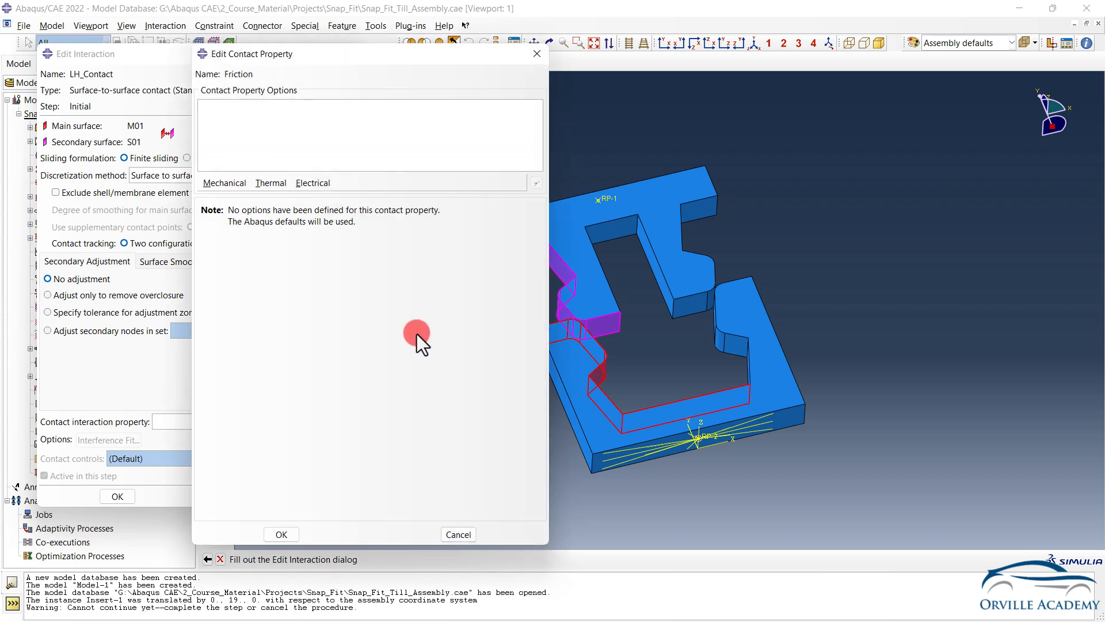
{"action": "left_click", "coordinate": [242, 189]}
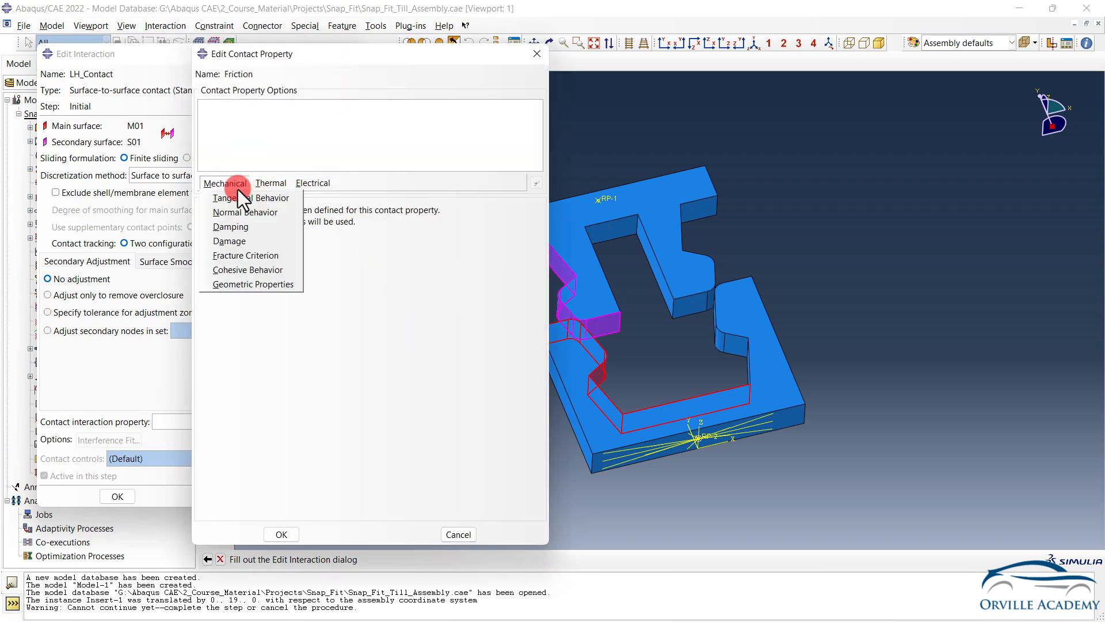
{"action": "left_click", "coordinate": [233, 199]}
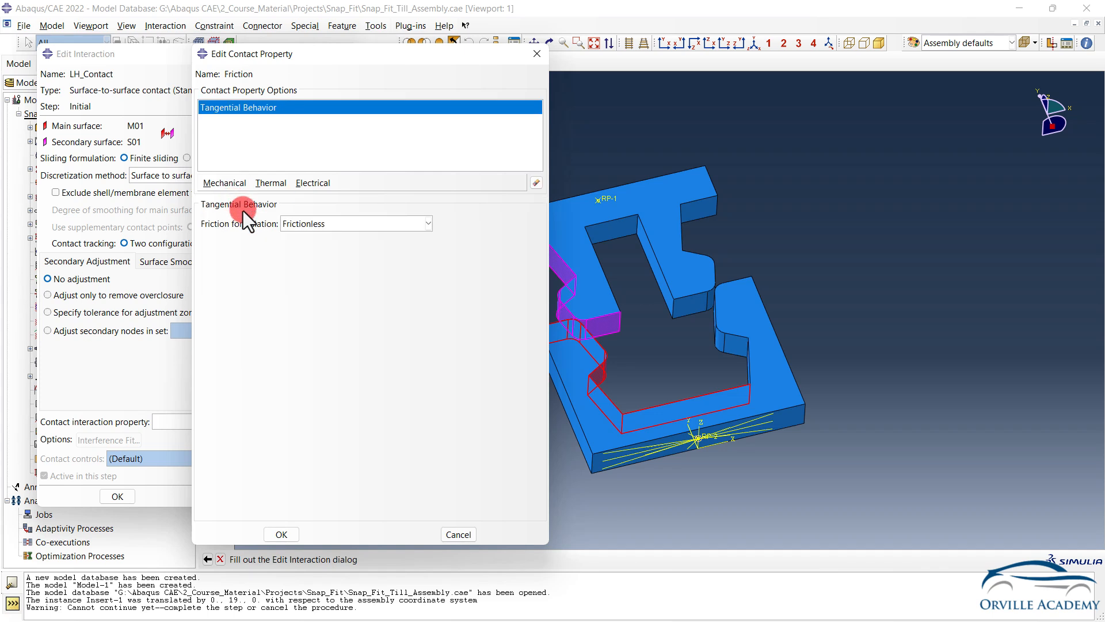
{"action": "left_click", "coordinate": [301, 226]}
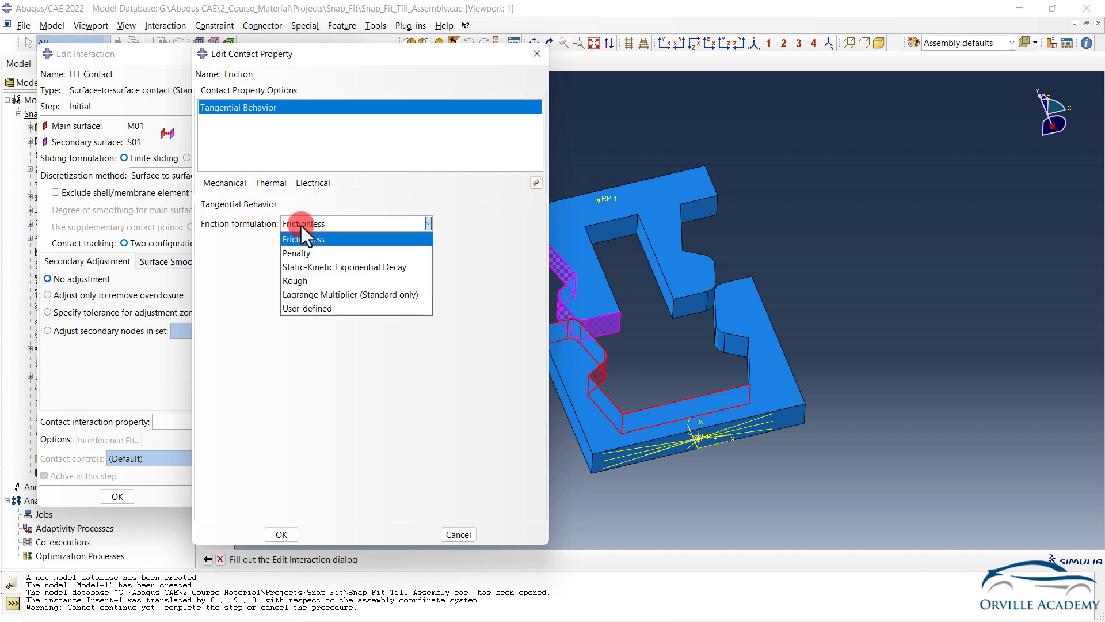
{"action": "left_click", "coordinate": [303, 250]}
{"action": "left_click", "coordinate": [240, 366]}
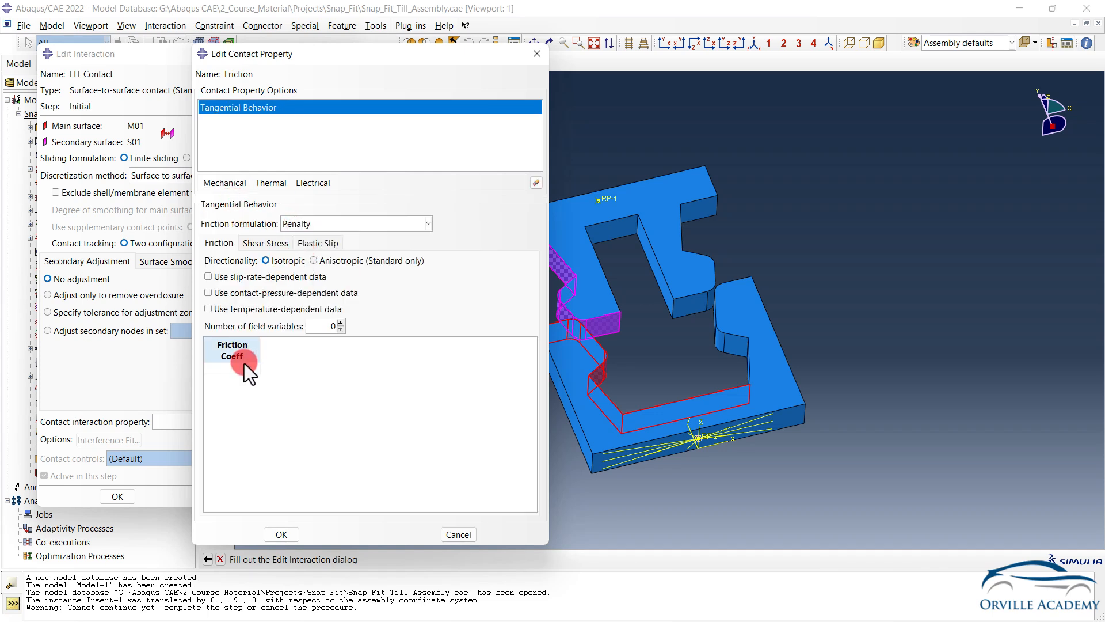
{"action": "type", "text": "0.2"}
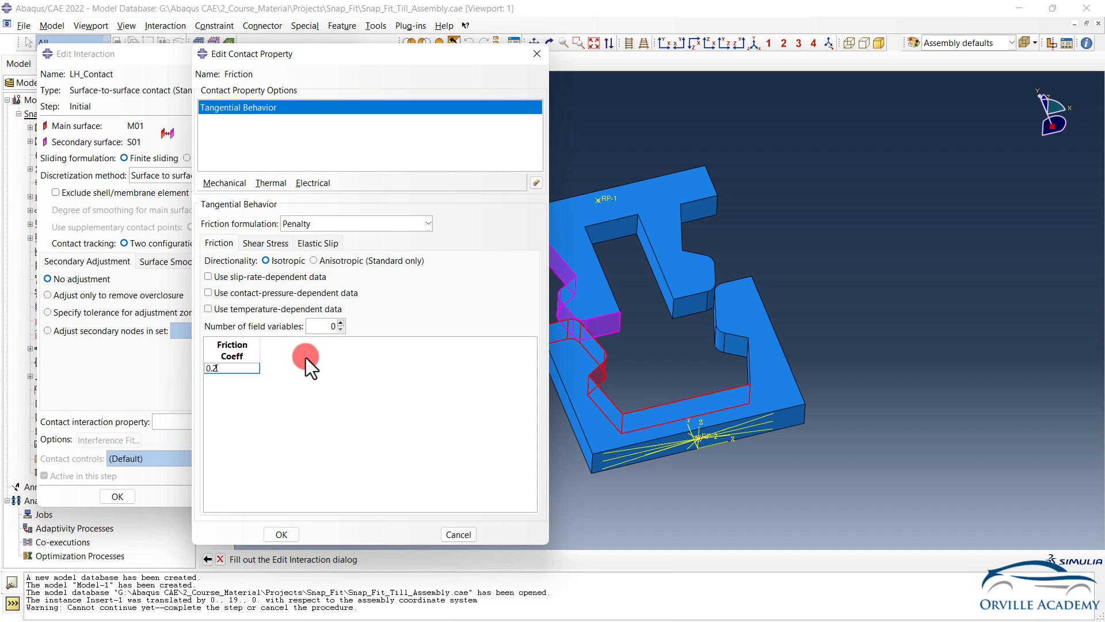
{"action": "key", "text": "Return"}
Step: Add "Hard" Contact normal behavior to the Friction property and save LH_Contact with finite sliding and that property
{"action": "left_click", "coordinate": [226, 182]}
{"action": "left_click", "coordinate": [219, 211]}
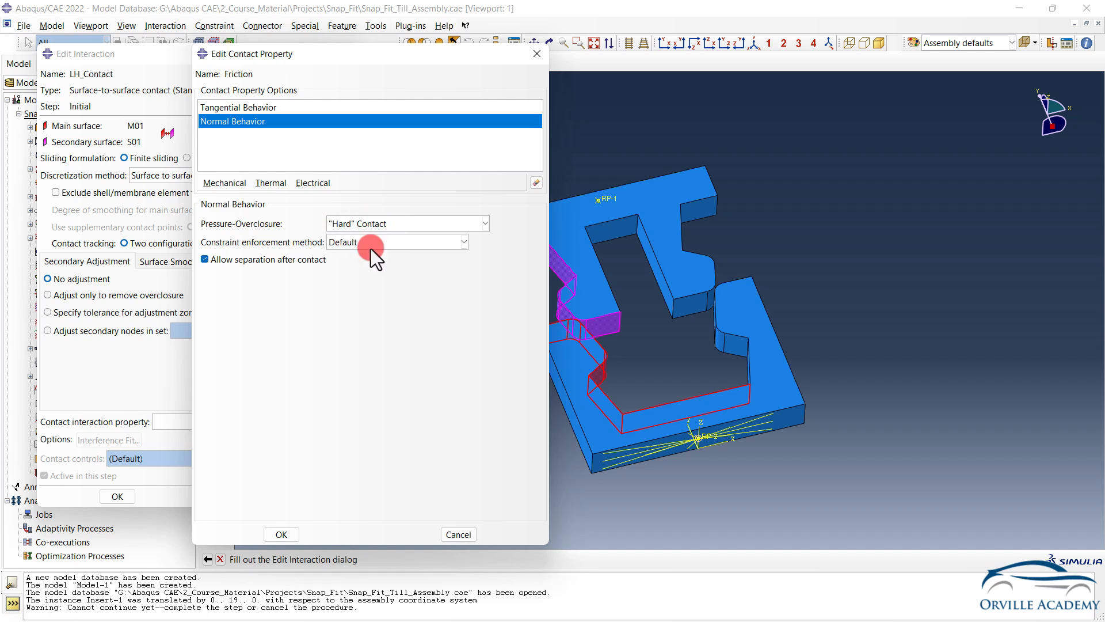
{"action": "left_click", "coordinate": [271, 533]}
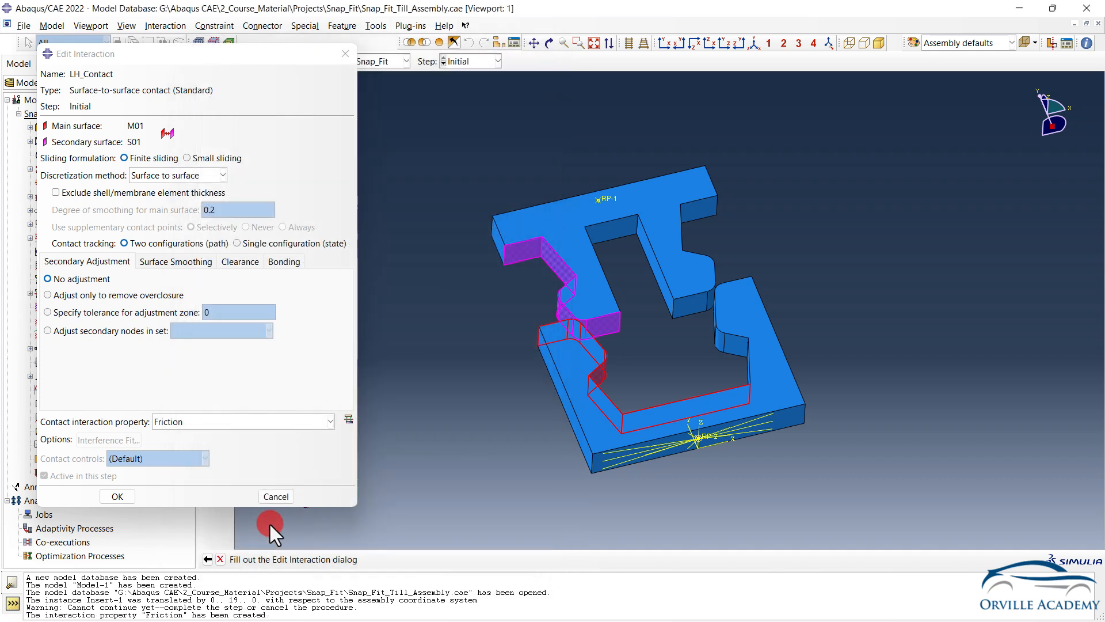
{"action": "left_click", "coordinate": [118, 495]}
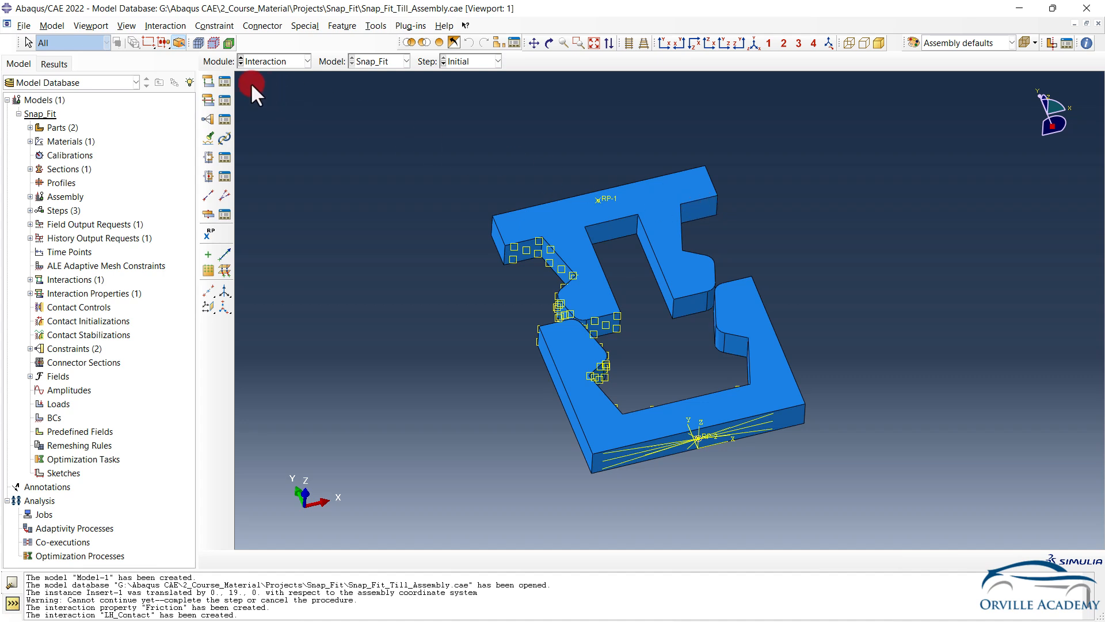
Step: Start a second surface-to-surface contact (Standard) interaction in the Initial step, named RH for the right-hand side
{"action": "left_click", "coordinate": [208, 81]}
{"action": "type", "text": "RH"}
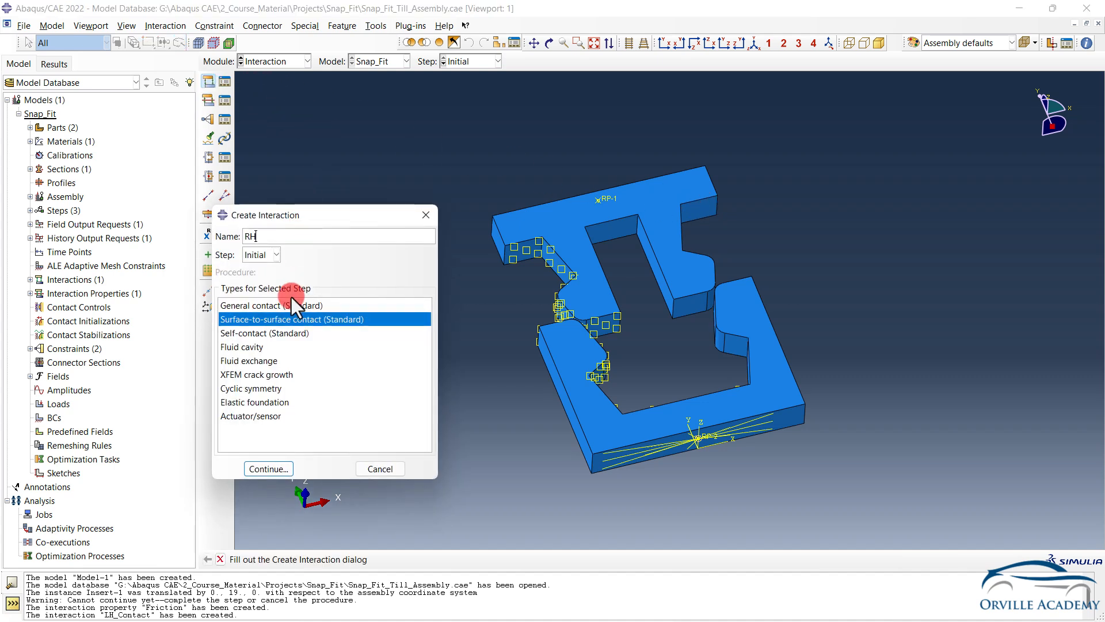
{"action": "left_click", "coordinate": [269, 469]}
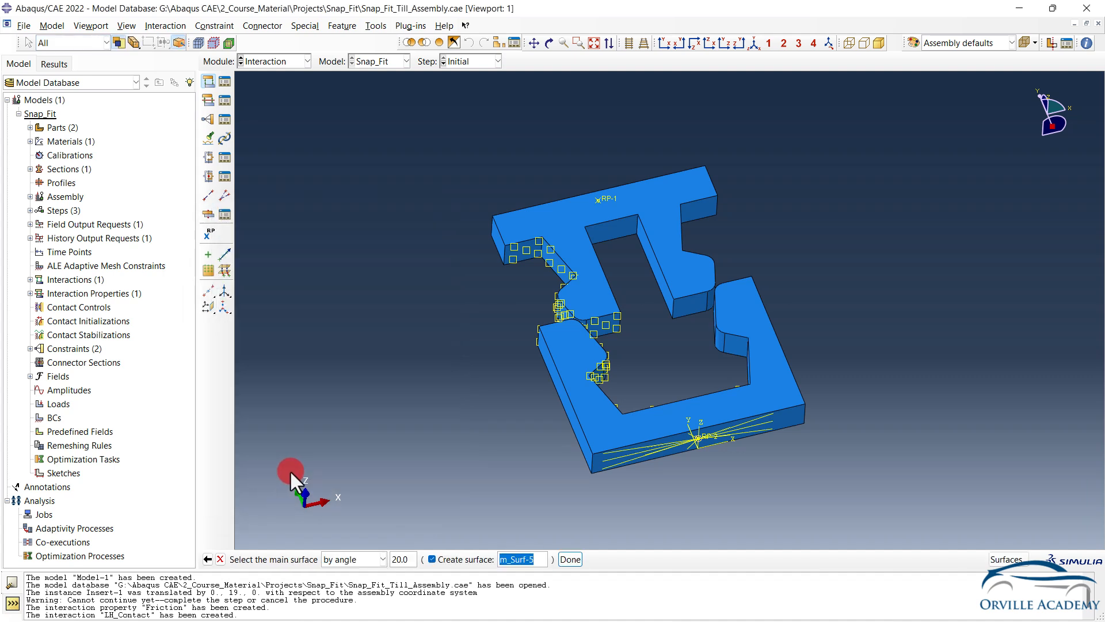
Step: Define main surface M02 from the lower part's right arm hook faces, the inner right wall and the inner floor
{"action": "left_click_drag", "start_coordinate": [533, 560], "coordinate": [450, 560]}
{"action": "type", "text": "M02"}
{"action": "left_click", "coordinate": [735, 342]}
{"action": "left_click_drag", "start_coordinate": [743, 336], "coordinate": [727, 402], "text": "ctrl+alt"}
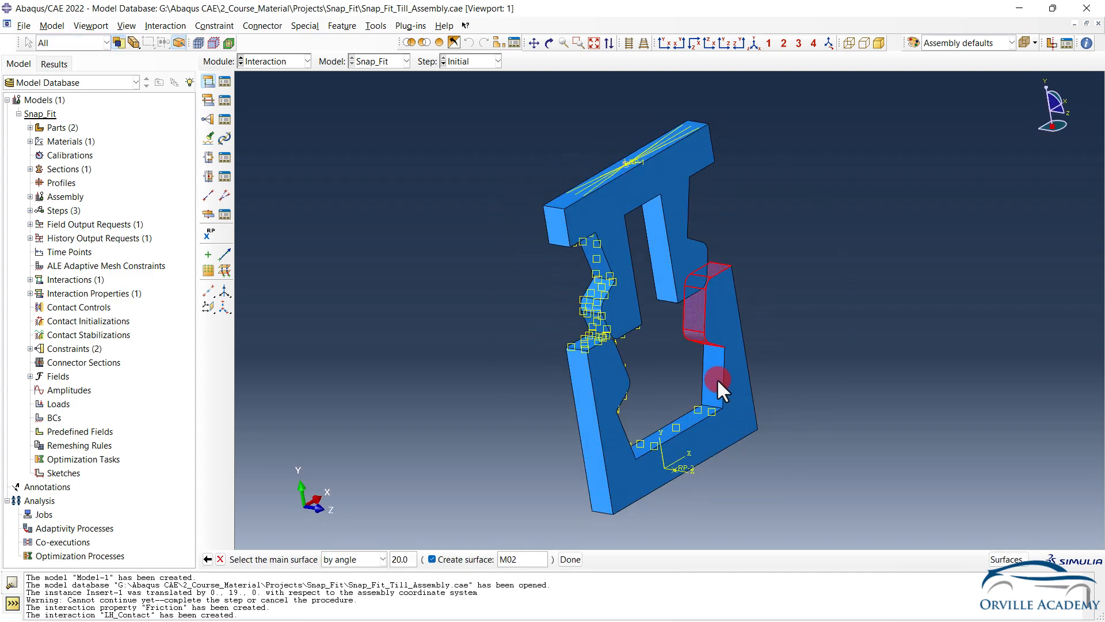
{"action": "left_click", "coordinate": [717, 378], "text": "shift"}
{"action": "left_click", "coordinate": [685, 417], "text": "shift"}
{"action": "left_click", "coordinate": [570, 559]}
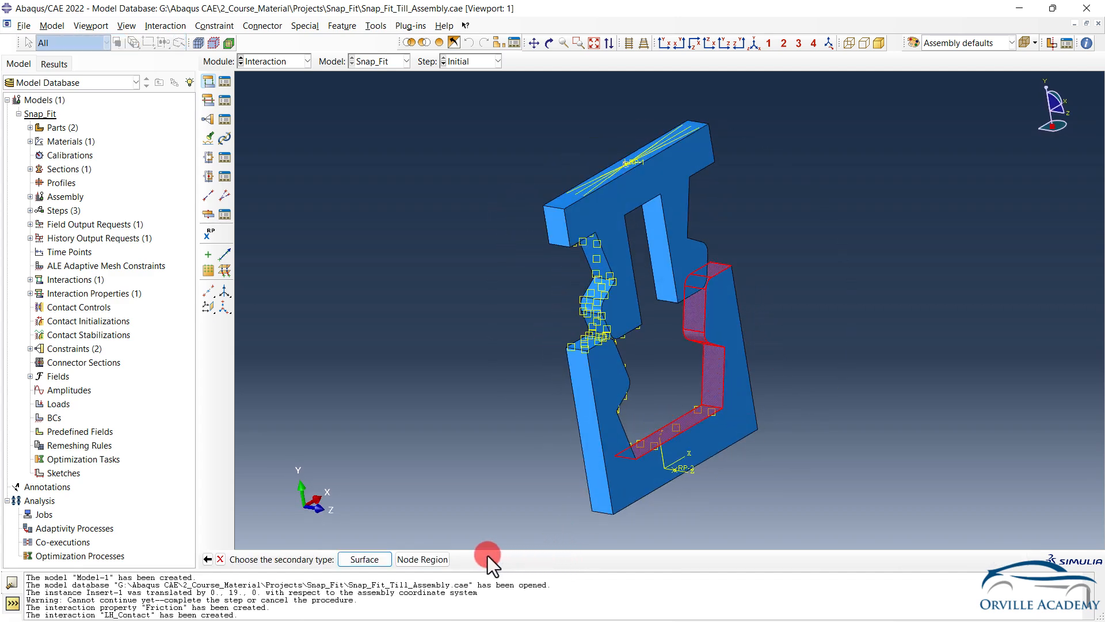
Step: Define secondary surface S02 from the insert's right underside and right leg's outer and end faces, and save RH with finite sliding and Friction
{"action": "left_click", "coordinate": [366, 560]}
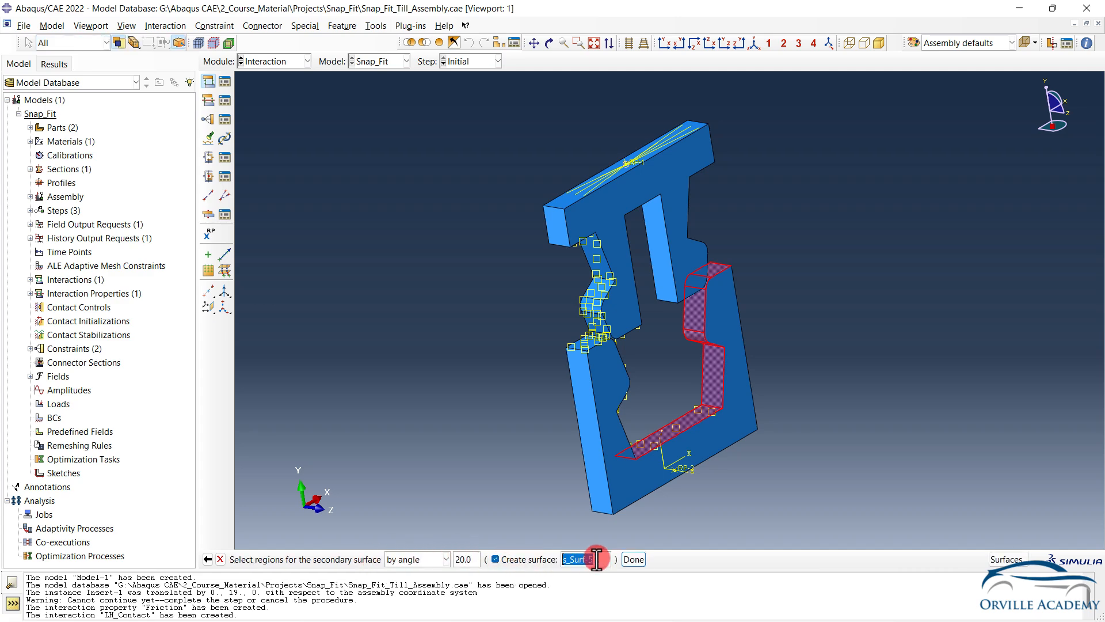
{"action": "type", "text": "S02"}
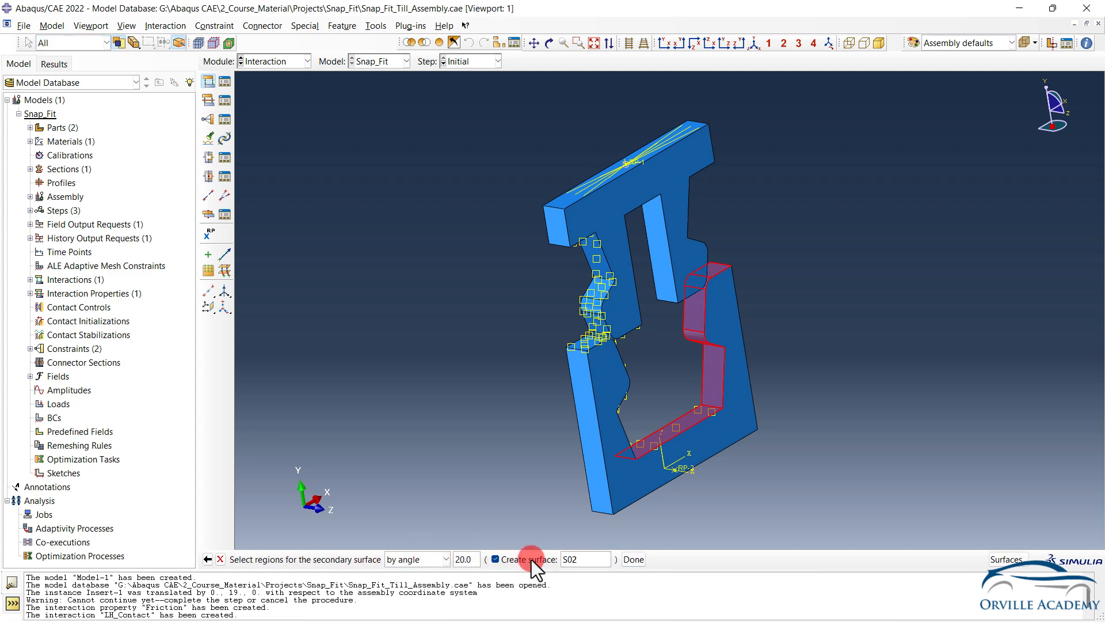
{"action": "left_click_drag", "start_coordinate": [723, 218], "coordinate": [630, 198], "text": "ctrl+alt"}
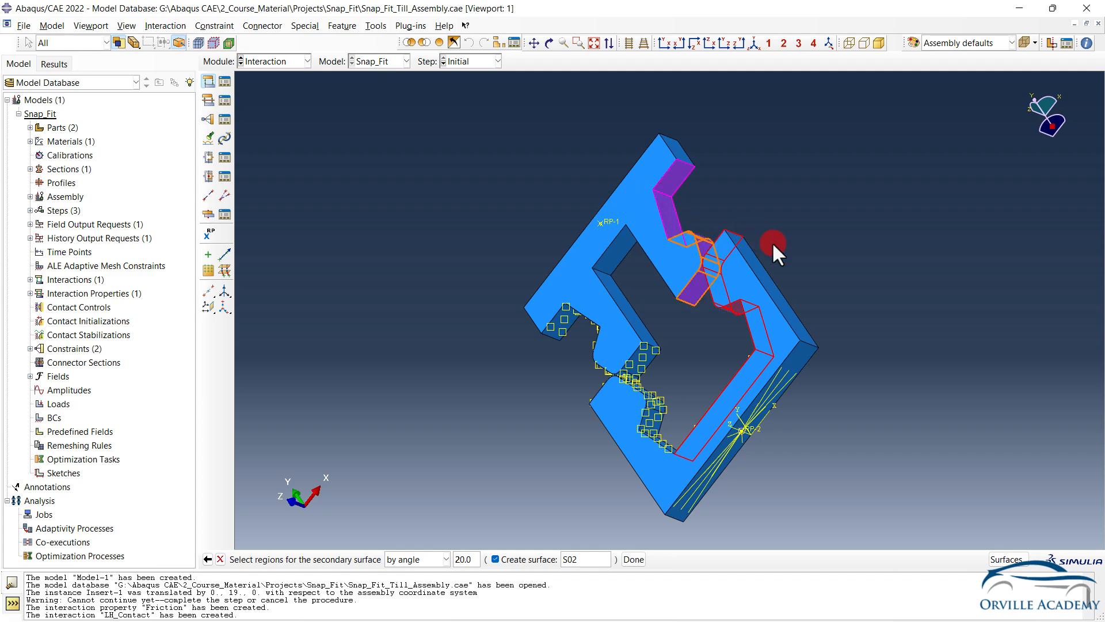
{"action": "left_click", "coordinate": [633, 559]}
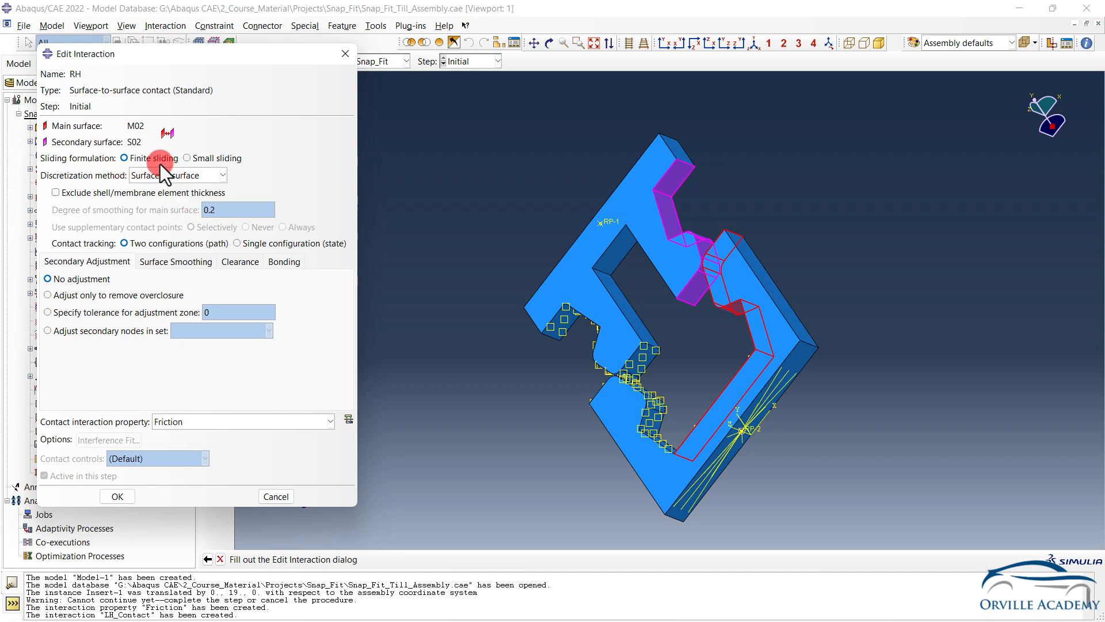
{"action": "left_click", "coordinate": [118, 496]}
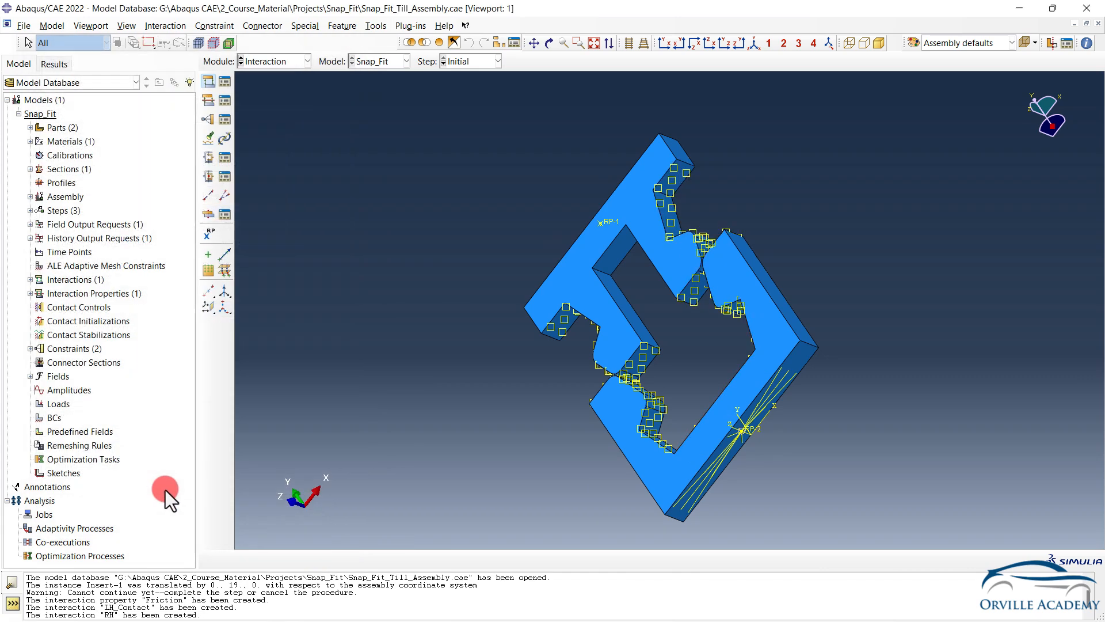
Step: Switch to the Load module and start a Displacement/Rotation boundary condition named Disp_19mm in the Push step
{"action": "left_click_drag", "start_coordinate": [679, 215], "coordinate": [767, 353], "text": "ctrl+alt"}
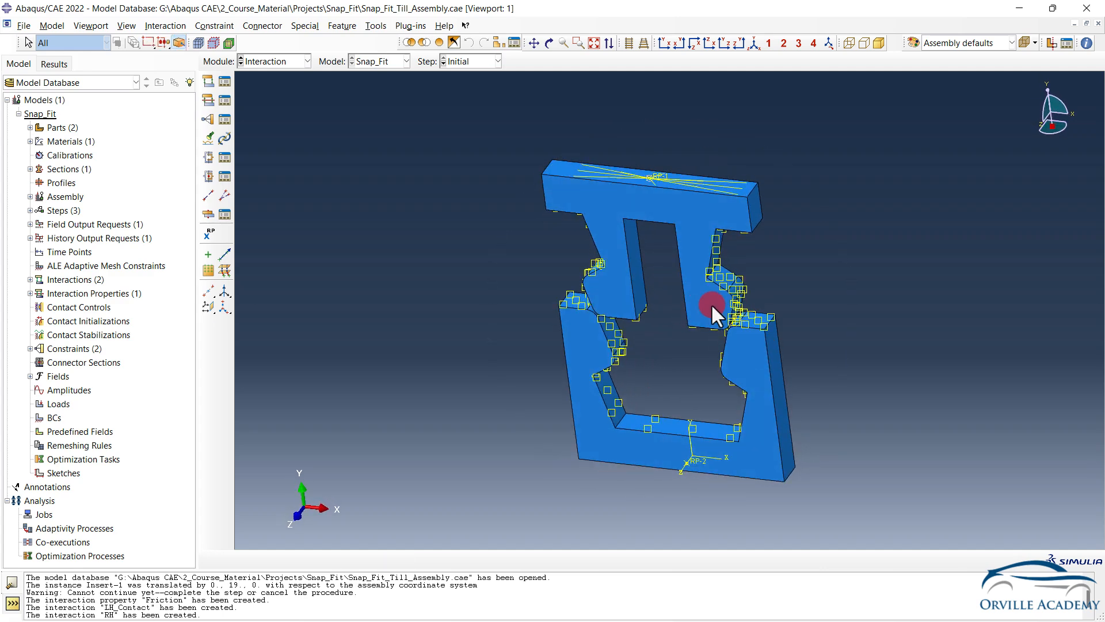
{"action": "left_click", "coordinate": [296, 63]}
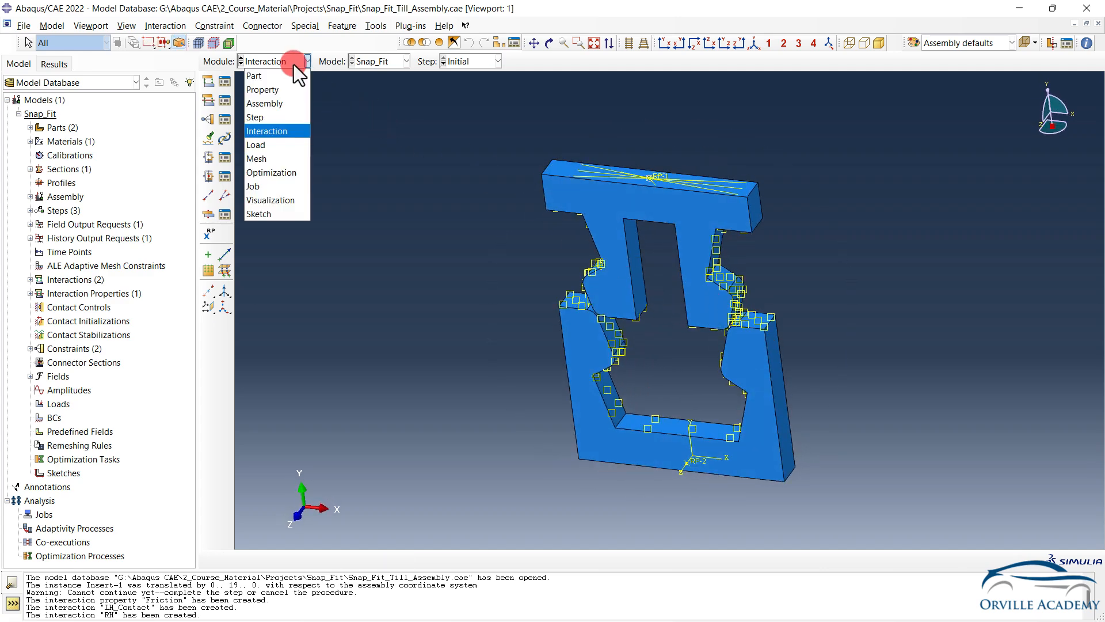
{"action": "left_click", "coordinate": [261, 149]}
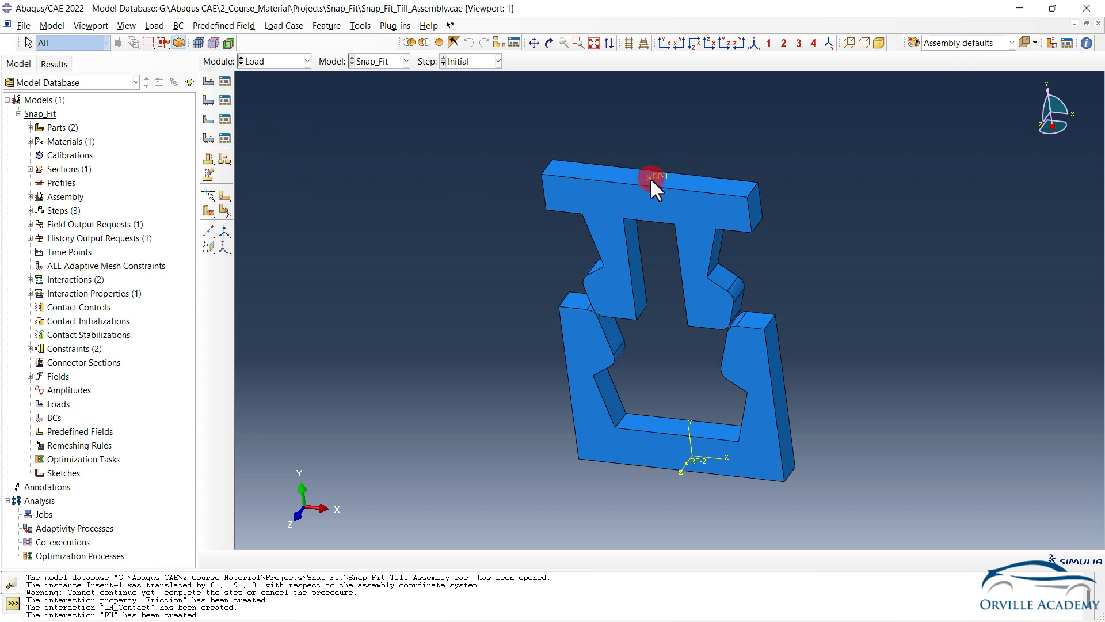
{"action": "left_click_drag", "start_coordinate": [652, 177], "coordinate": [644, 153], "text": "ctrl+alt"}
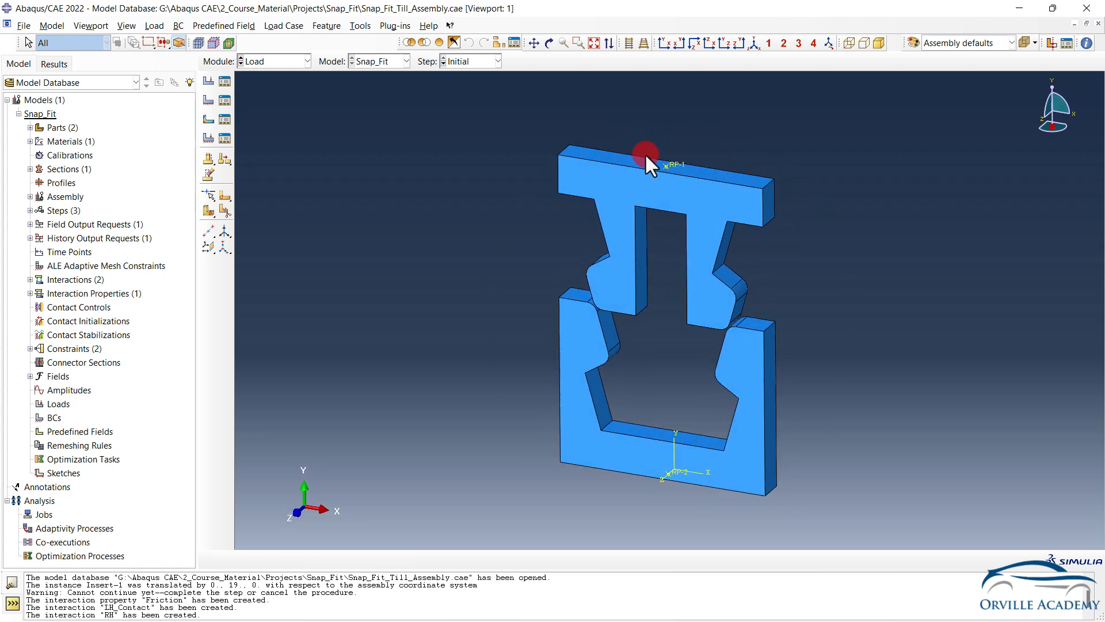
{"action": "left_click", "coordinate": [208, 100]}
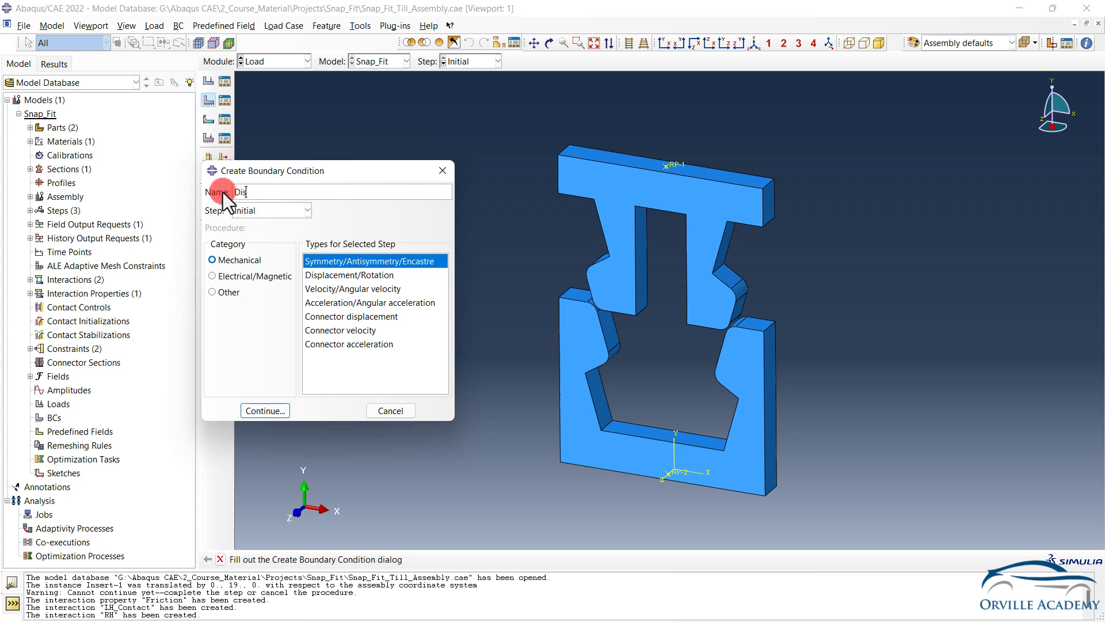
{"action": "type", "text": "Disp_19mm"}
{"action": "left_click", "coordinate": [253, 210]}
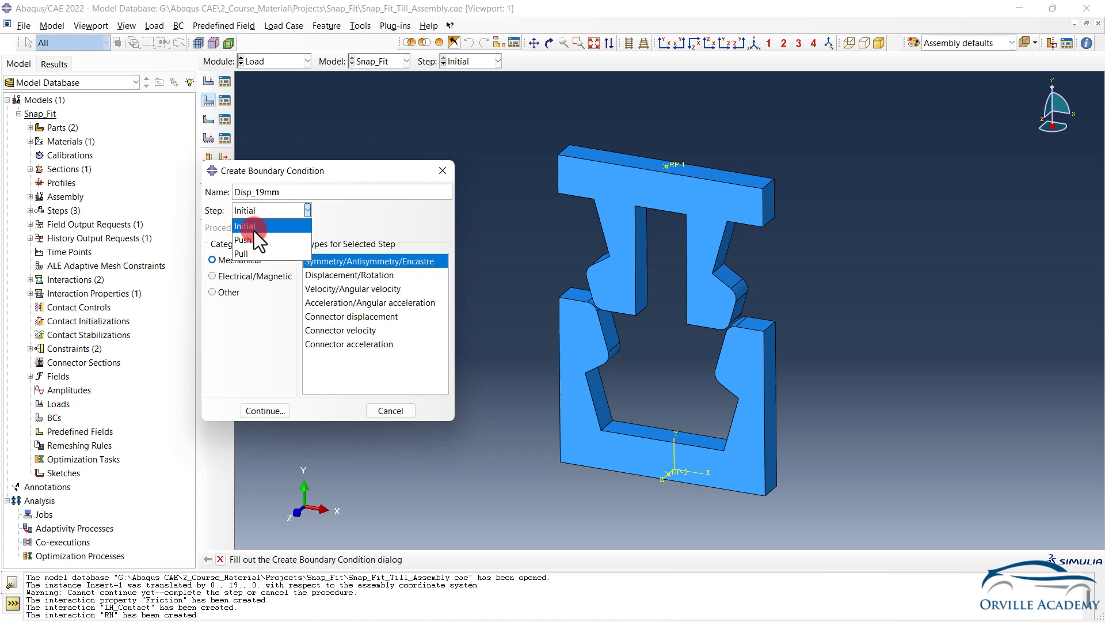
{"action": "left_click", "coordinate": [254, 240]}
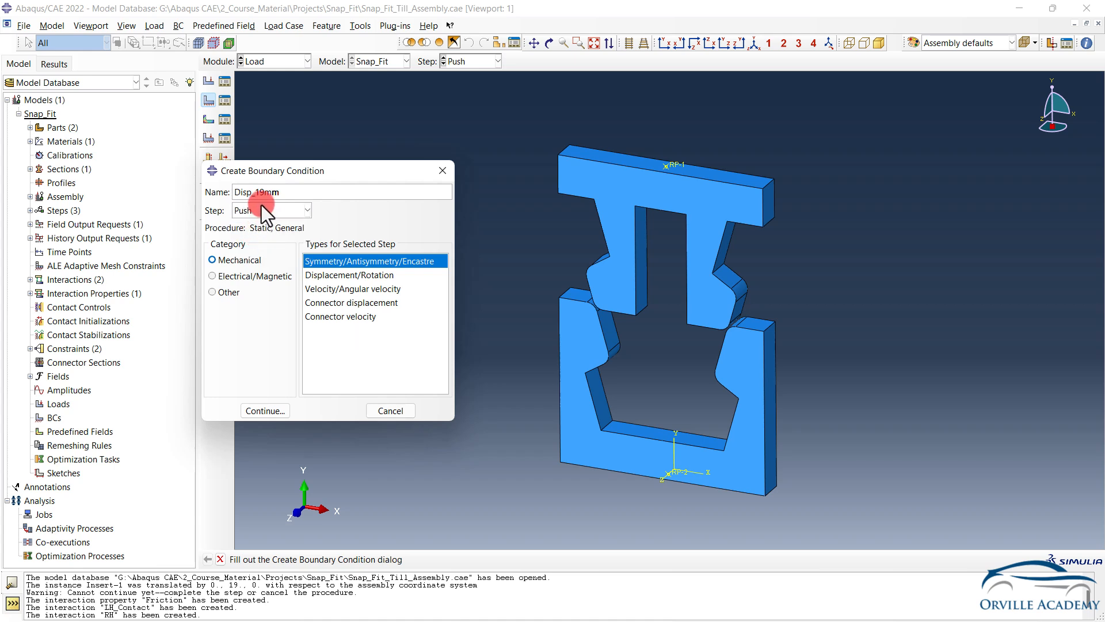
{"action": "left_click", "coordinate": [320, 276]}
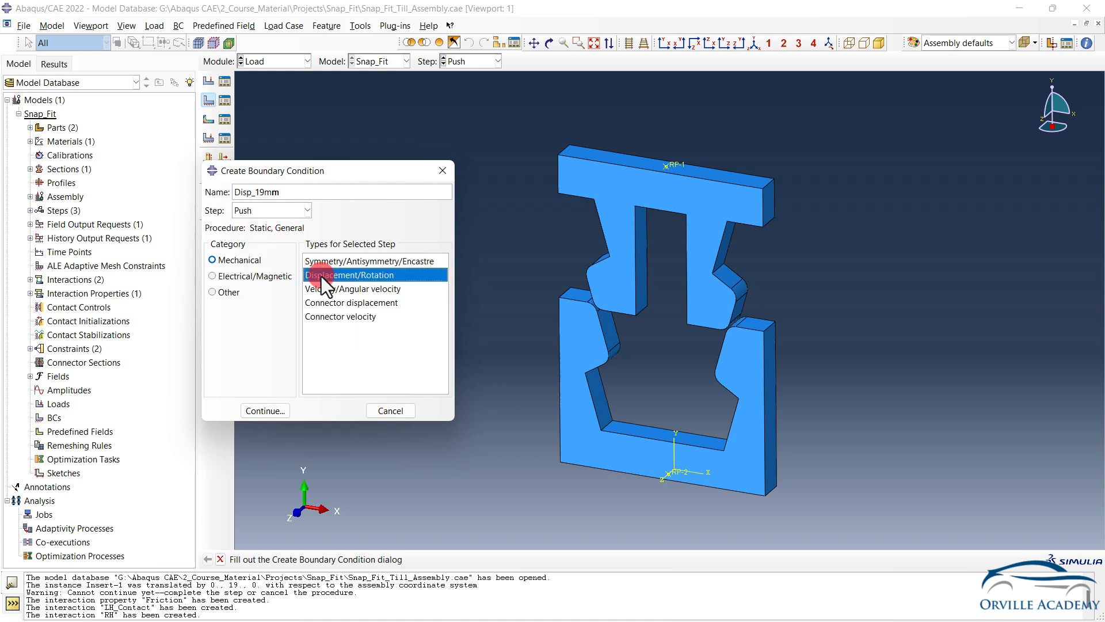
{"action": "left_click", "coordinate": [265, 410]}
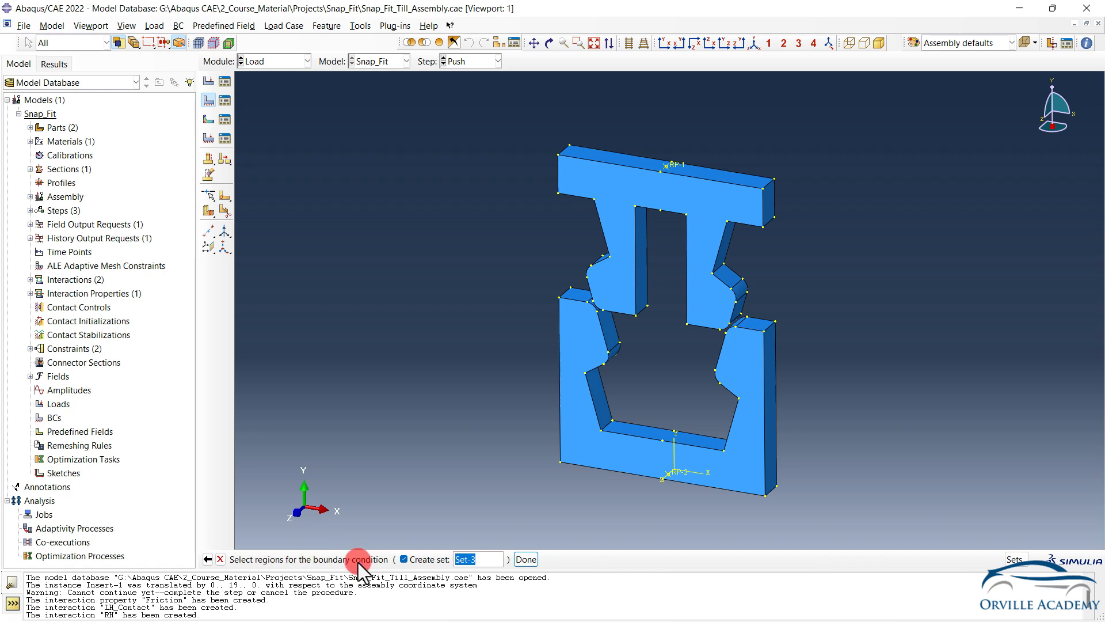
Step: Apply Disp_19mm to the existing Loading_Point set without creating a new set, with U2 set to -19
{"action": "left_click", "coordinate": [403, 559]}
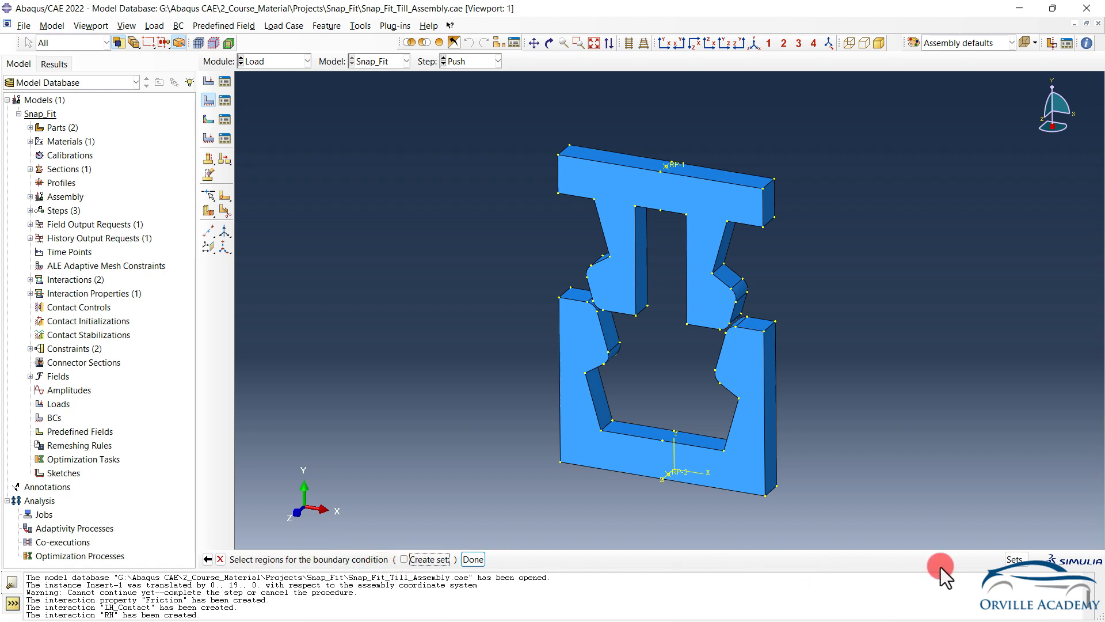
{"action": "left_click", "coordinate": [1014, 559]}
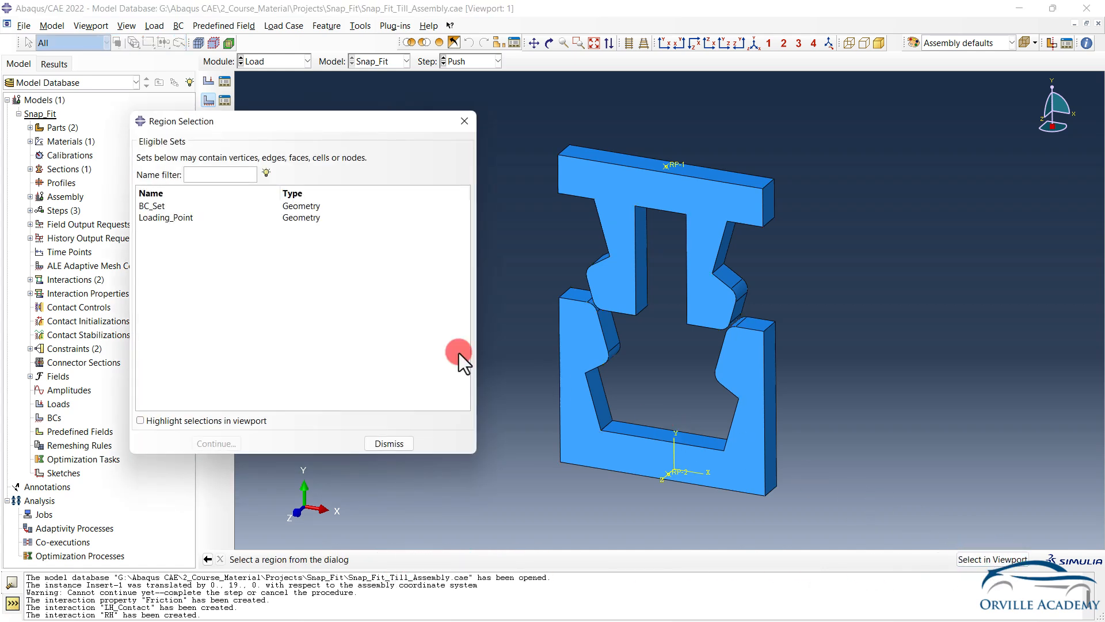
{"action": "left_click", "coordinate": [168, 217]}
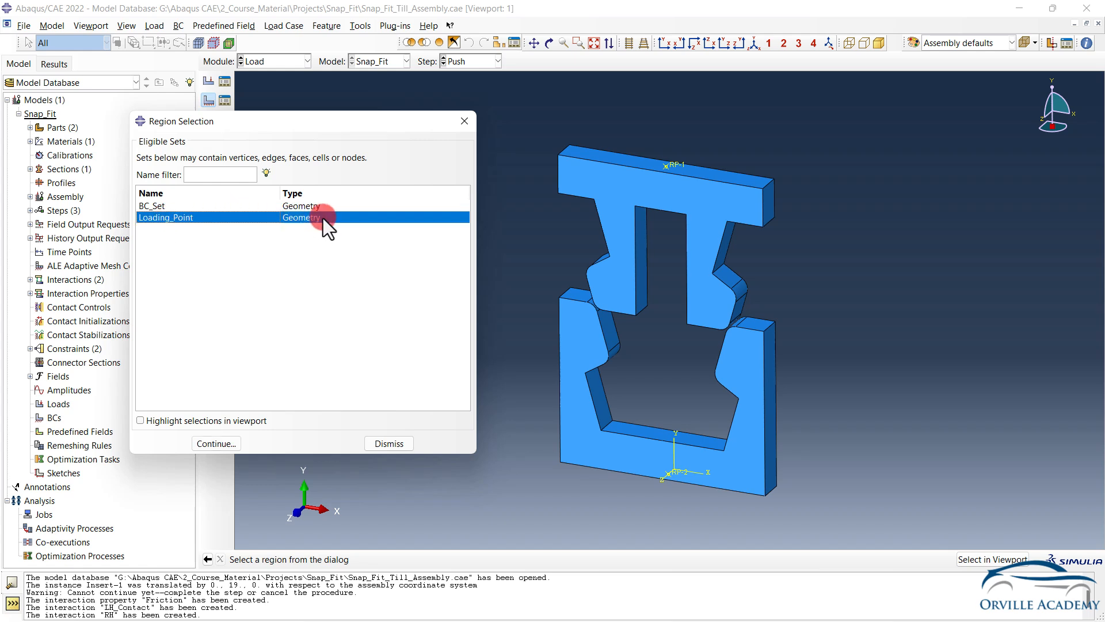
{"action": "left_click", "coordinate": [191, 418]}
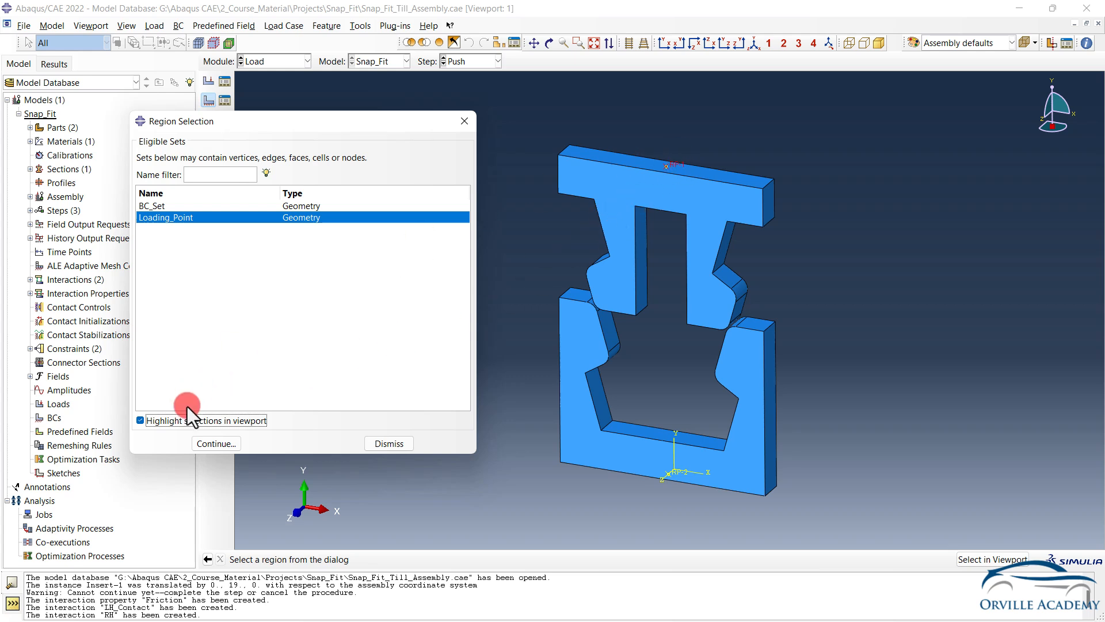
{"action": "left_click", "coordinate": [210, 443]}
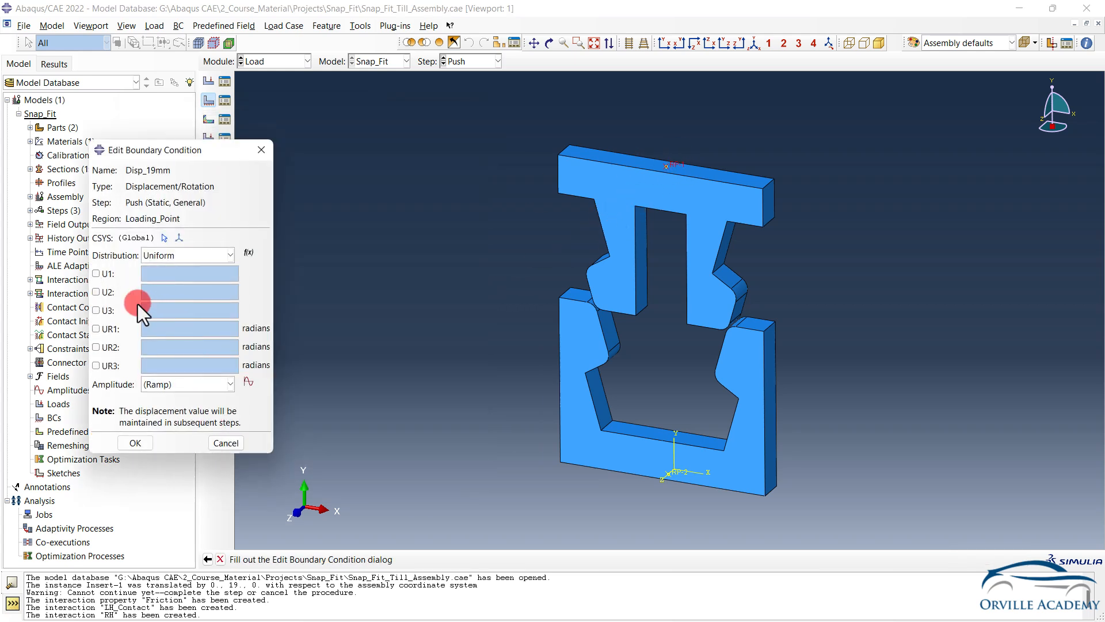
{"action": "left_click", "coordinate": [109, 294]}
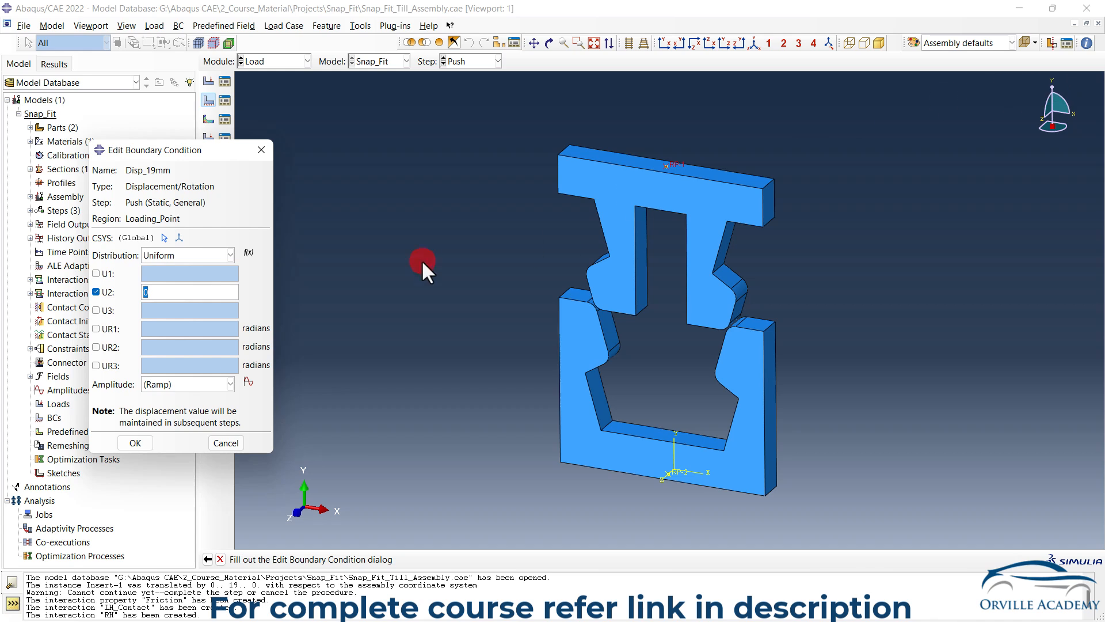
{"action": "type", "text": "-19"}
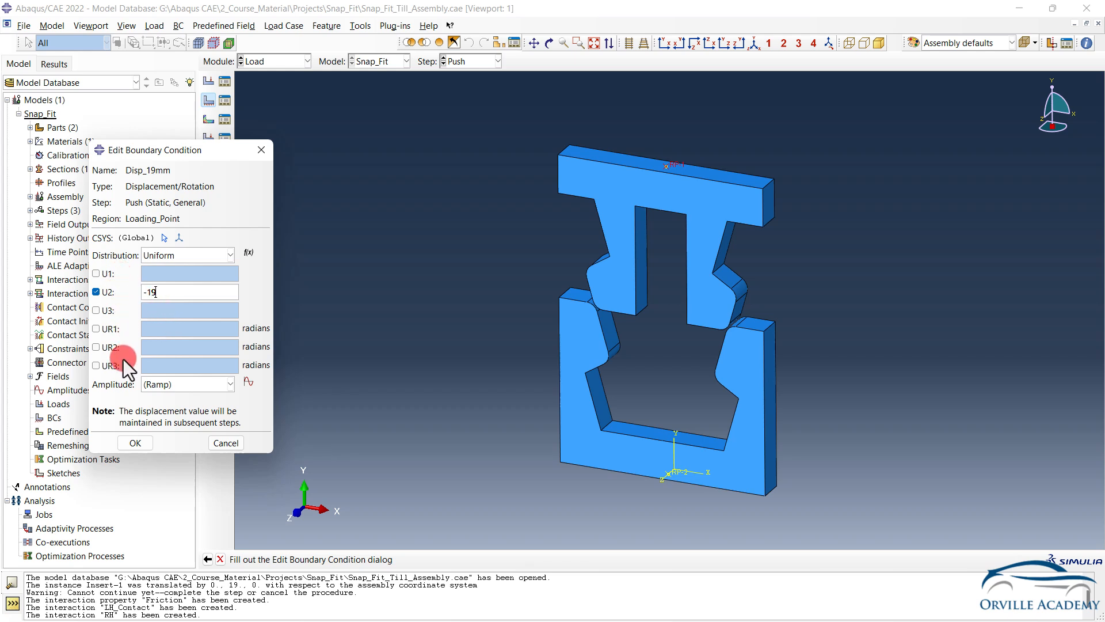
{"action": "left_click", "coordinate": [134, 441]}
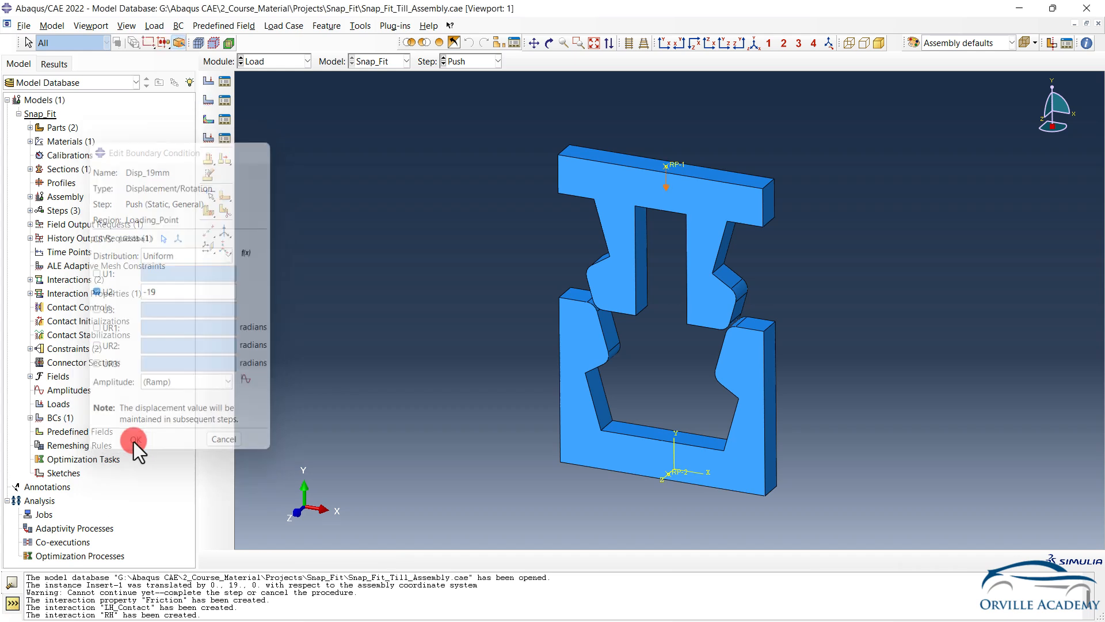
{"action": "left_click", "coordinate": [209, 99]}
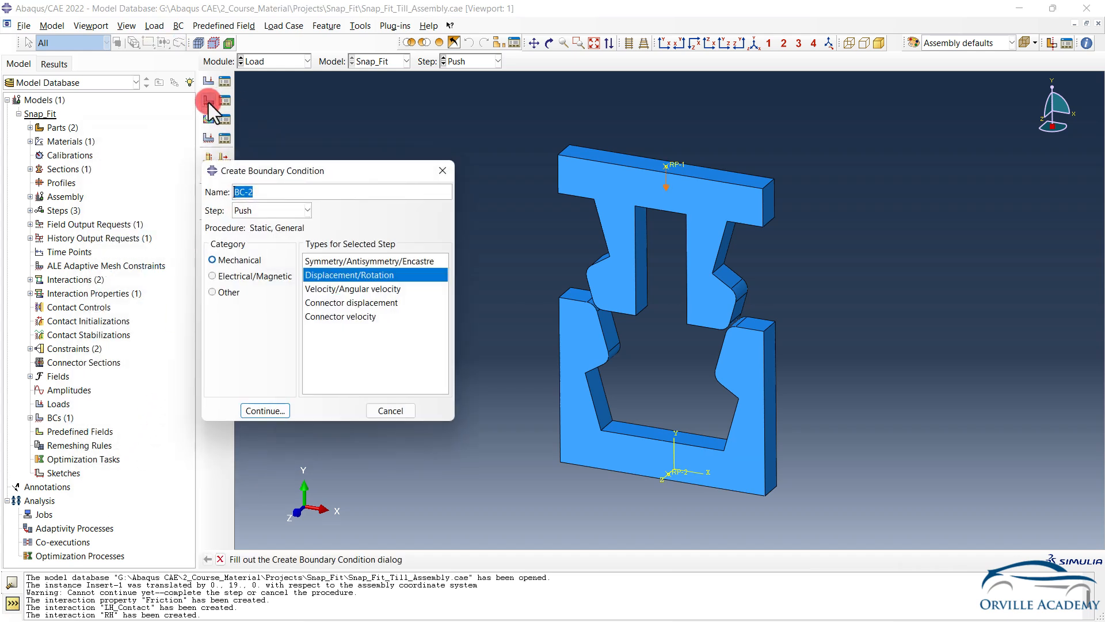
{"action": "left_click", "coordinate": [254, 210]}
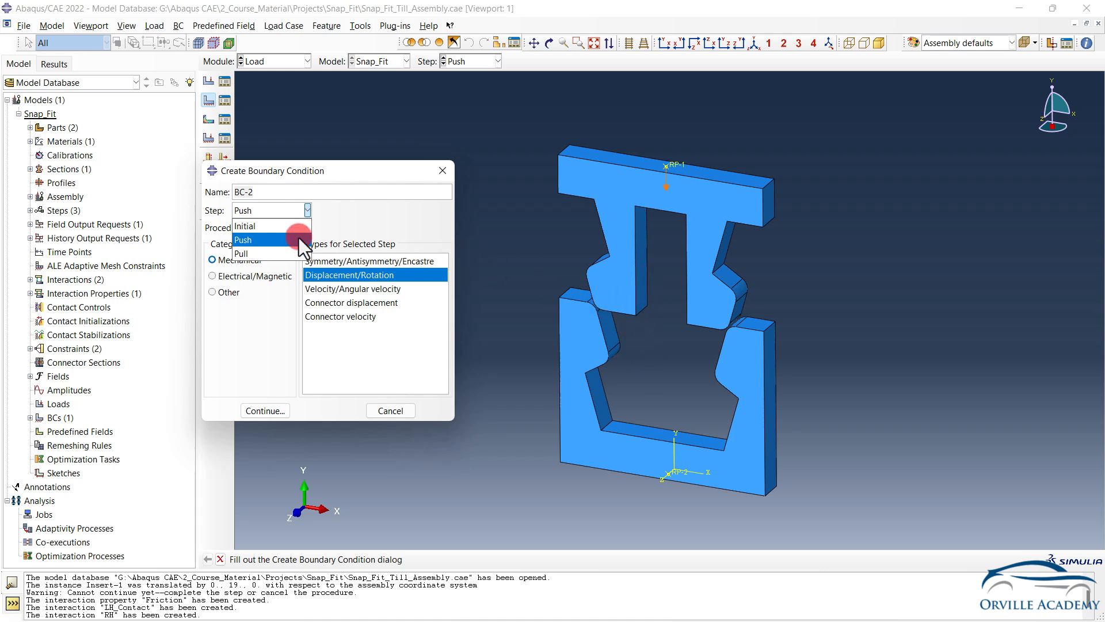
{"action": "left_click", "coordinate": [237, 253]}
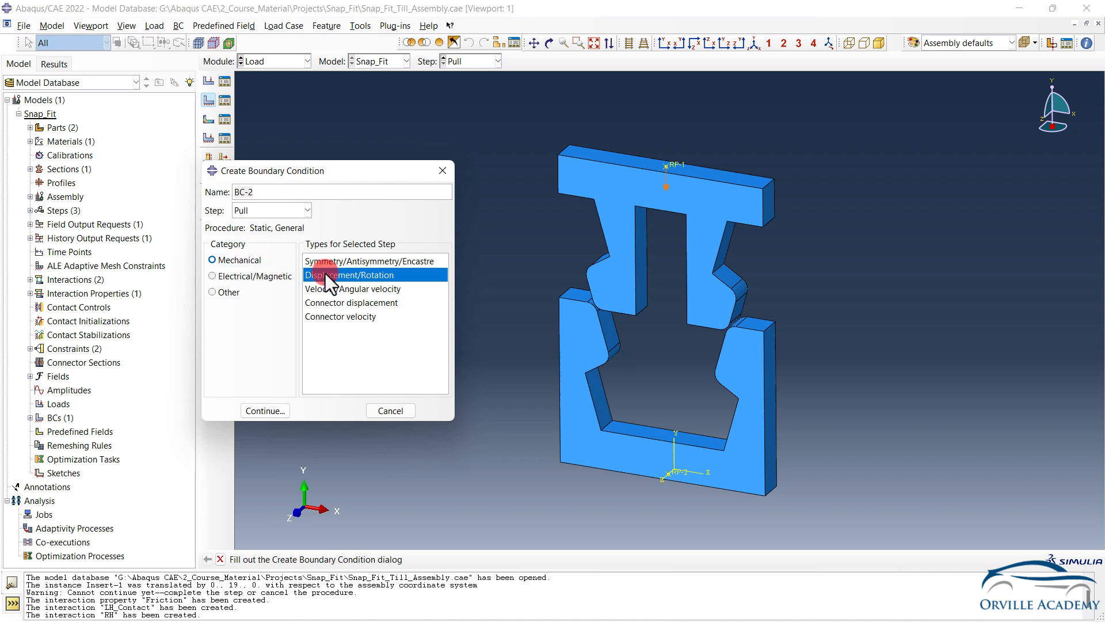
{"action": "left_click", "coordinate": [264, 409]}
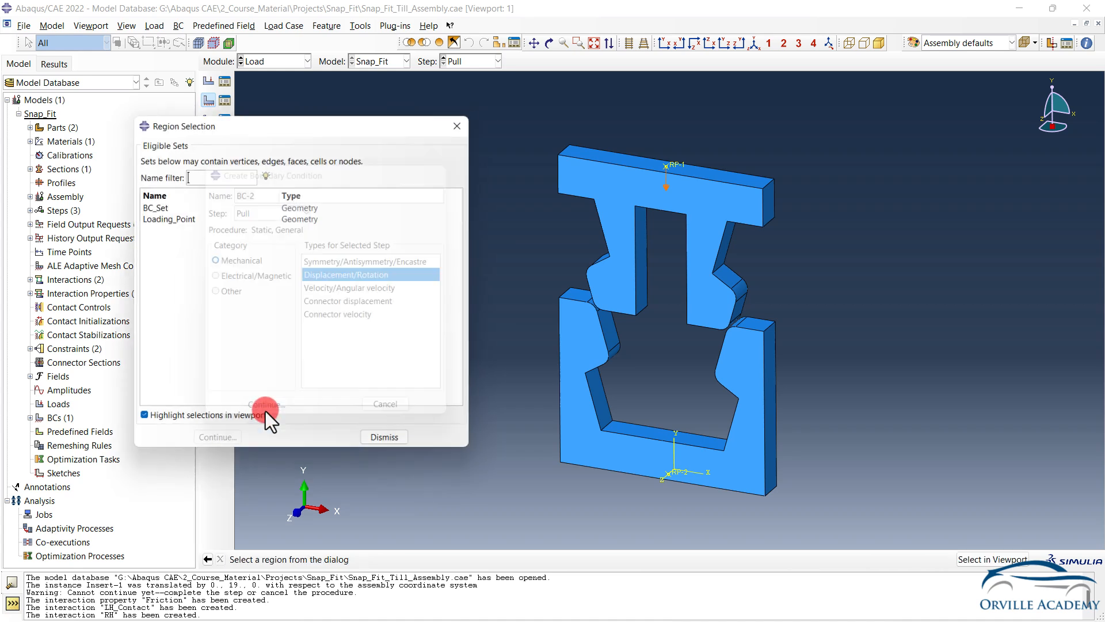
{"action": "left_click", "coordinate": [174, 218]}
{"action": "left_click", "coordinate": [217, 443]}
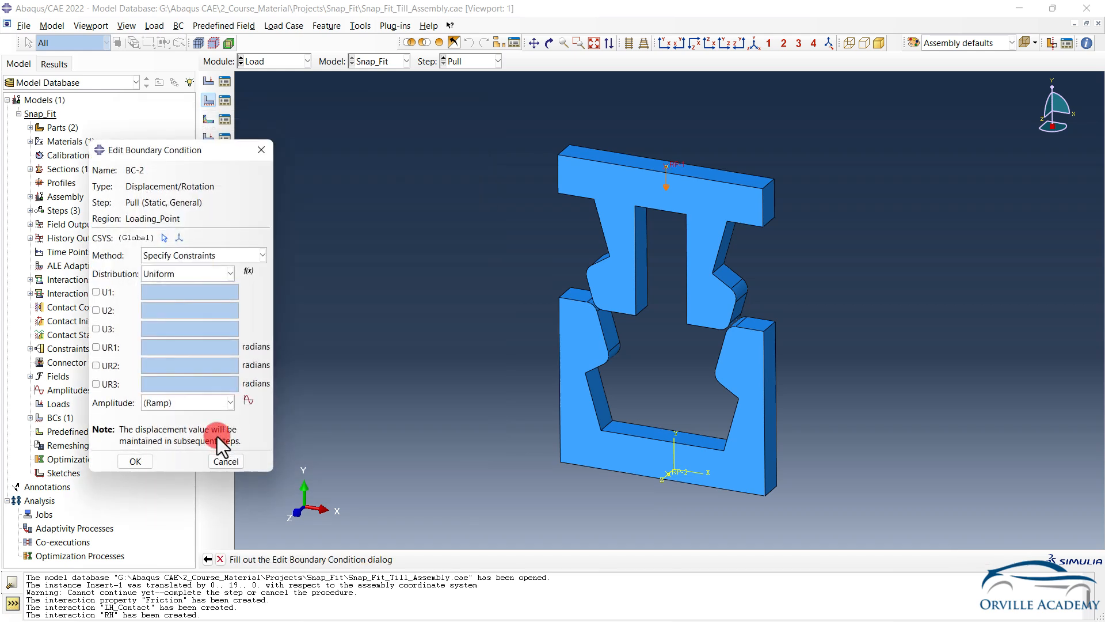
{"action": "left_click", "coordinate": [108, 309]}
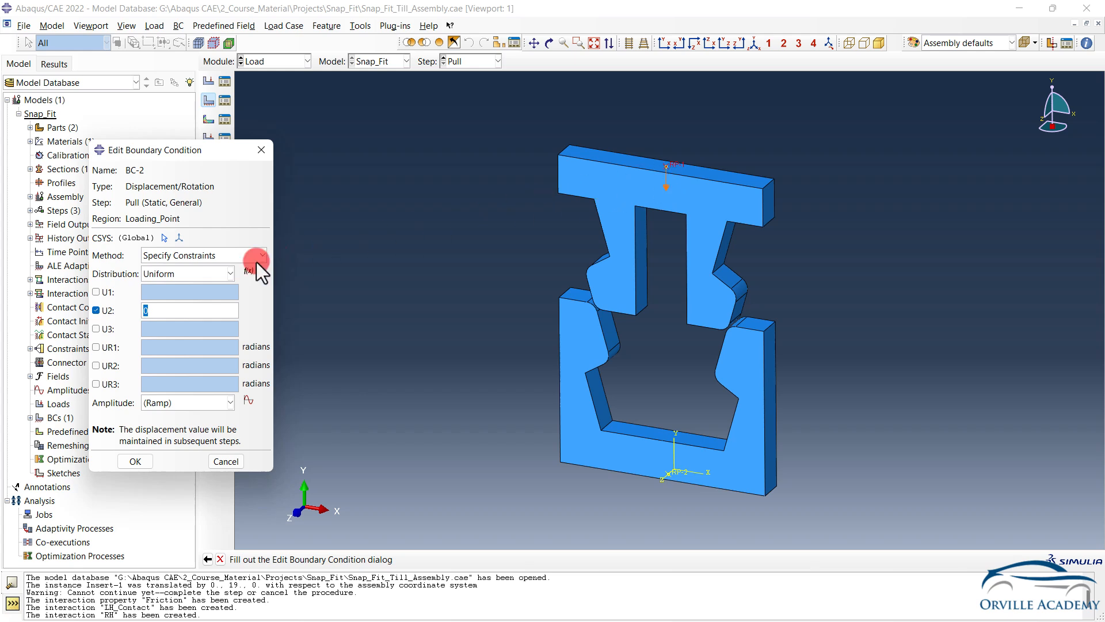
{"action": "left_click", "coordinate": [215, 462]}
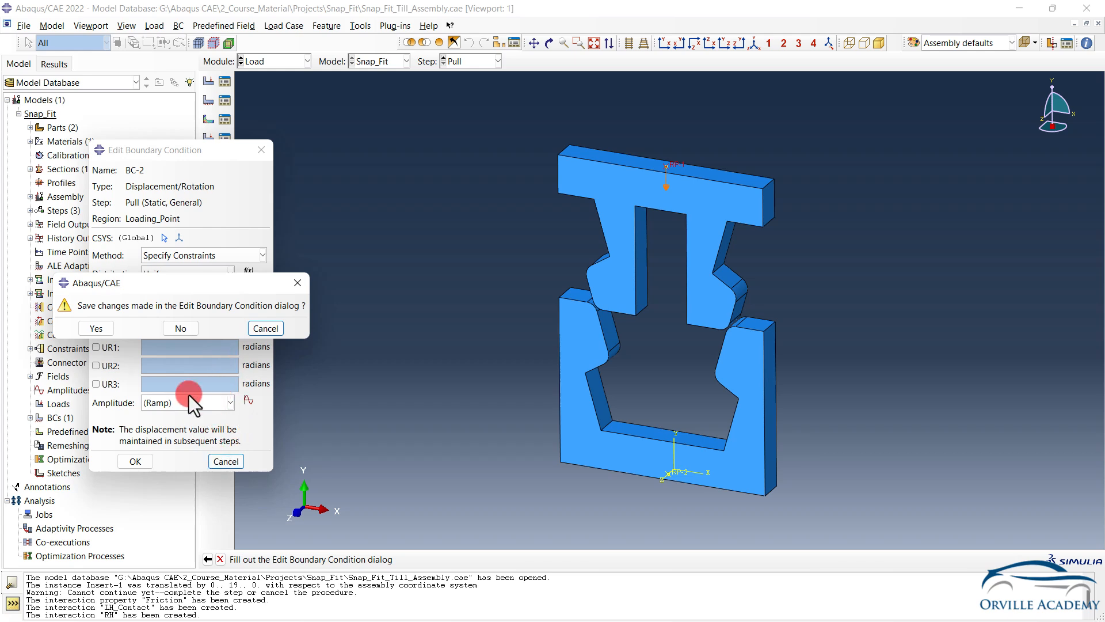
{"action": "left_click", "coordinate": [181, 329]}
Step: Set U2 of boundary condition Disp_19mm to 0 in the Pull step
{"action": "left_click", "coordinate": [224, 97]}
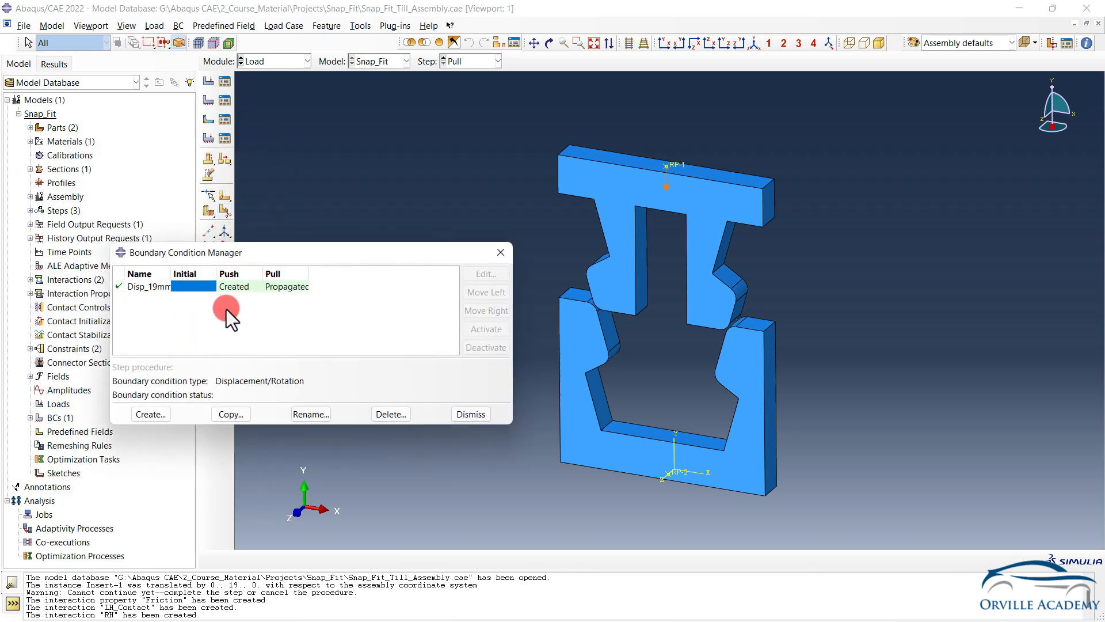
{"action": "left_click", "coordinate": [144, 289]}
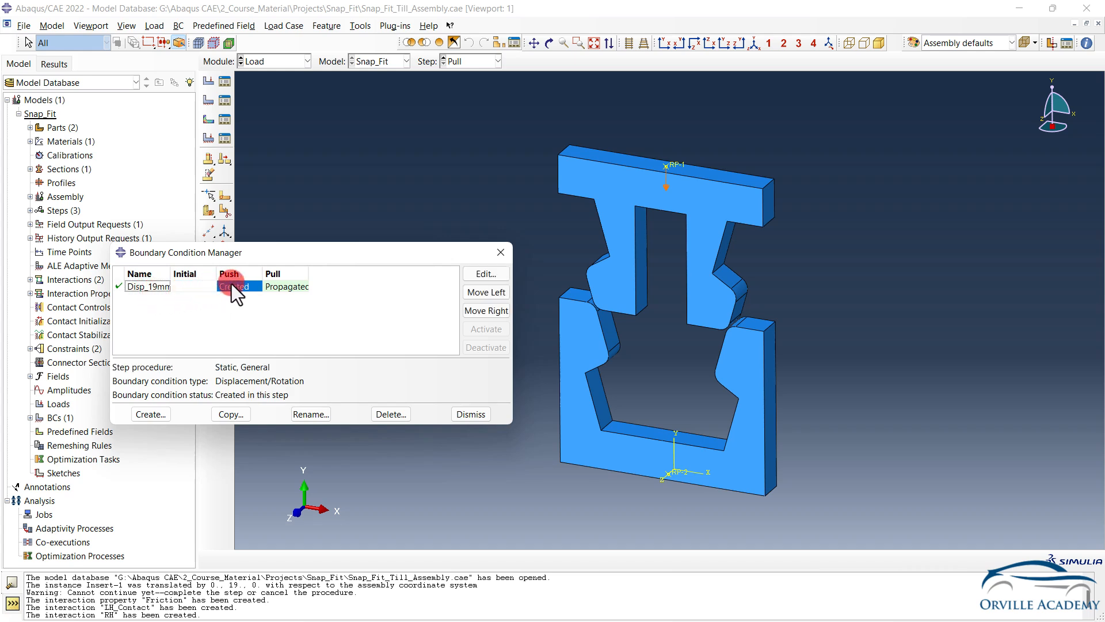
{"action": "left_click", "coordinate": [282, 287]}
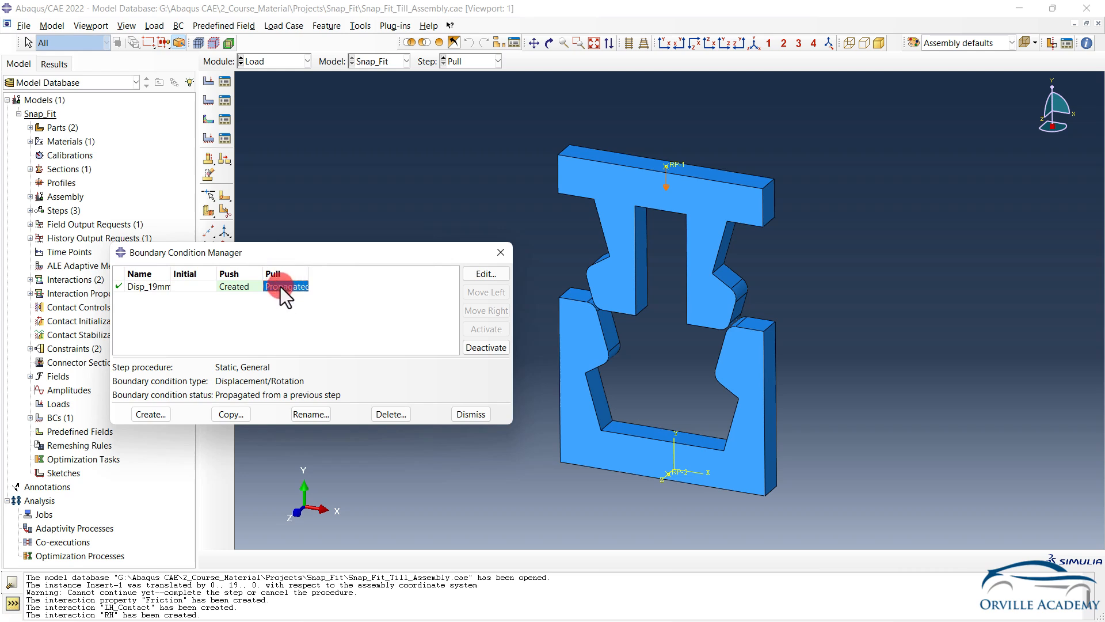
{"action": "left_click", "coordinate": [485, 274]}
{"action": "left_click_drag", "start_coordinate": [227, 305], "coordinate": [133, 311]}
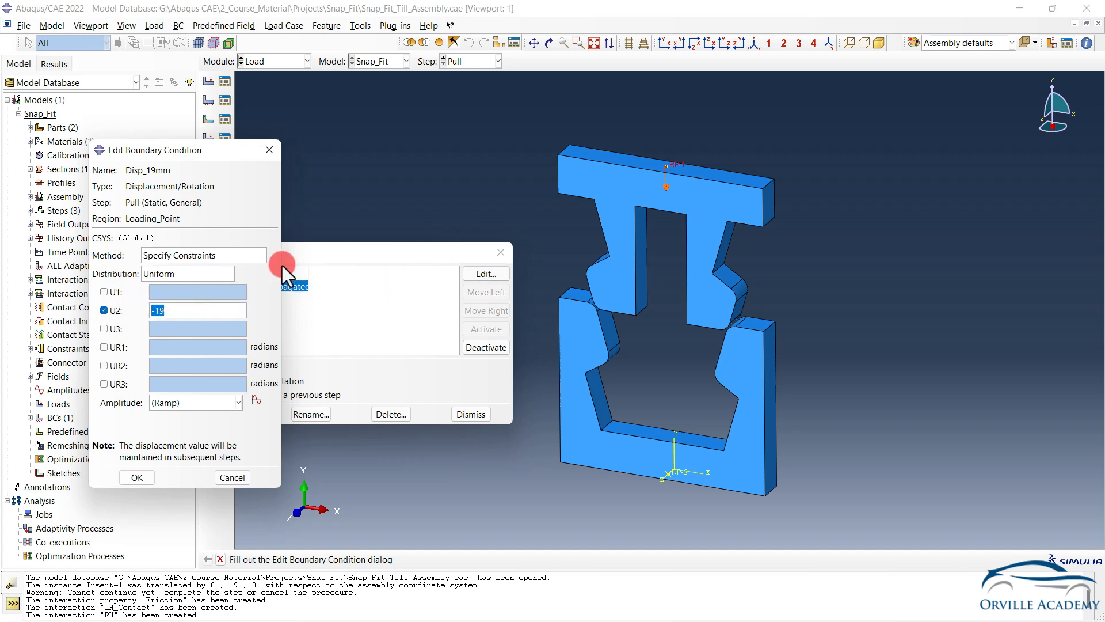
{"action": "type", "text": "0"}
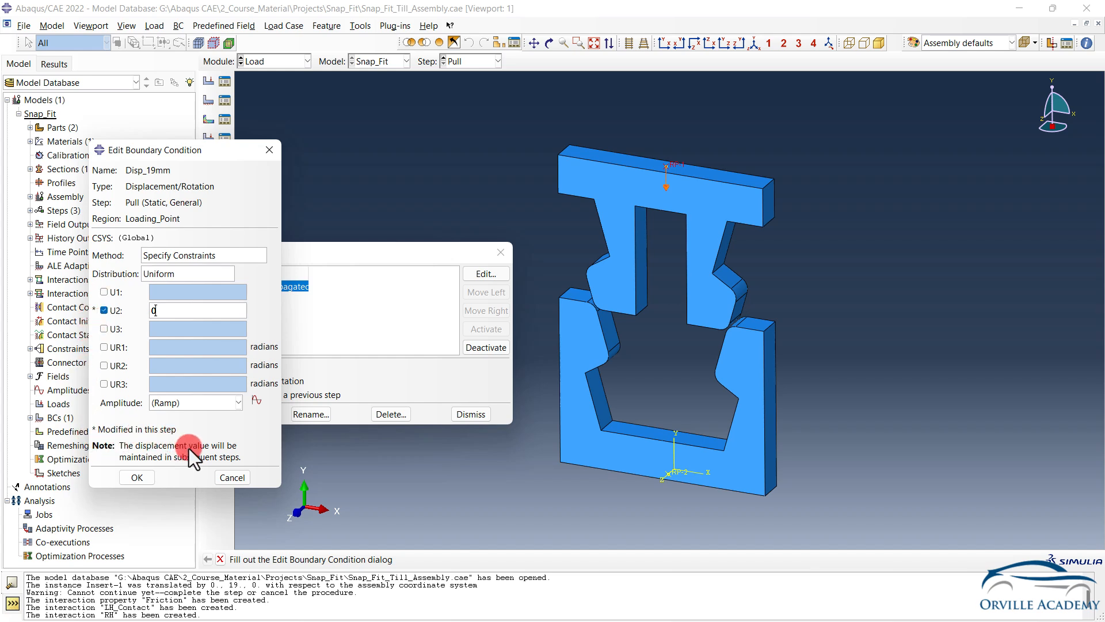
{"action": "left_click", "coordinate": [143, 476]}
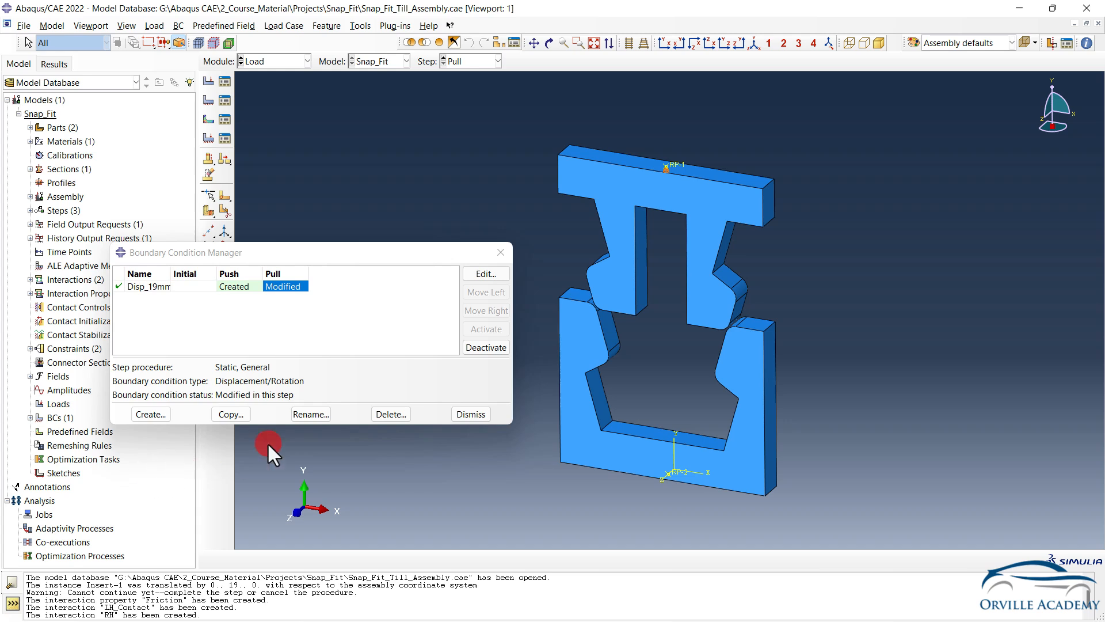
{"action": "left_click", "coordinate": [498, 253]}
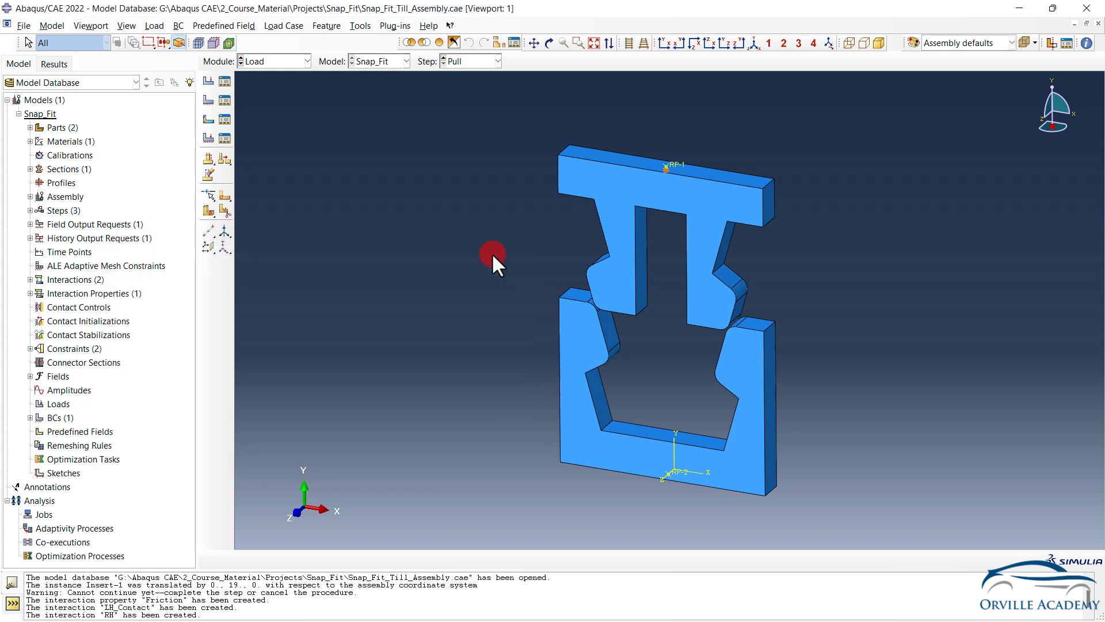
Step: Start a Symmetry/Antisymmetry/Encastre boundary condition named Fixed_Face in the Initial step
{"action": "left_click", "coordinate": [210, 101]}
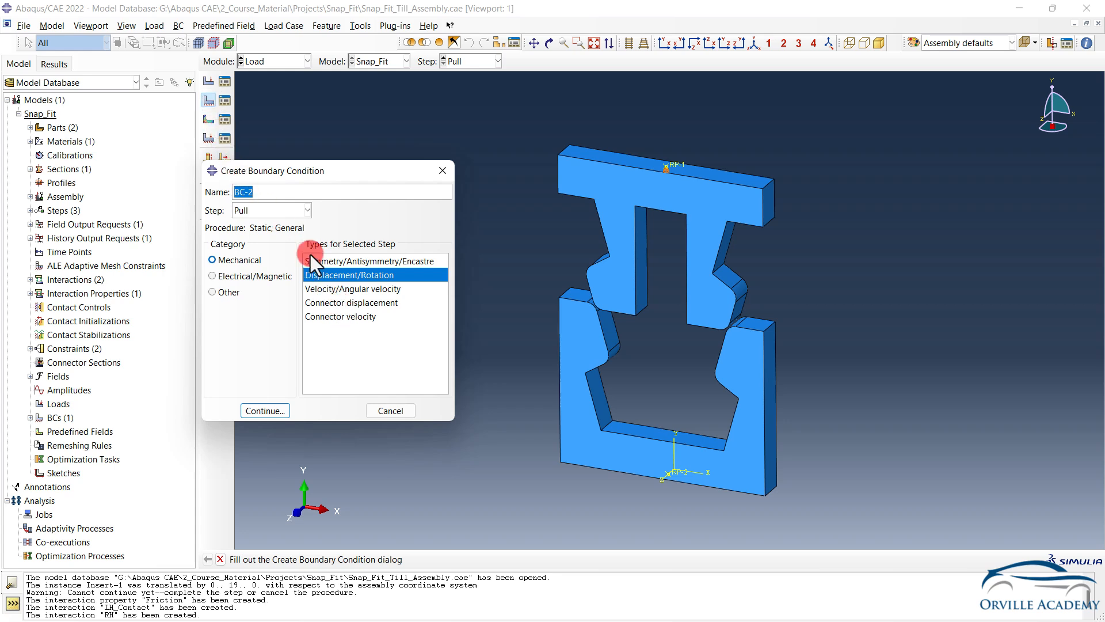
{"action": "left_click", "coordinate": [254, 211]}
{"action": "left_click", "coordinate": [250, 221]}
{"action": "left_click_drag", "start_coordinate": [263, 195], "coordinate": [194, 196]}
{"action": "type", "text": "Fixe"}
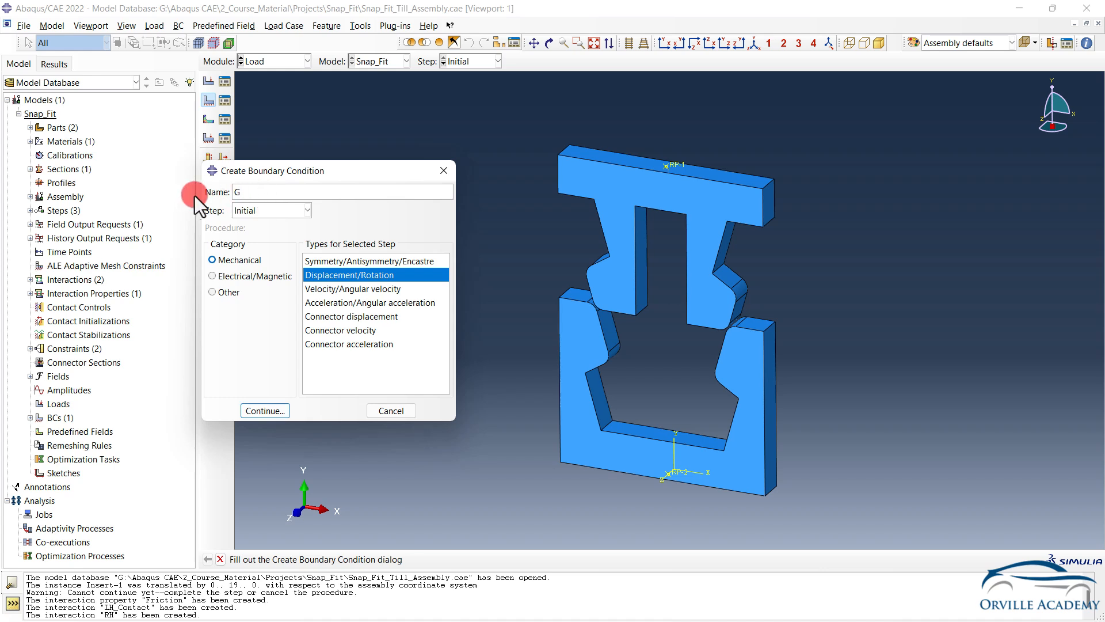
{"action": "type", "text": "d_f"}
{"action": "key", "text": "BackSpace"}
{"action": "type", "text": "Face"}
{"action": "left_click", "coordinate": [392, 261]}
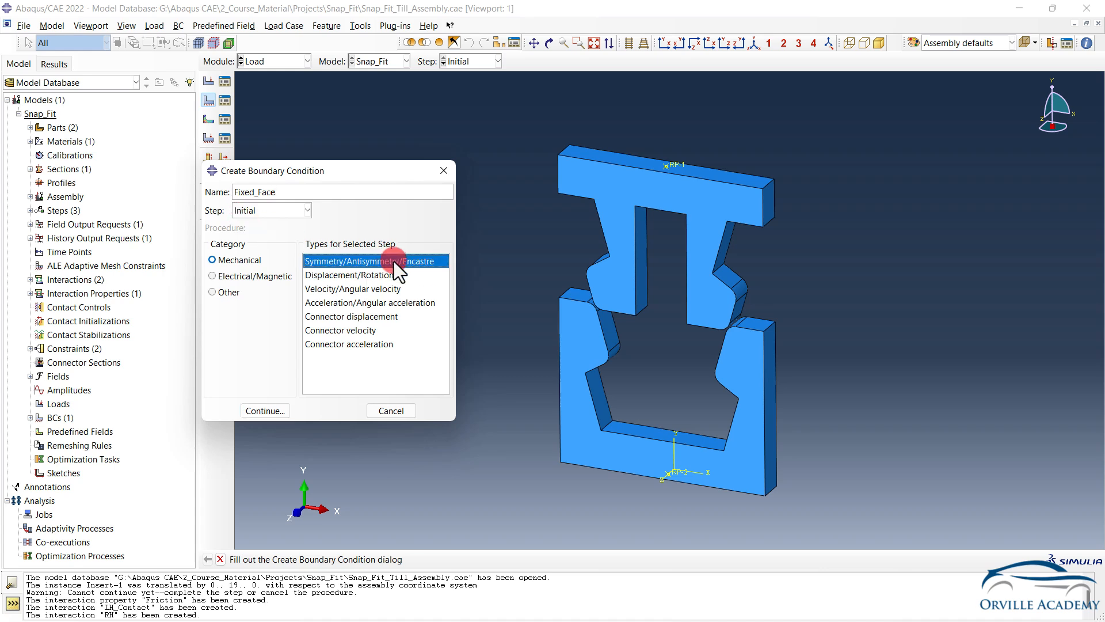
{"action": "left_click", "coordinate": [260, 409]}
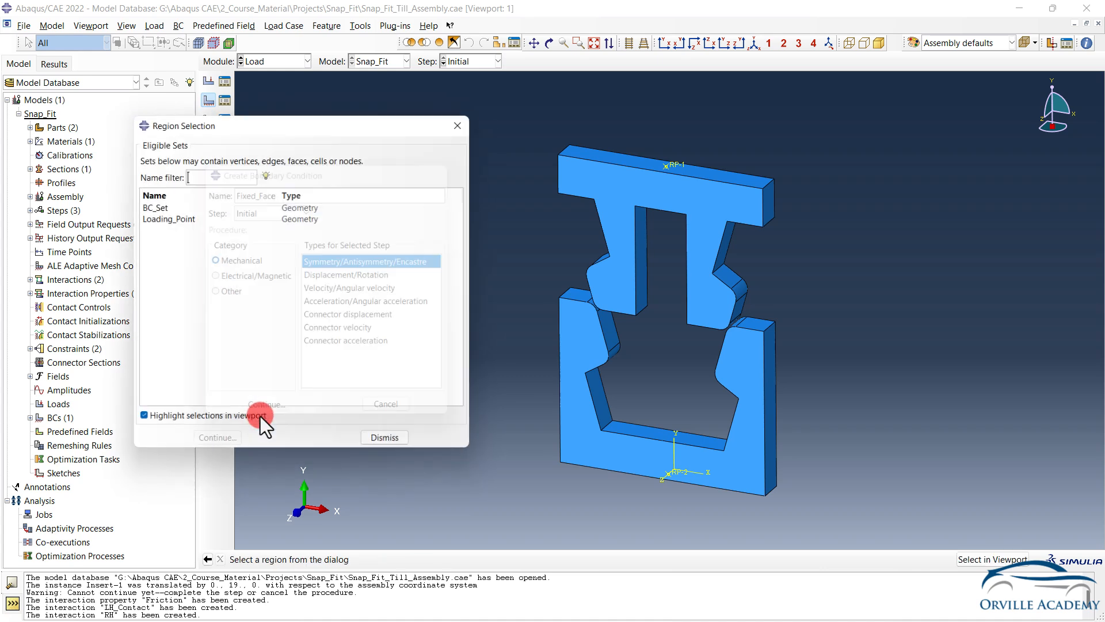
Step: Apply Fixed_Face to the BC_Set set as ENCASTRE and review its propagation through the steps
{"action": "left_click", "coordinate": [151, 208]}
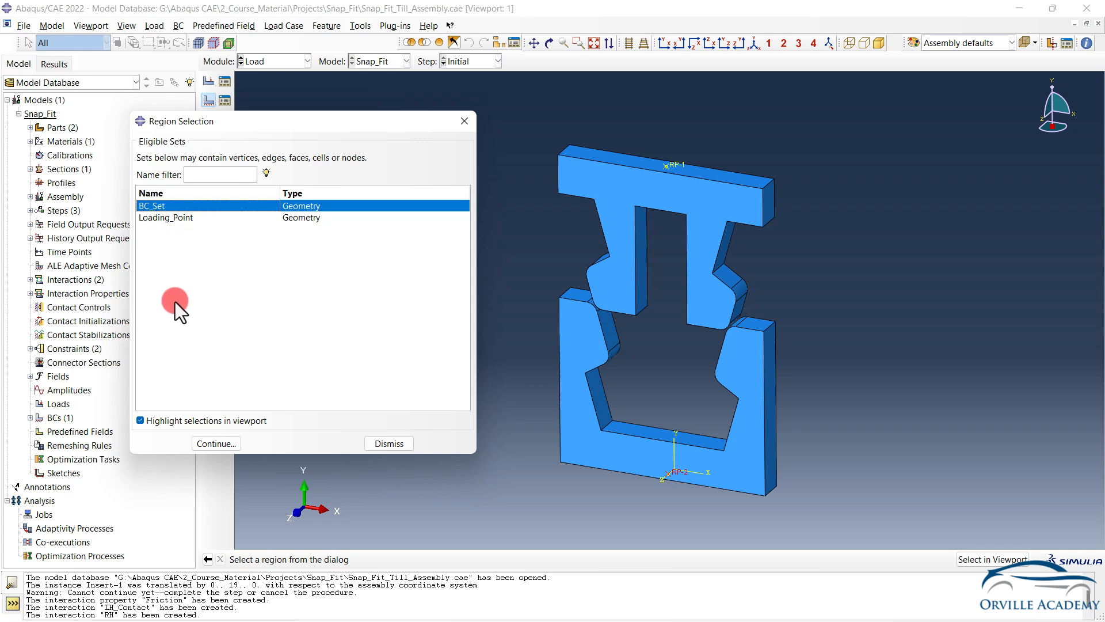
{"action": "left_click", "coordinate": [213, 442]}
{"action": "left_click", "coordinate": [138, 309]}
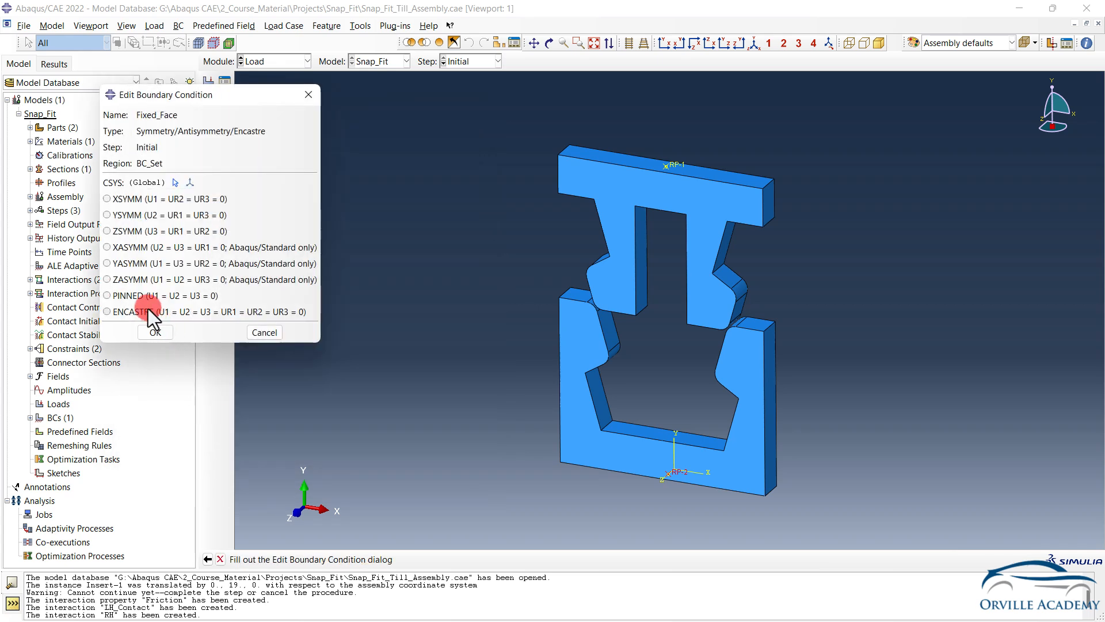
{"action": "left_click", "coordinate": [141, 330]}
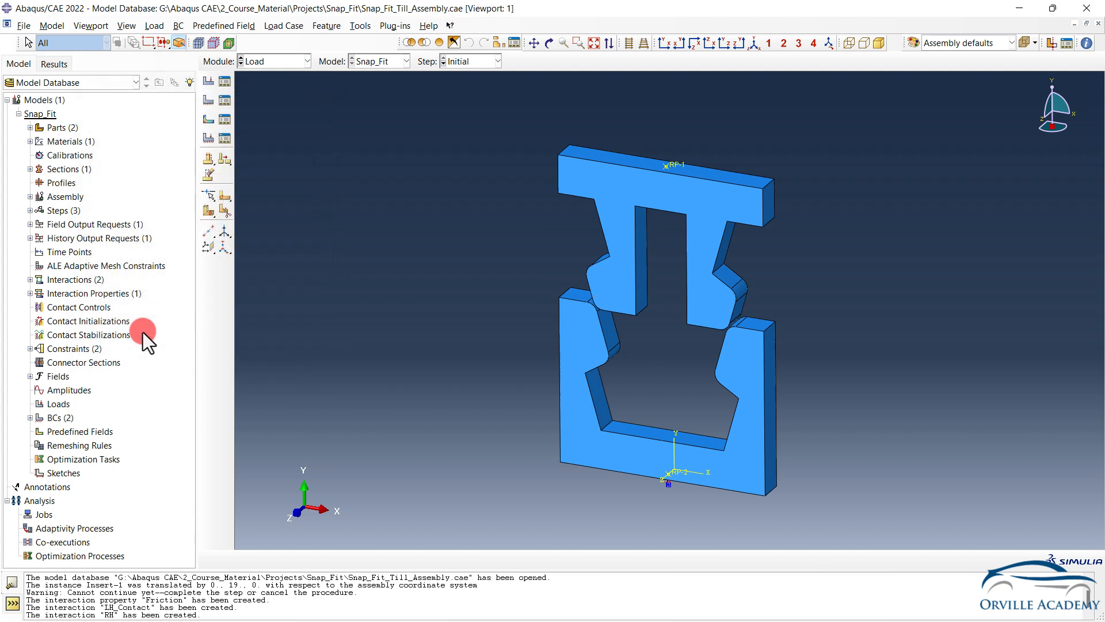
{"action": "left_click", "coordinate": [224, 102]}
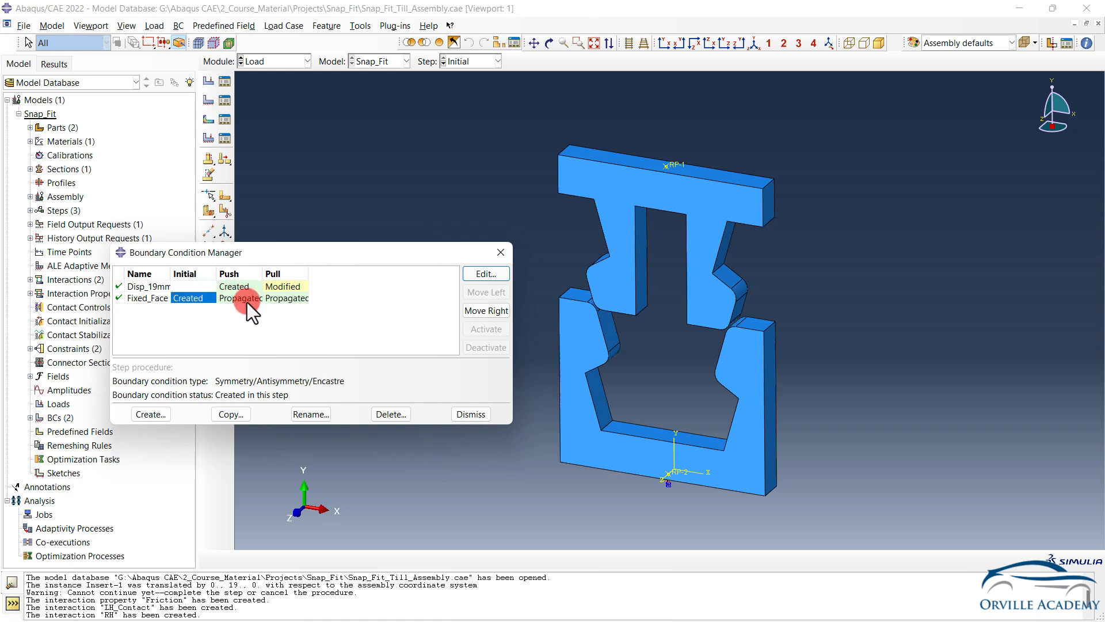
{"action": "left_click", "coordinate": [500, 251]}
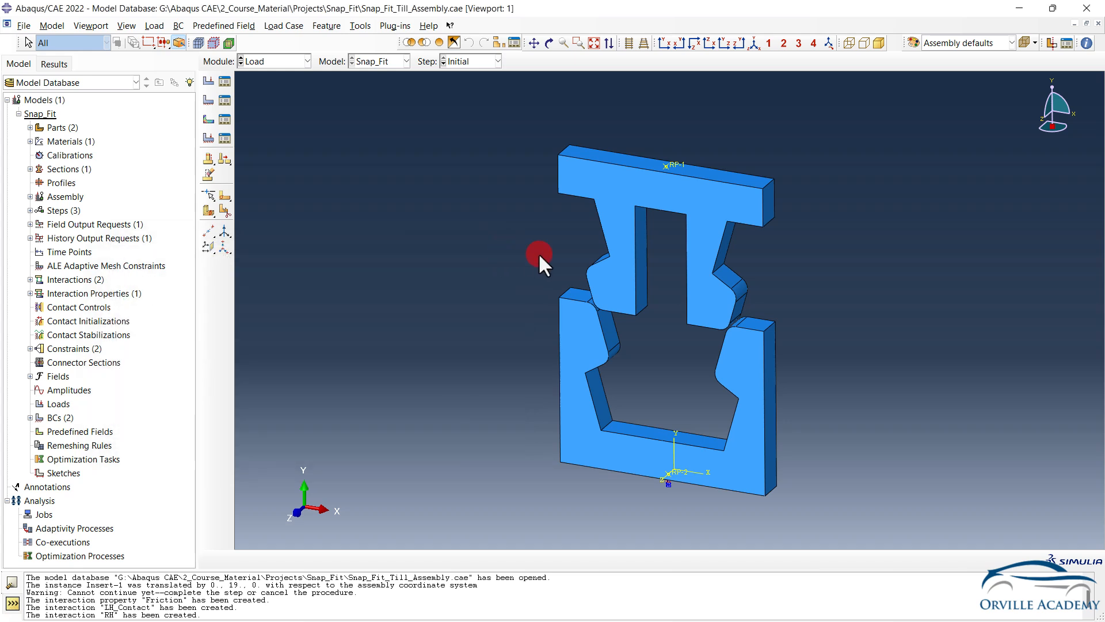
Step: Switch to the Mesh module and assign the Buckle part C3D8 elements by disabling reduced integration
{"action": "left_click", "coordinate": [286, 60]}
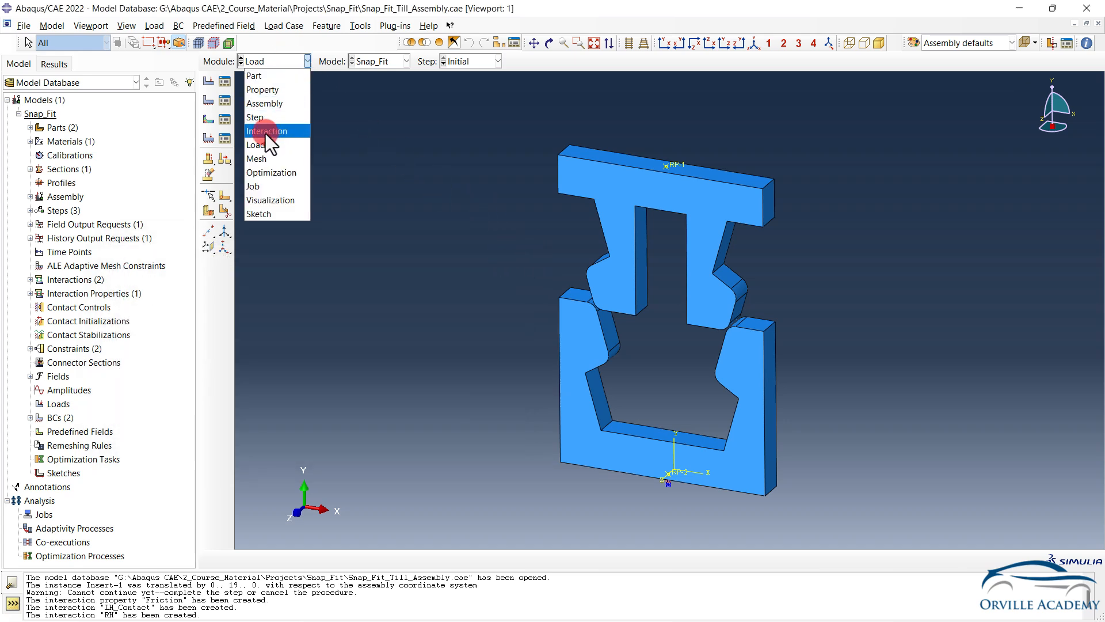
{"action": "left_click", "coordinate": [262, 161]}
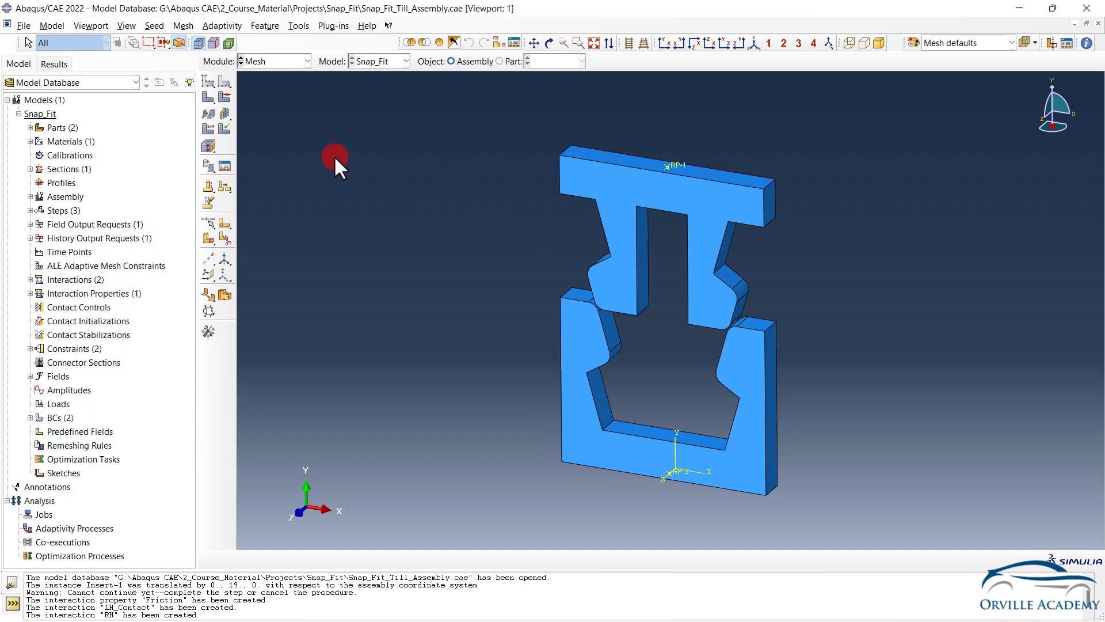
{"action": "left_click", "coordinate": [500, 61]}
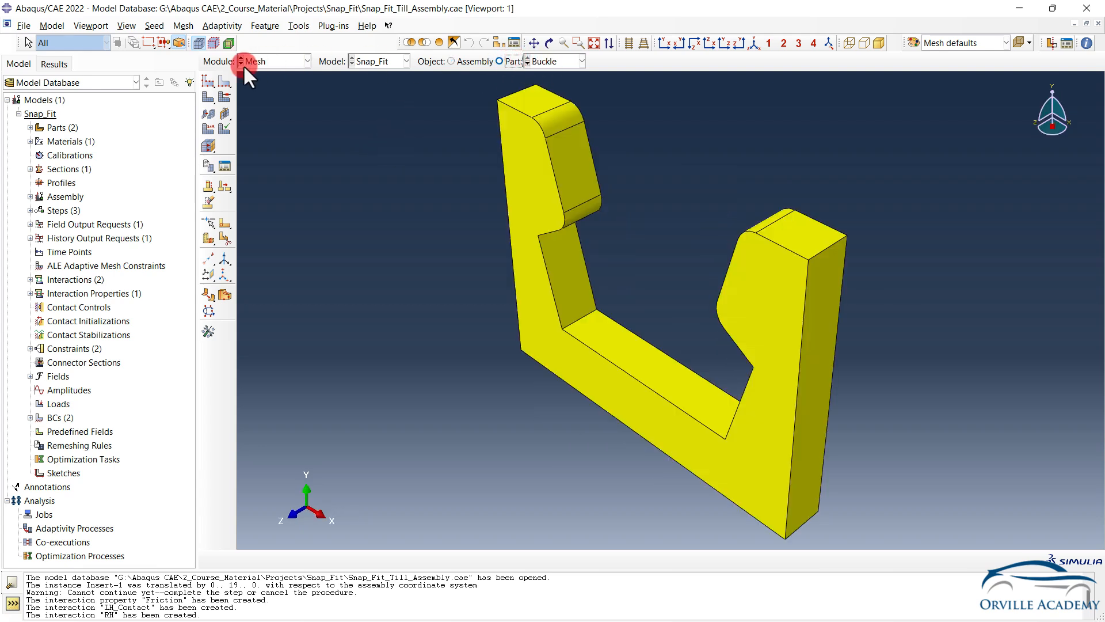
{"action": "left_click", "coordinate": [207, 130]}
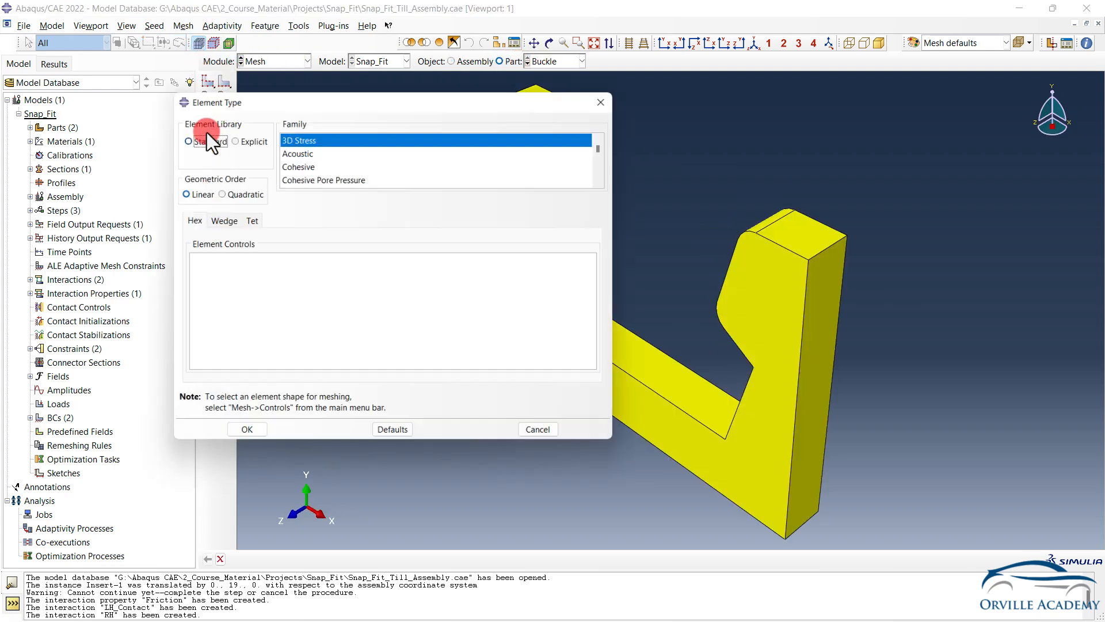
{"action": "left_click", "coordinate": [274, 225]}
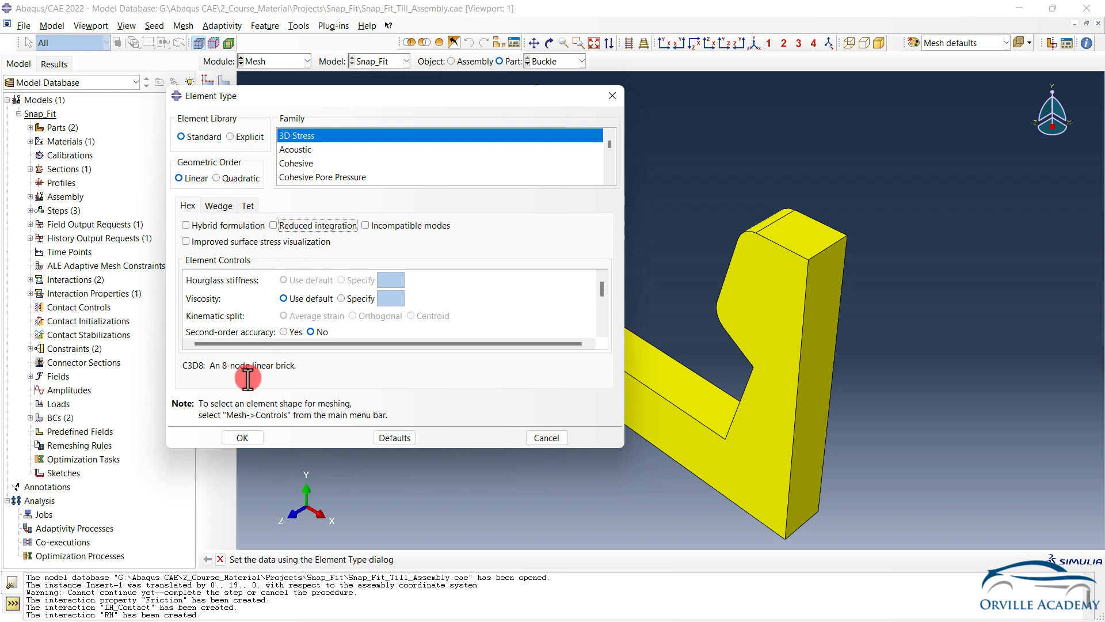
{"action": "left_click", "coordinate": [237, 436]}
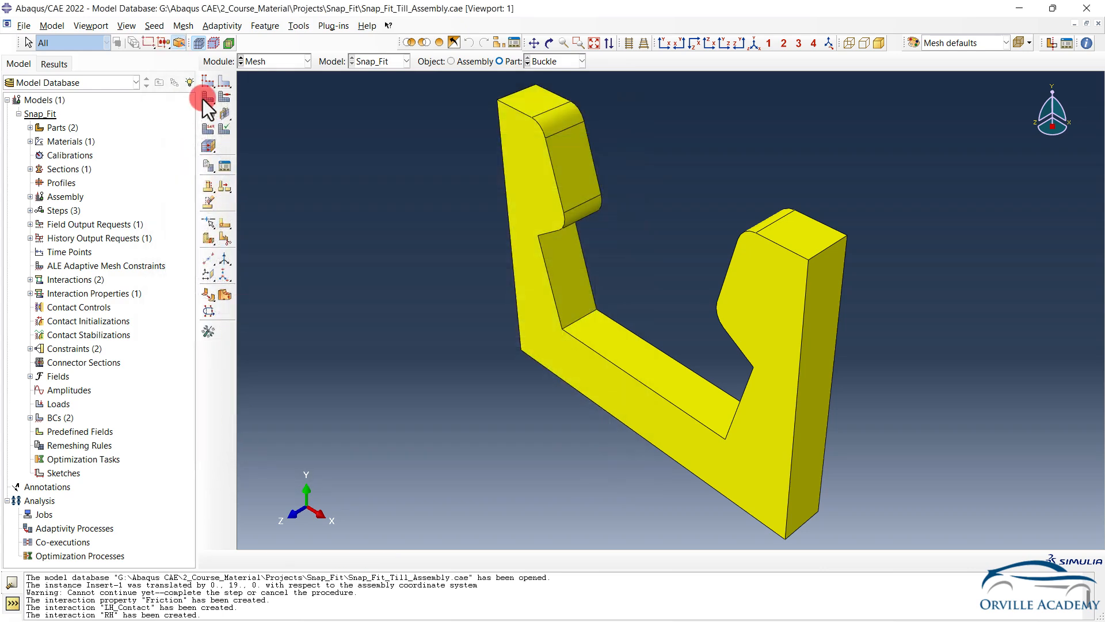
Step: Seed the Buckle part with an approximate global size of 1 and mesh it
{"action": "left_click", "coordinate": [206, 82]}
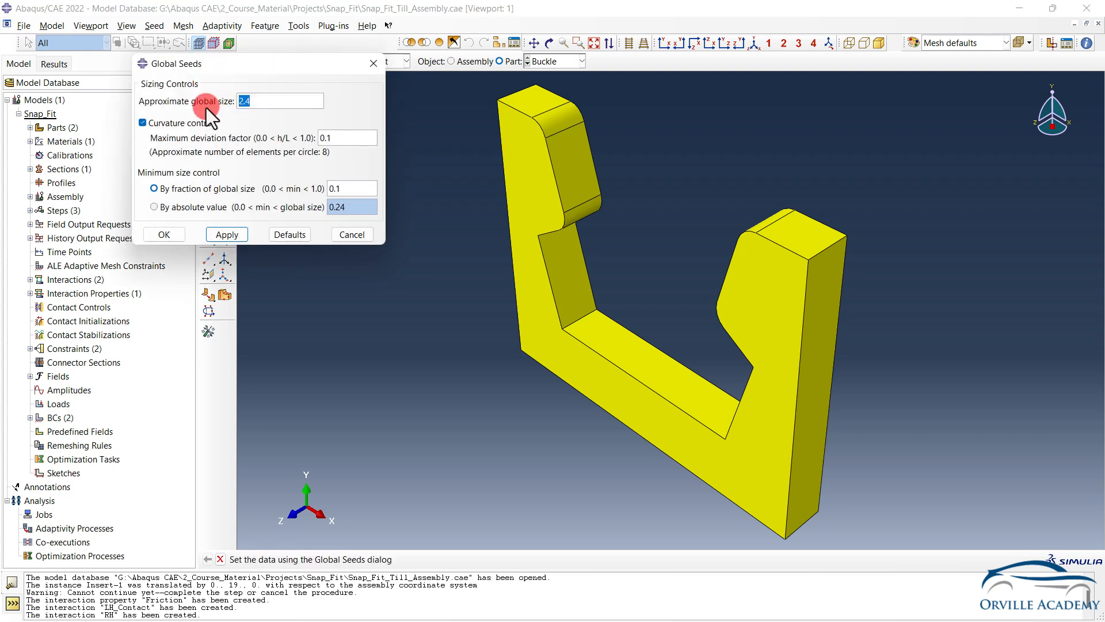
{"action": "type", "text": "1"}
{"action": "left_click", "coordinate": [230, 235]}
{"action": "left_click", "coordinate": [168, 235]}
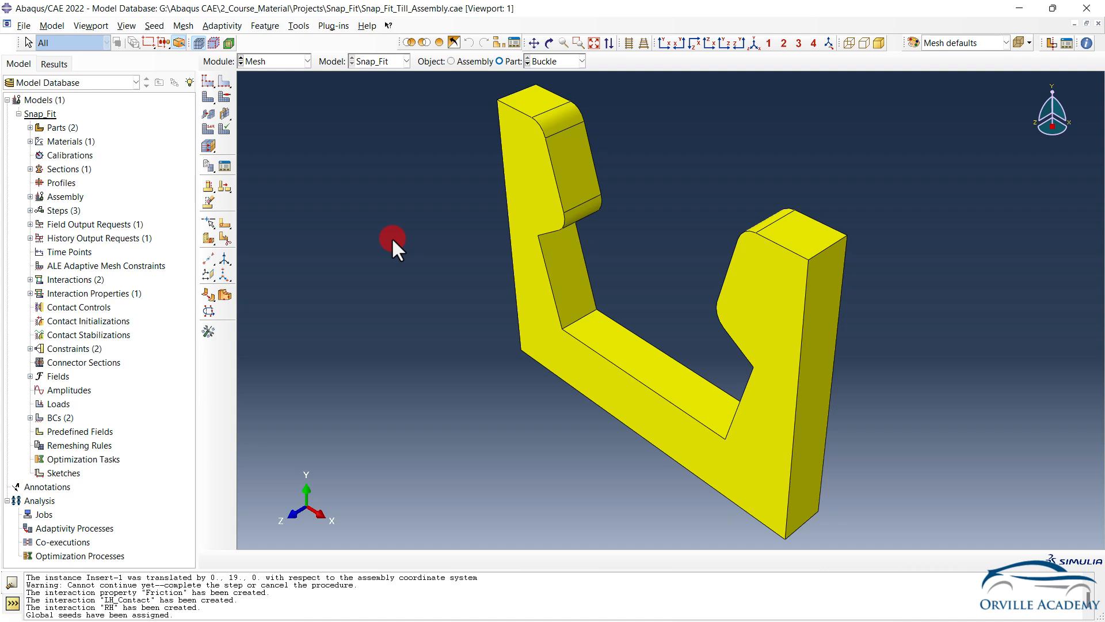
{"action": "left_click", "coordinate": [209, 95]}
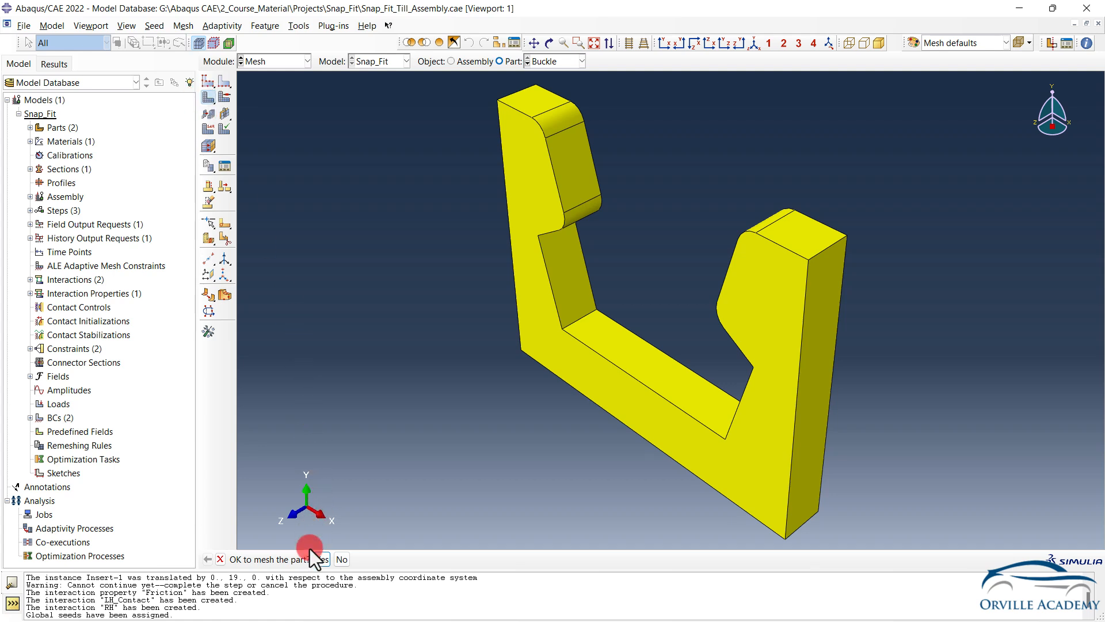
{"action": "left_click", "coordinate": [320, 559]}
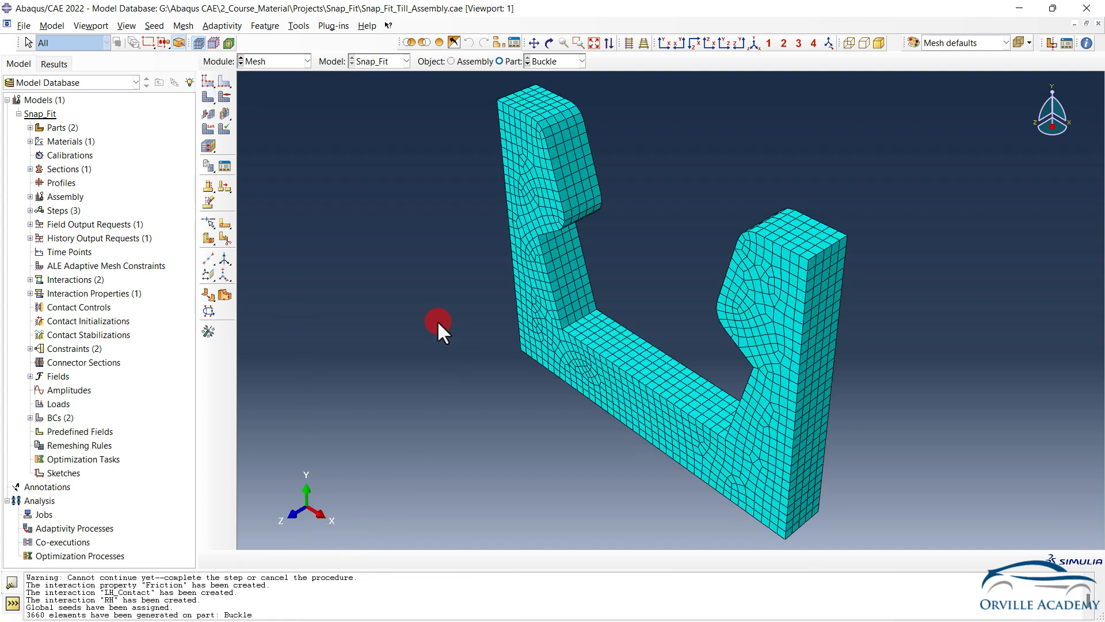
Step: Display the Insert part and assign it C3D8 elements by disabling reduced integration
{"action": "left_click", "coordinate": [534, 57]}
{"action": "left_click", "coordinate": [531, 85]}
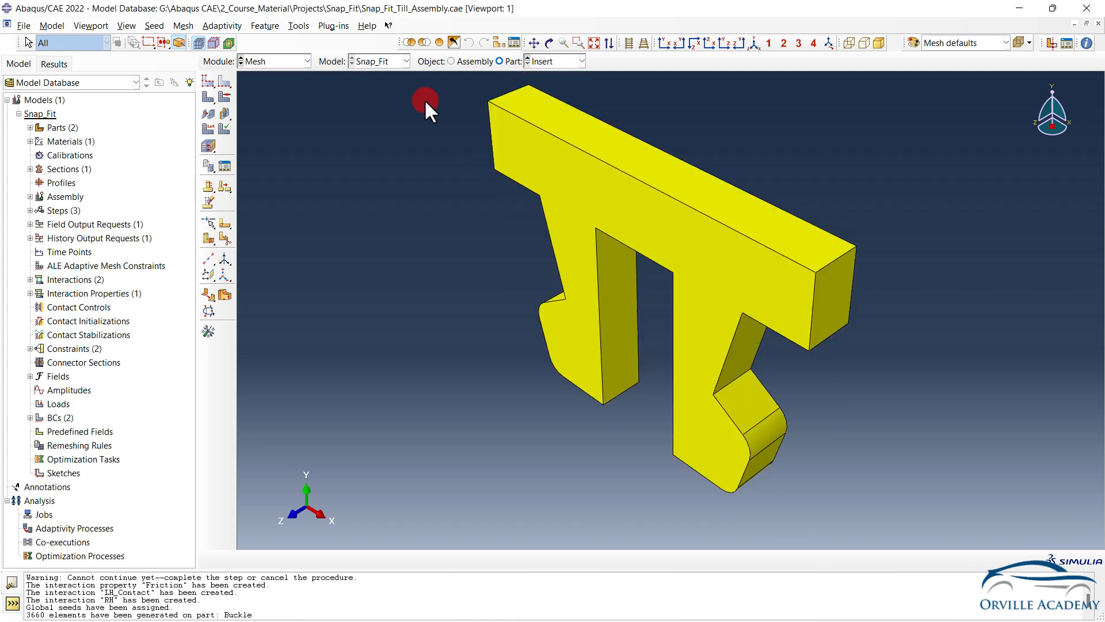
{"action": "left_click", "coordinate": [208, 131]}
{"action": "left_click", "coordinate": [274, 225]}
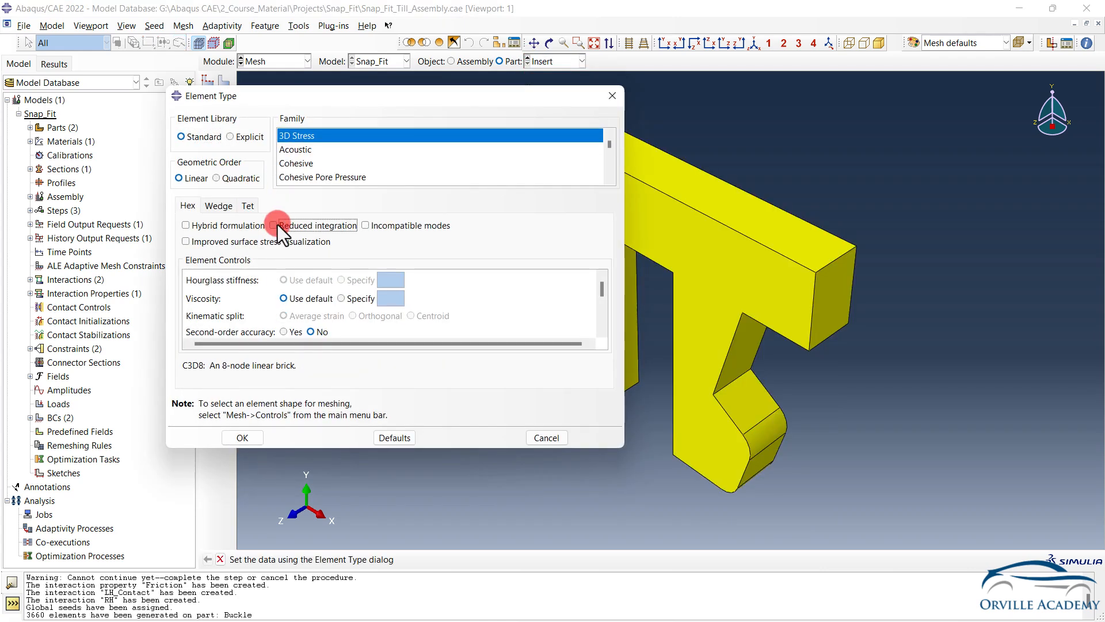
{"action": "left_click", "coordinate": [239, 437]}
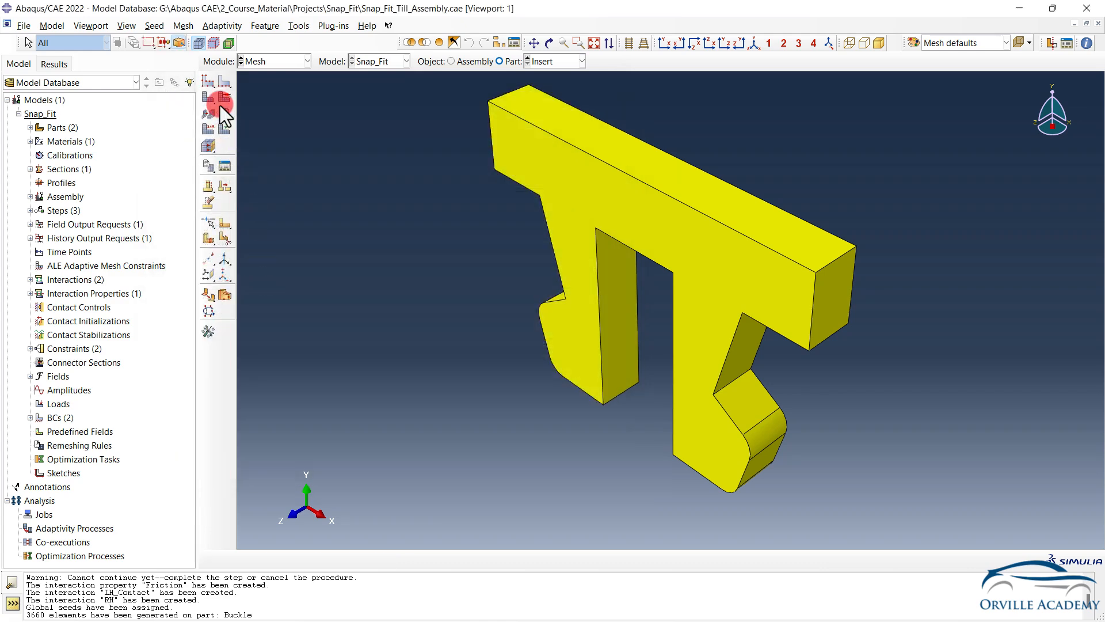
Step: Seed the Insert part with an approximate global size of 1 and mesh it
{"action": "left_click", "coordinate": [208, 81]}
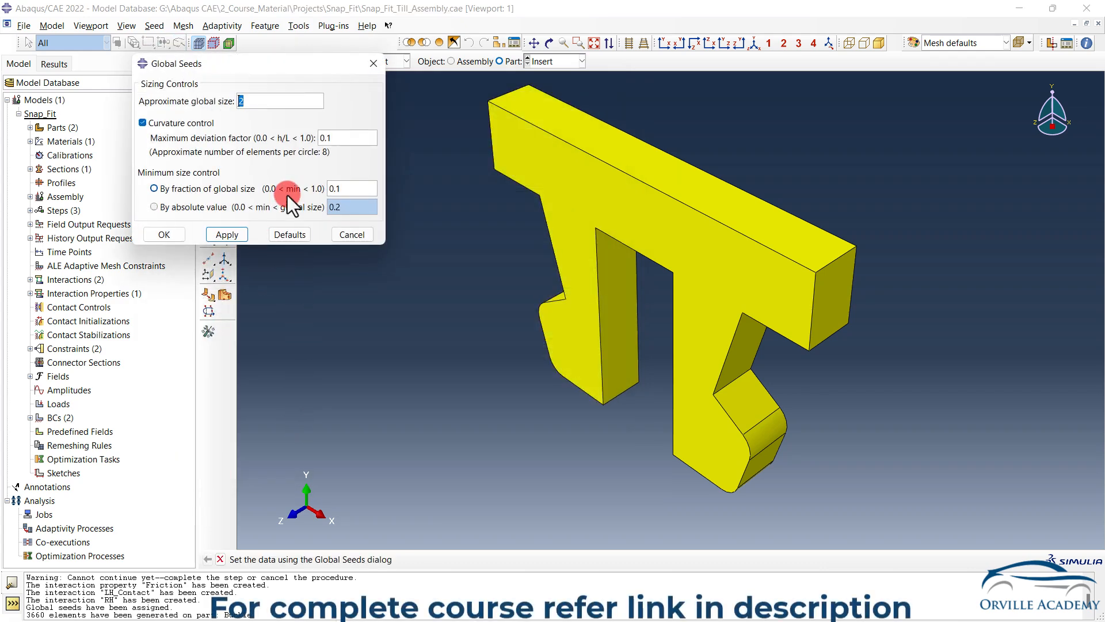
{"action": "type", "text": "1"}
{"action": "key", "text": "Return"}
{"action": "left_click", "coordinate": [164, 234]}
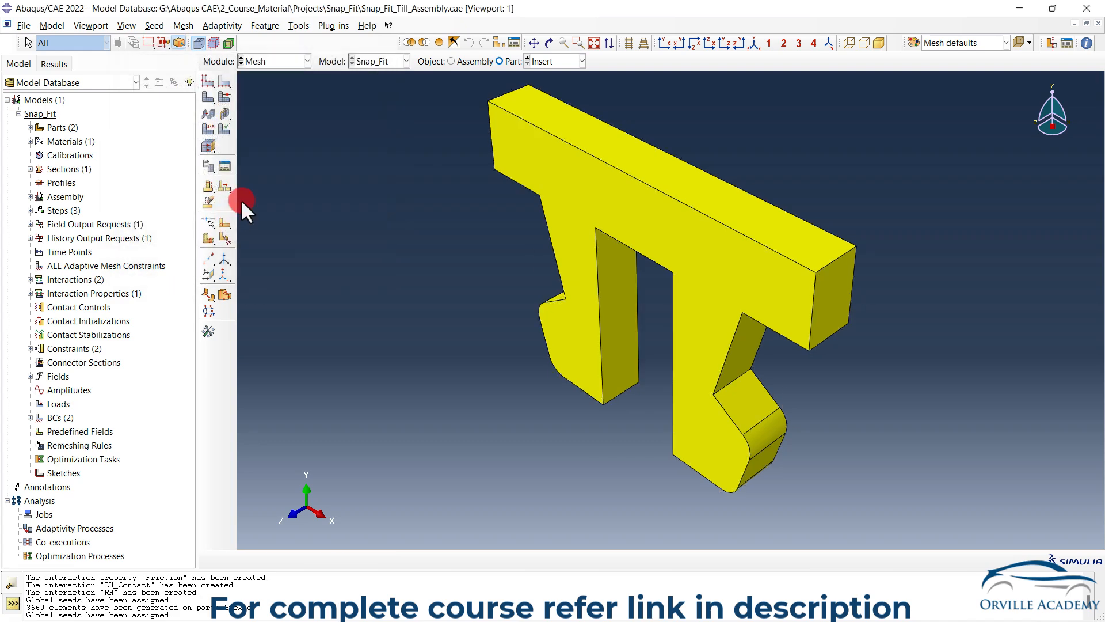
{"action": "left_click", "coordinate": [208, 97]}
{"action": "left_click", "coordinate": [321, 559]}
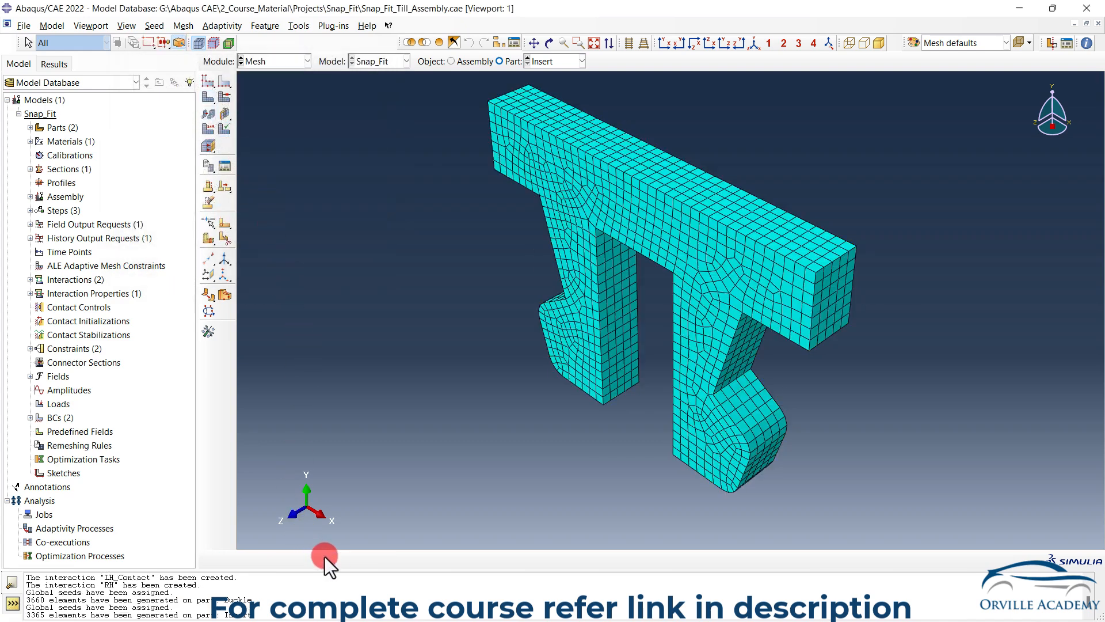
Step: Switch to the Step module and review the Forces/Reactions variables in the F-Output-1 field output request
{"action": "left_click", "coordinate": [286, 67]}
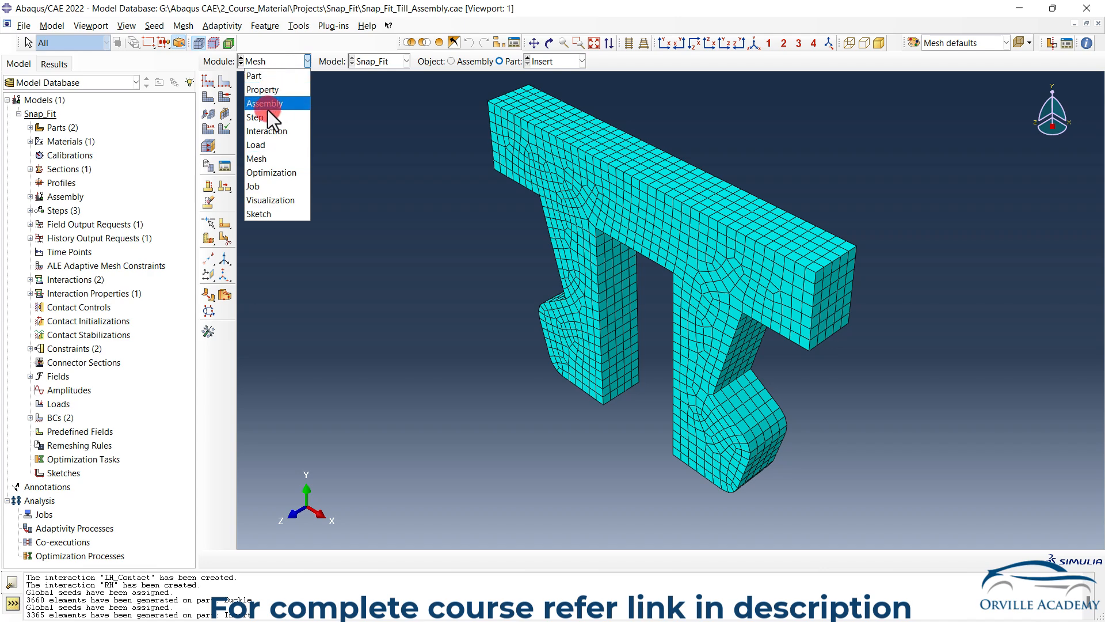
{"action": "left_click", "coordinate": [261, 123]}
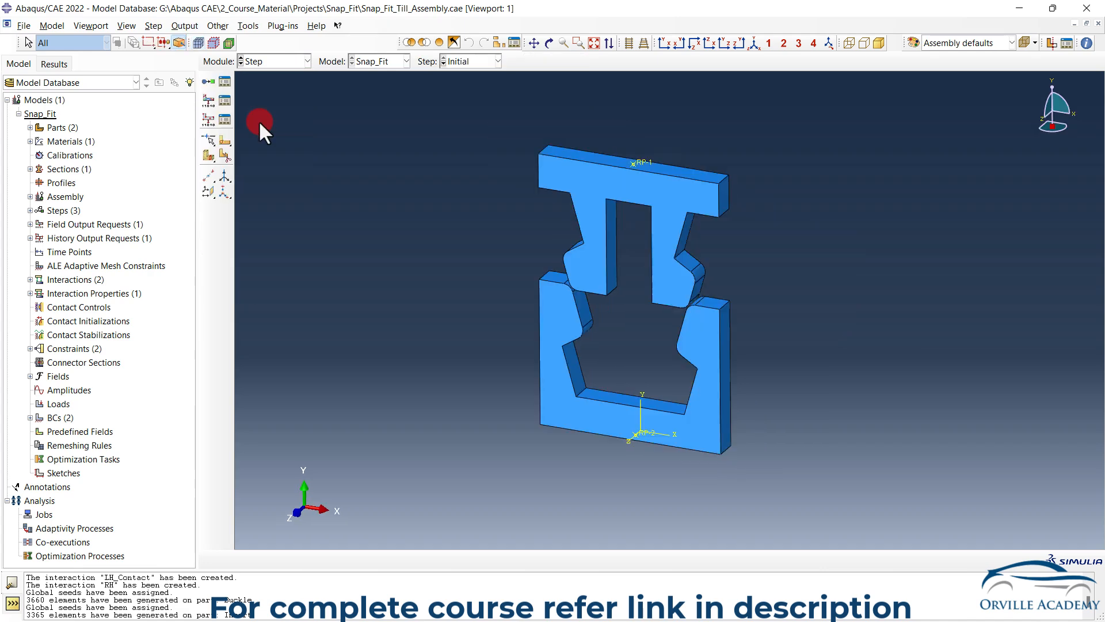
{"action": "left_click", "coordinate": [225, 100]}
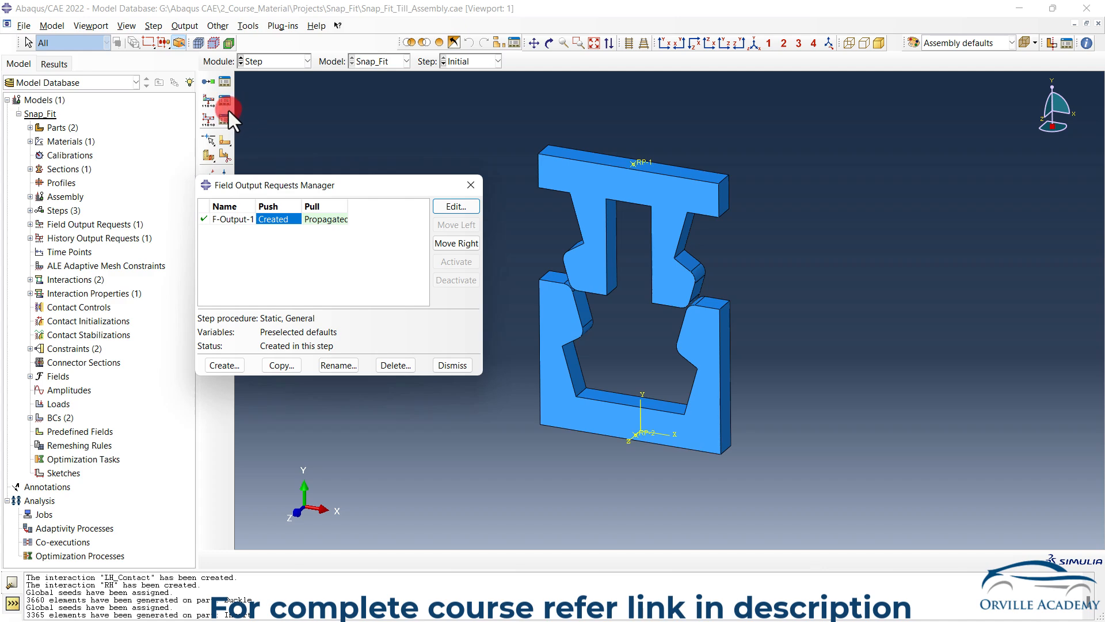
{"action": "left_click", "coordinate": [442, 209]}
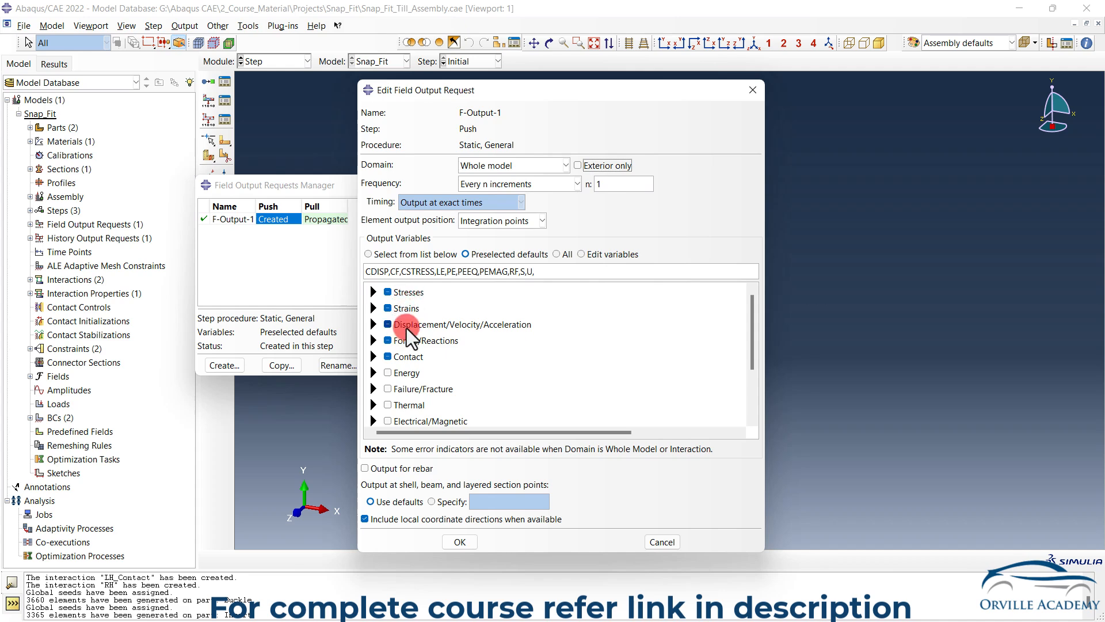
{"action": "left_click", "coordinate": [372, 340]}
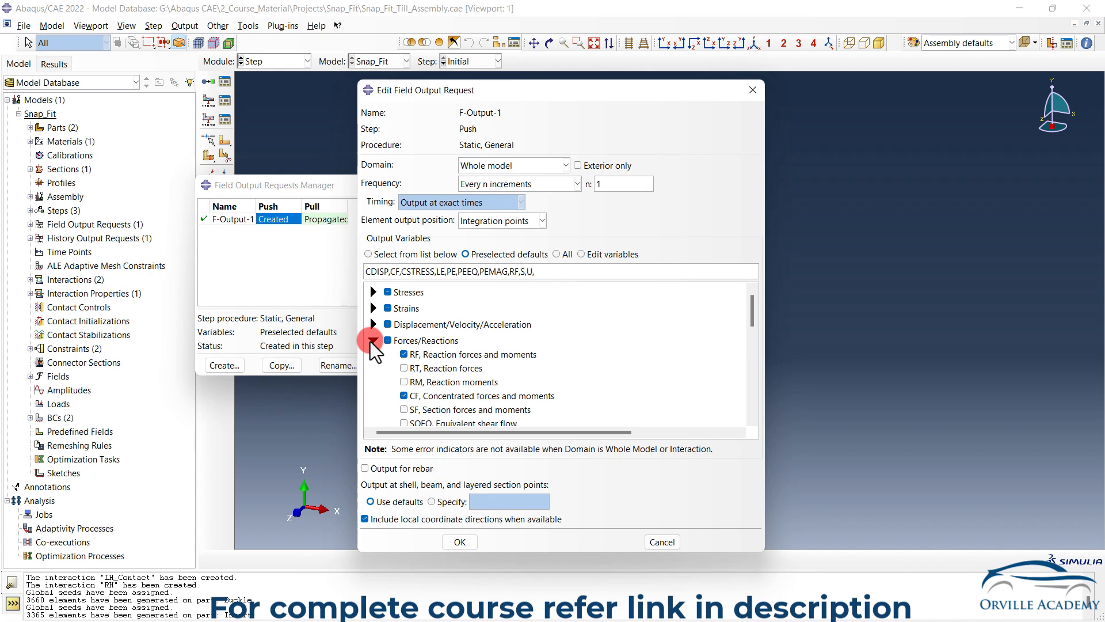
{"action": "left_click", "coordinate": [373, 340]}
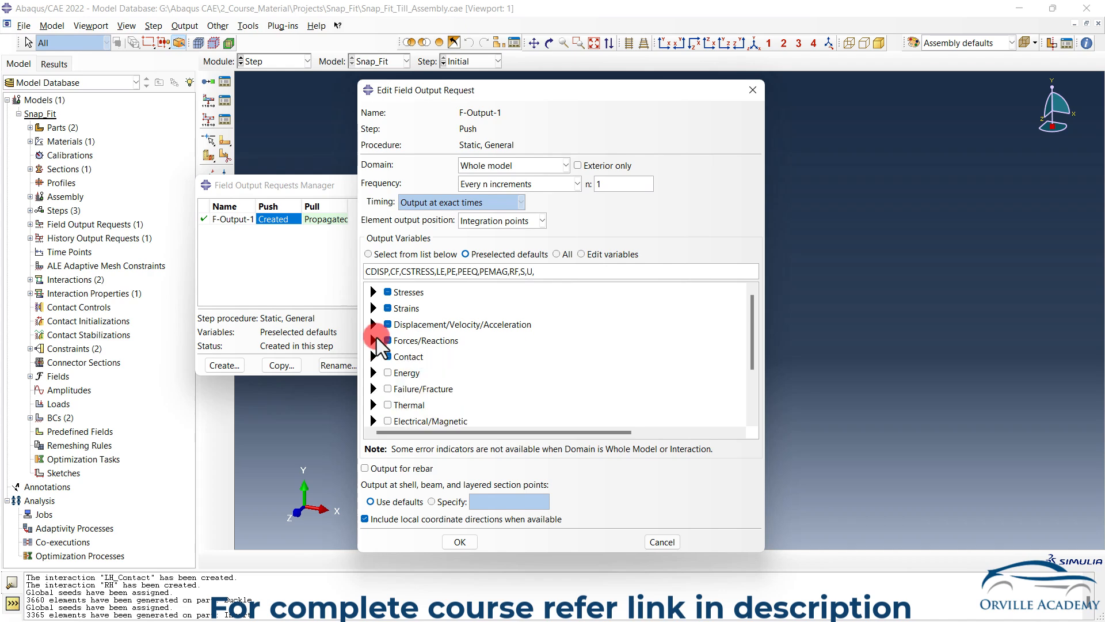
{"action": "left_click", "coordinate": [445, 537]}
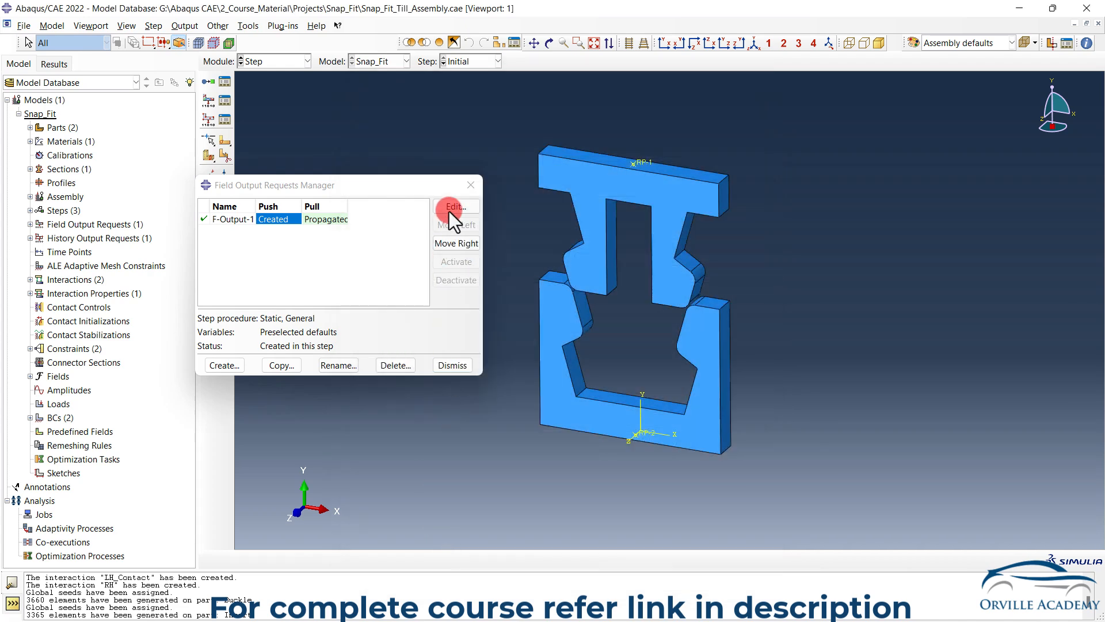
{"action": "left_click", "coordinate": [470, 185]}
Step: Edit the H-Output-1 history output request and set its domain to the Loading_Point set
{"action": "left_click", "coordinate": [225, 118]}
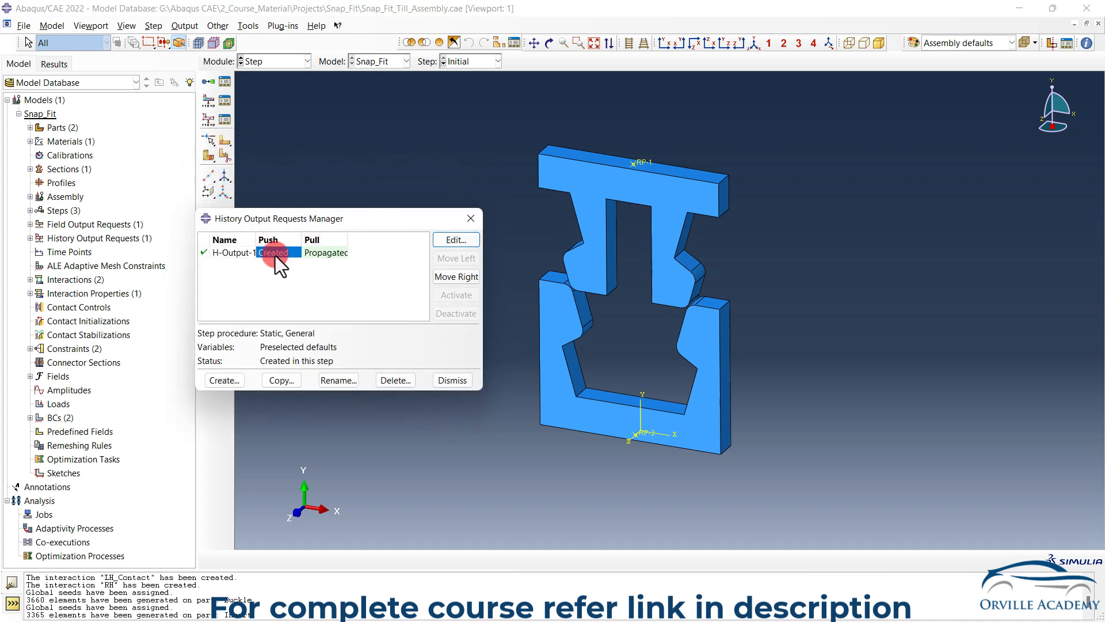
{"action": "left_click", "coordinate": [442, 246]}
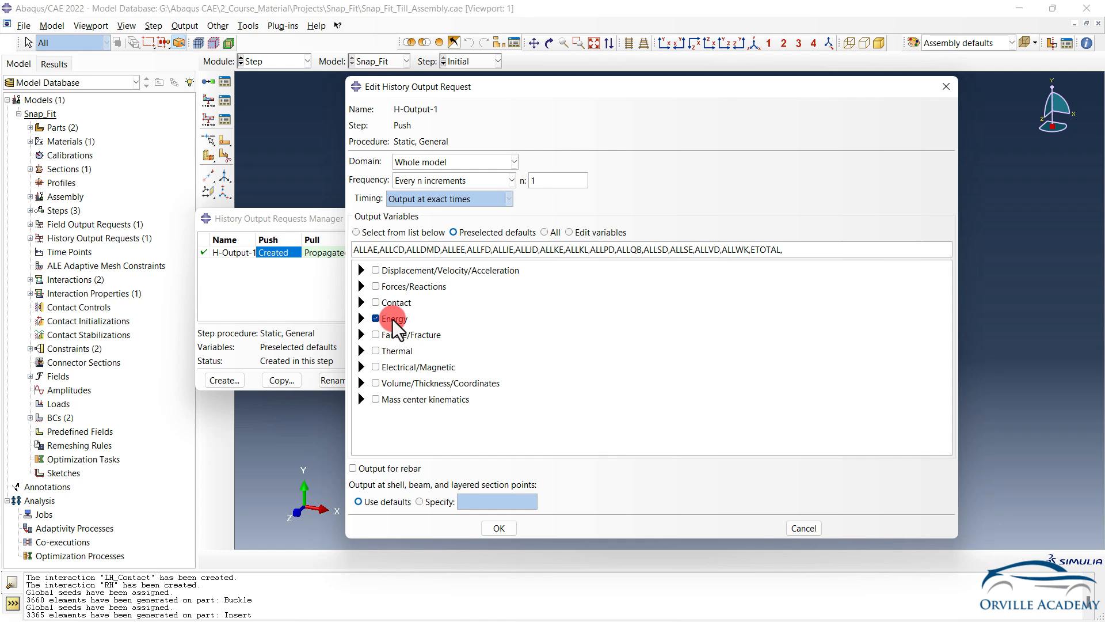
{"action": "left_click", "coordinate": [443, 162]}
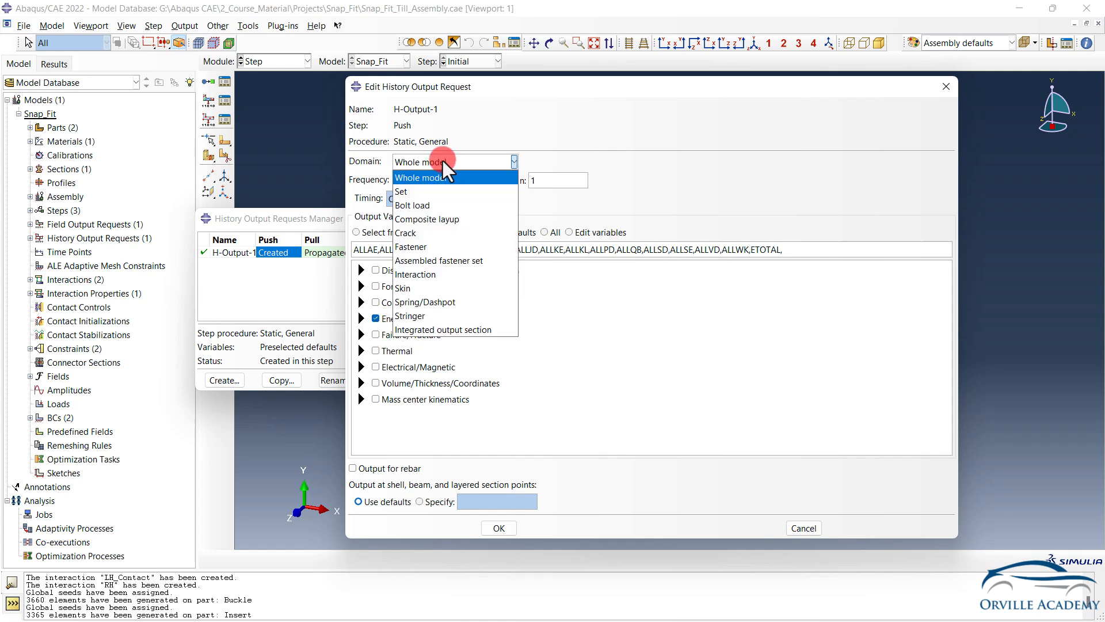
{"action": "left_click", "coordinate": [413, 190]}
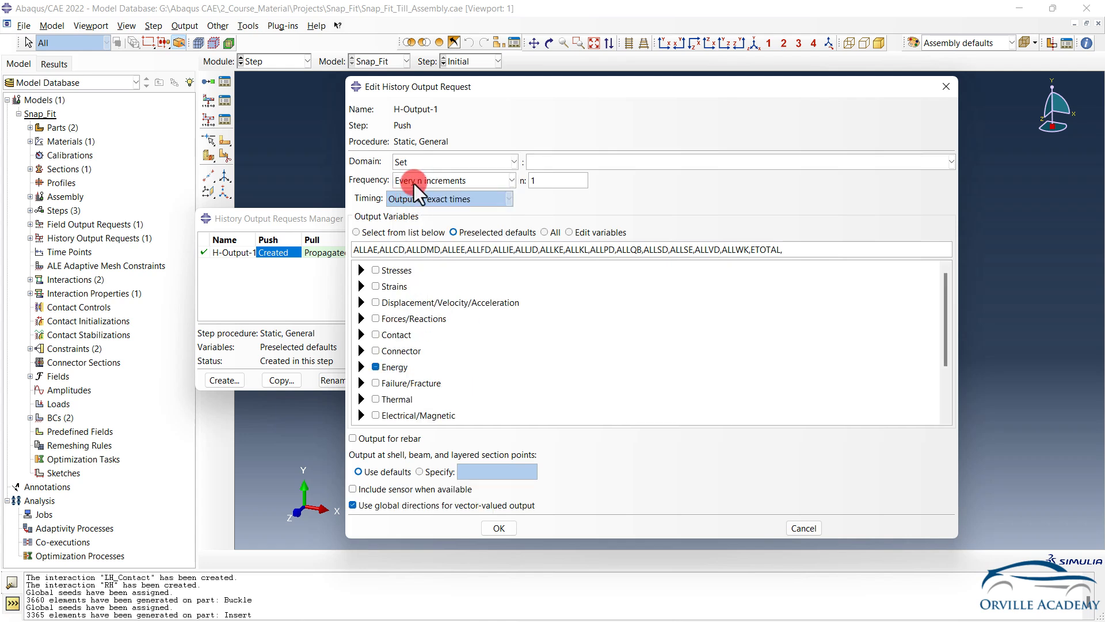
{"action": "left_click", "coordinate": [550, 166]}
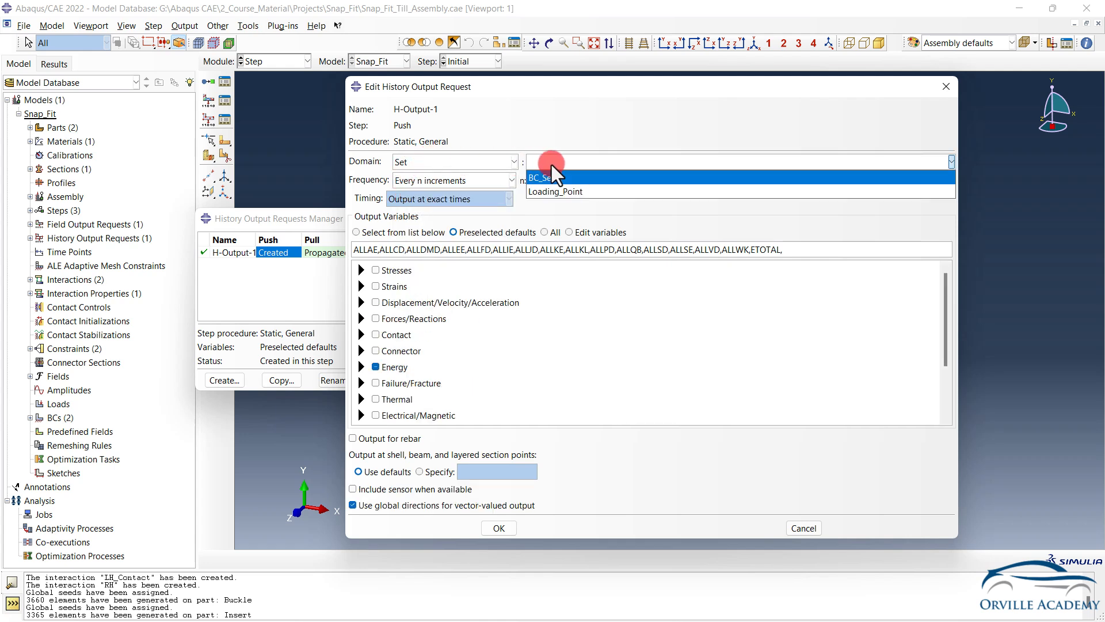
{"action": "left_click", "coordinate": [545, 189]}
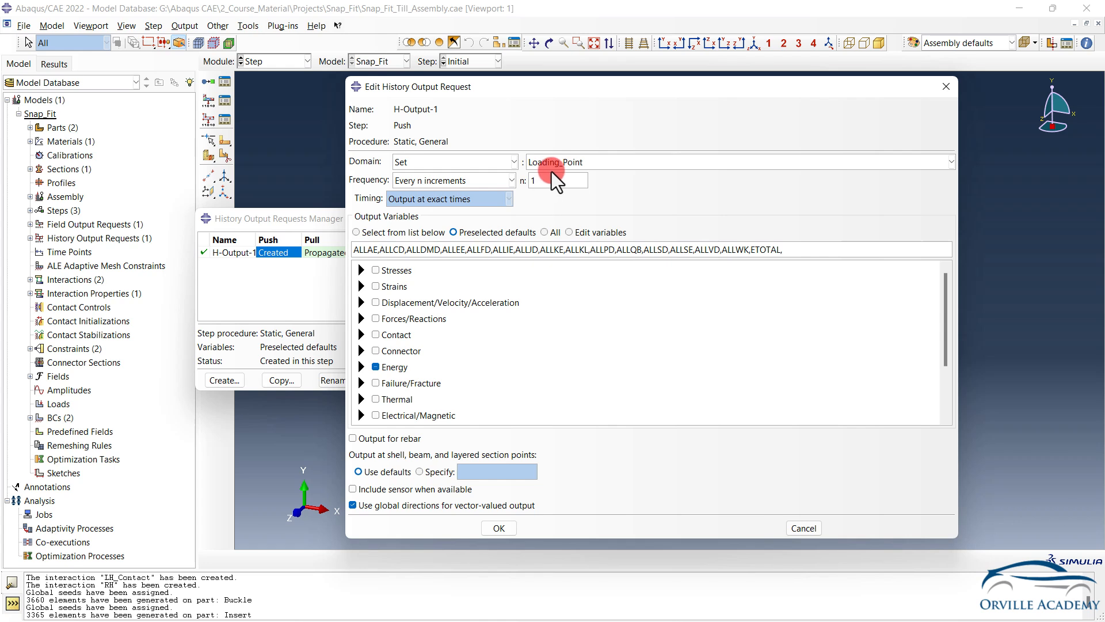
Step: Remove the Energy variables from the history request and select RF, Reaction forces and moments instead
{"action": "left_click", "coordinate": [374, 366]}
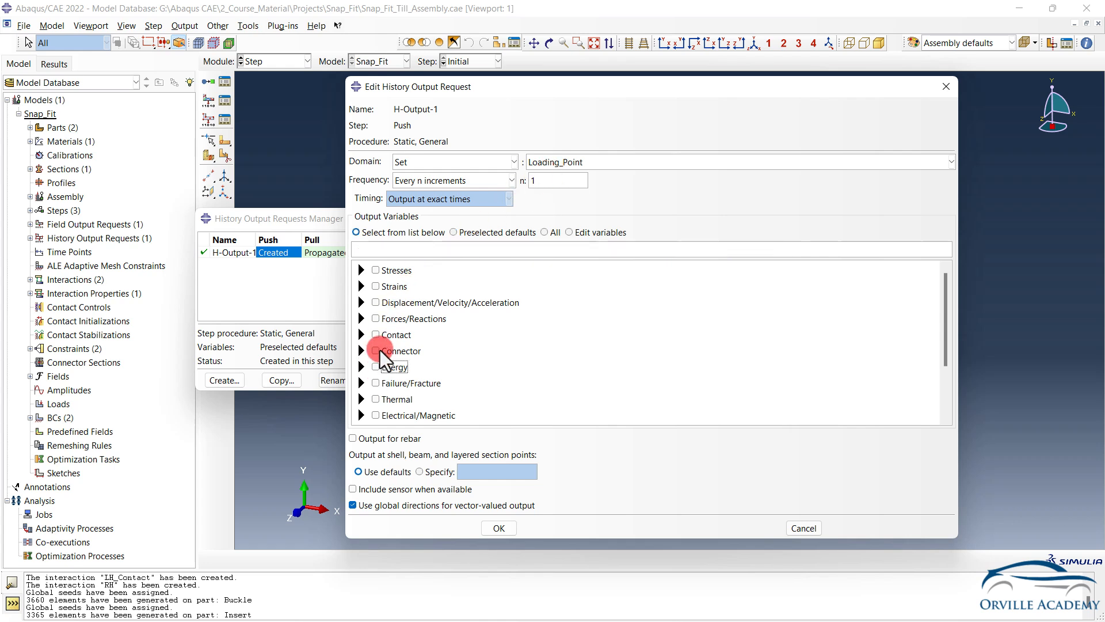
{"action": "left_click", "coordinate": [361, 319]}
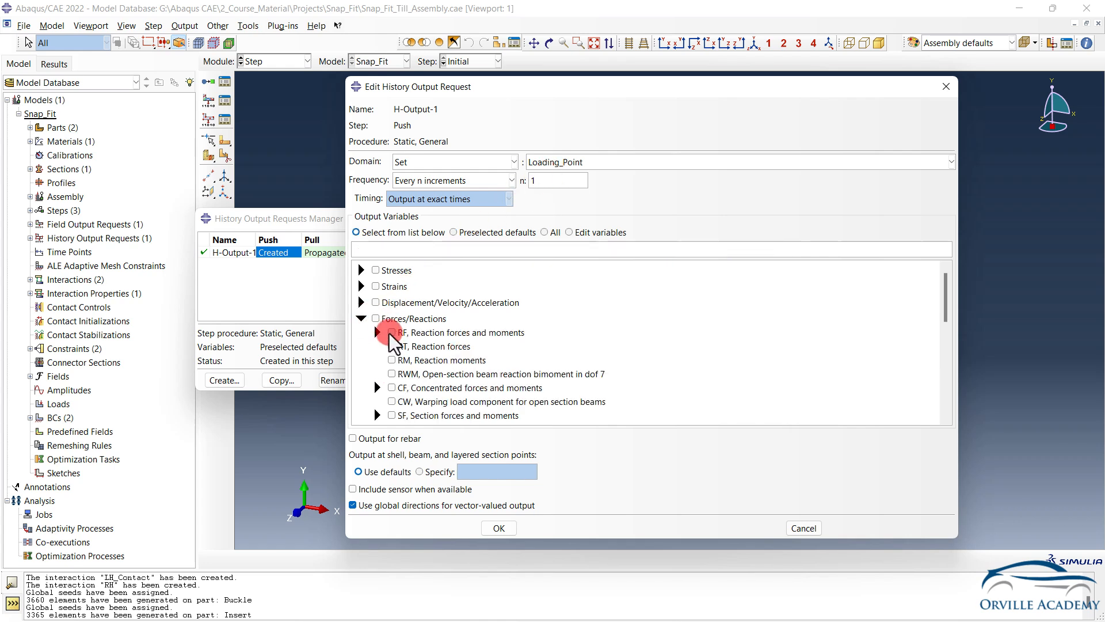
{"action": "left_click", "coordinate": [390, 332]}
{"action": "scroll", "coordinate": [406, 350], "scroll_direction": "down", "scroll_amount": 2}
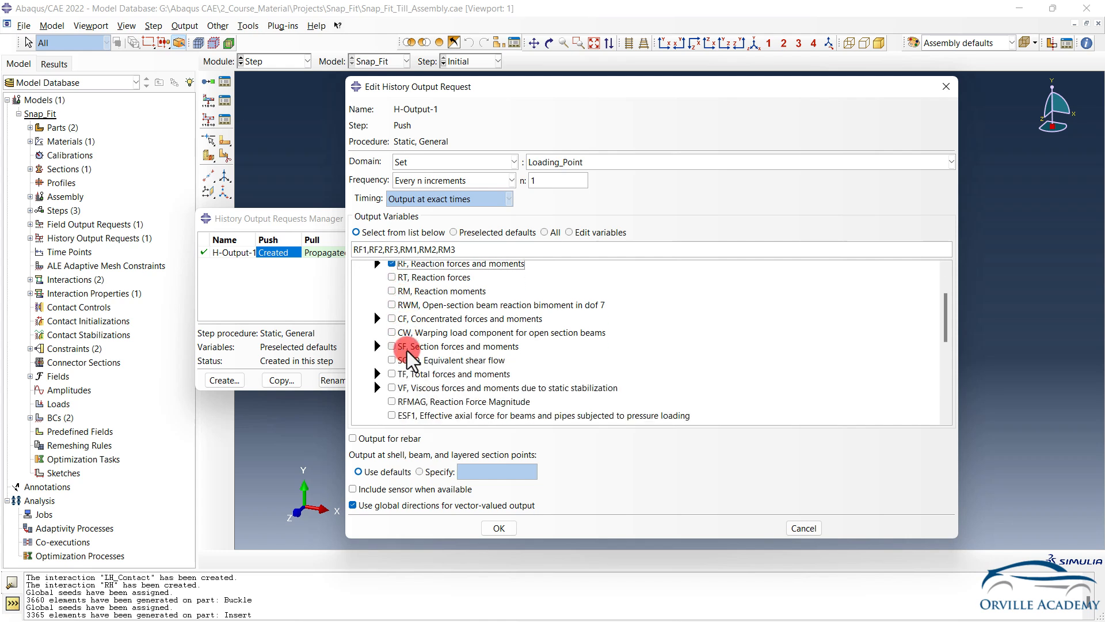
{"action": "scroll", "coordinate": [410, 347], "scroll_direction": "down", "scroll_amount": 2}
{"action": "scroll", "coordinate": [413, 345], "scroll_direction": "up", "scroll_amount": 5}
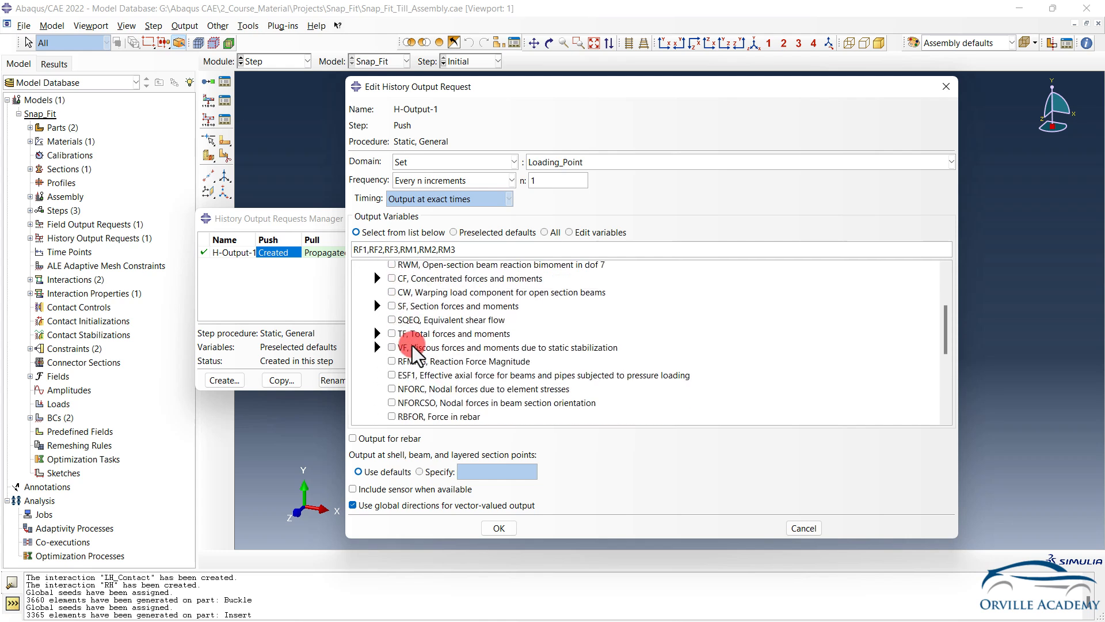
{"action": "scroll", "coordinate": [406, 339], "scroll_direction": "up", "scroll_amount": 2}
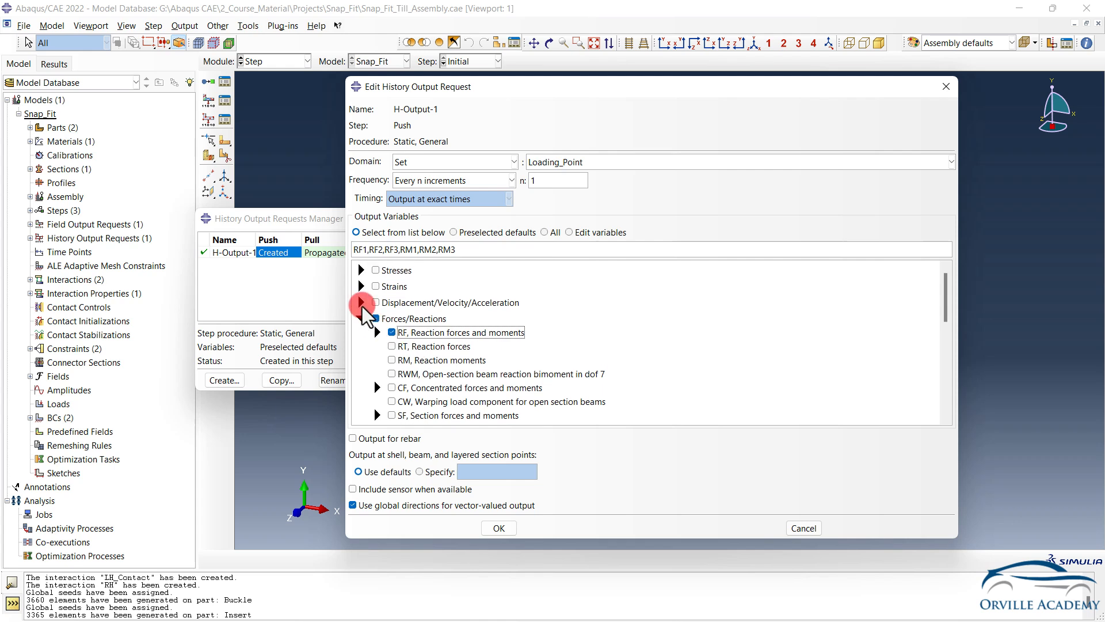
Step: Add U, Translations and rotations to the history output request and save it
{"action": "left_click", "coordinate": [361, 302]}
{"action": "left_click", "coordinate": [392, 316]}
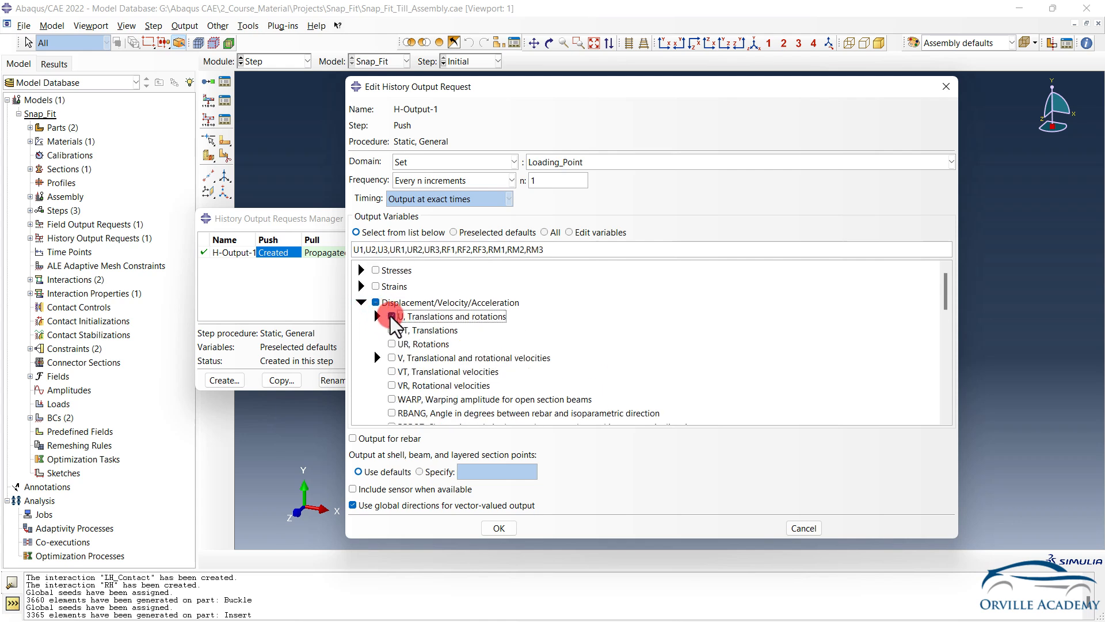
{"action": "left_click", "coordinate": [484, 527]}
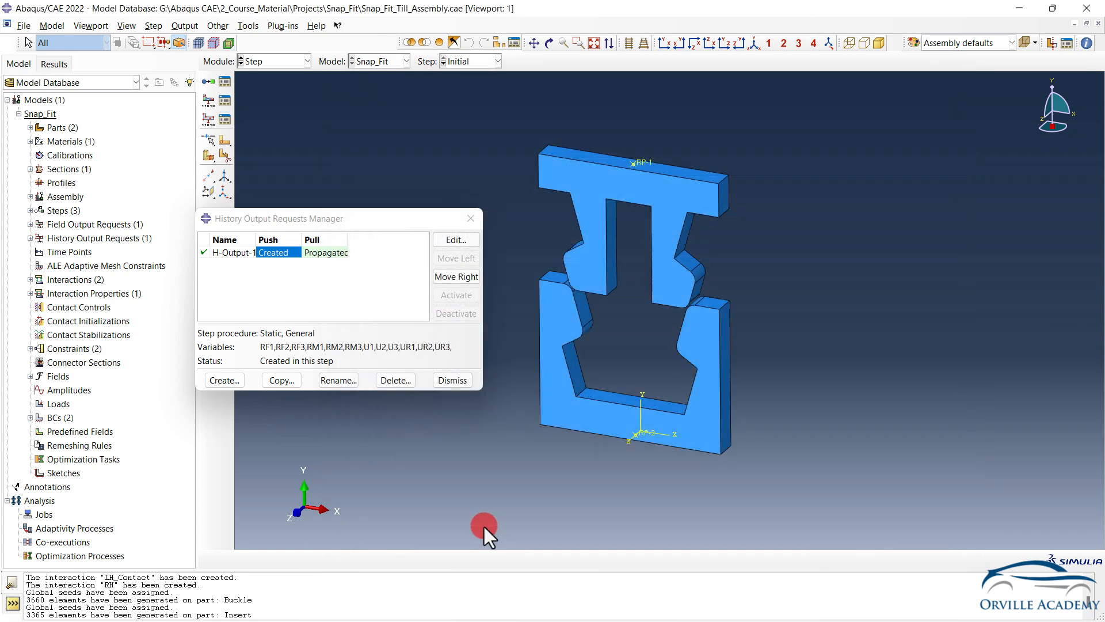
{"action": "left_click", "coordinate": [467, 220]}
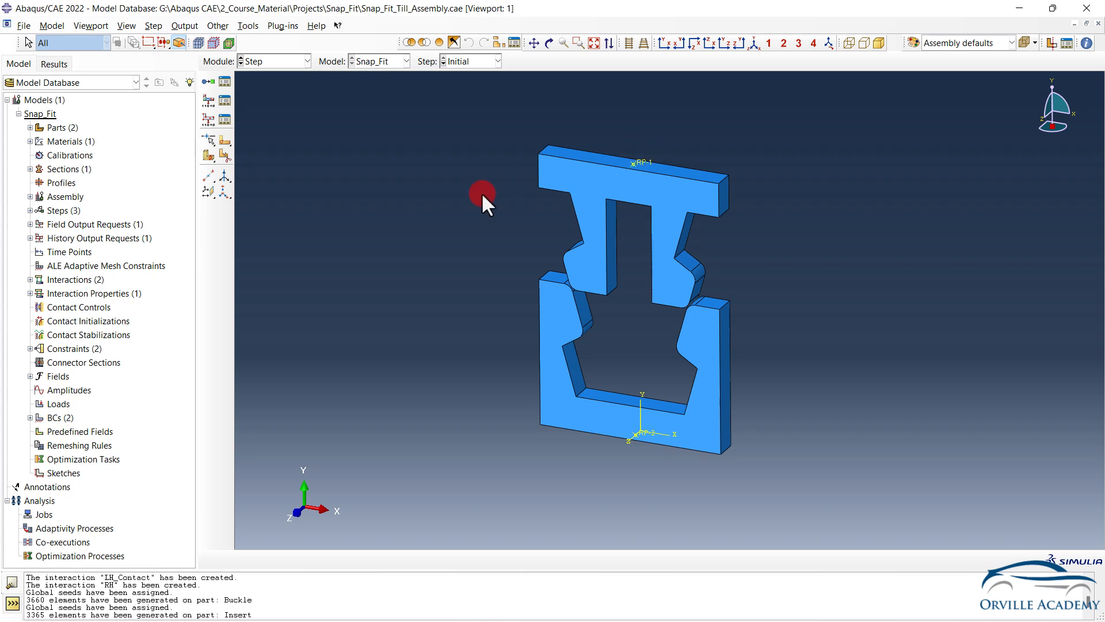
Step: Open the Snap_Fit model's keywords for editing in an enlarged window and locate the Push step's history output block
{"action": "left_click", "coordinate": [52, 26]}
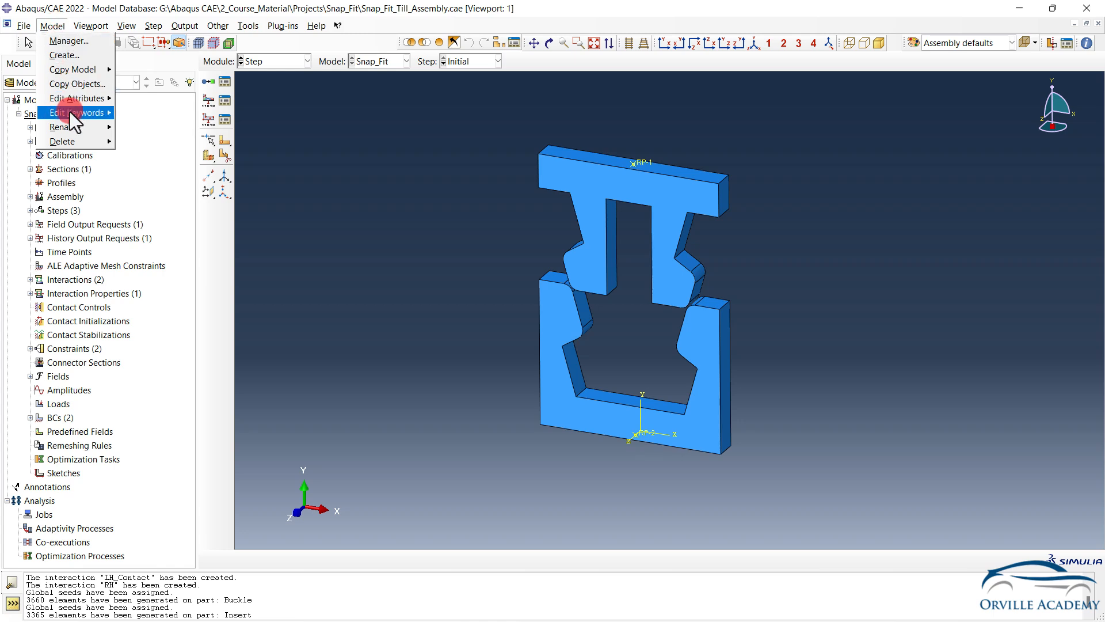
{"action": "mouse_move", "coordinate": [70, 113]}
{"action": "left_click", "coordinate": [141, 114]}
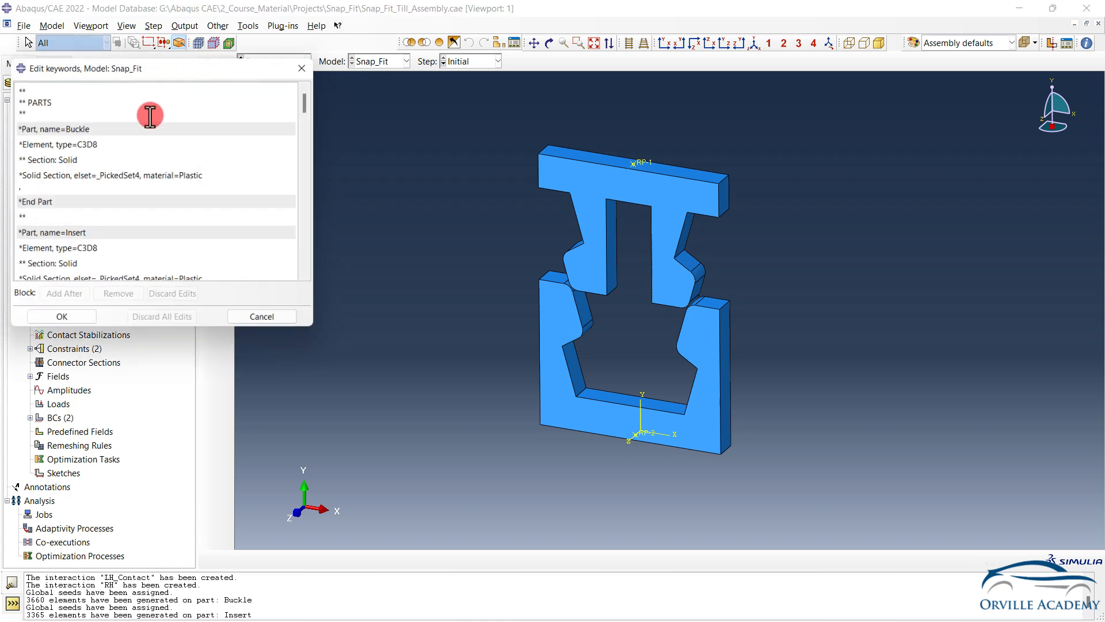
{"action": "left_click_drag", "start_coordinate": [313, 102], "coordinate": [306, 283]}
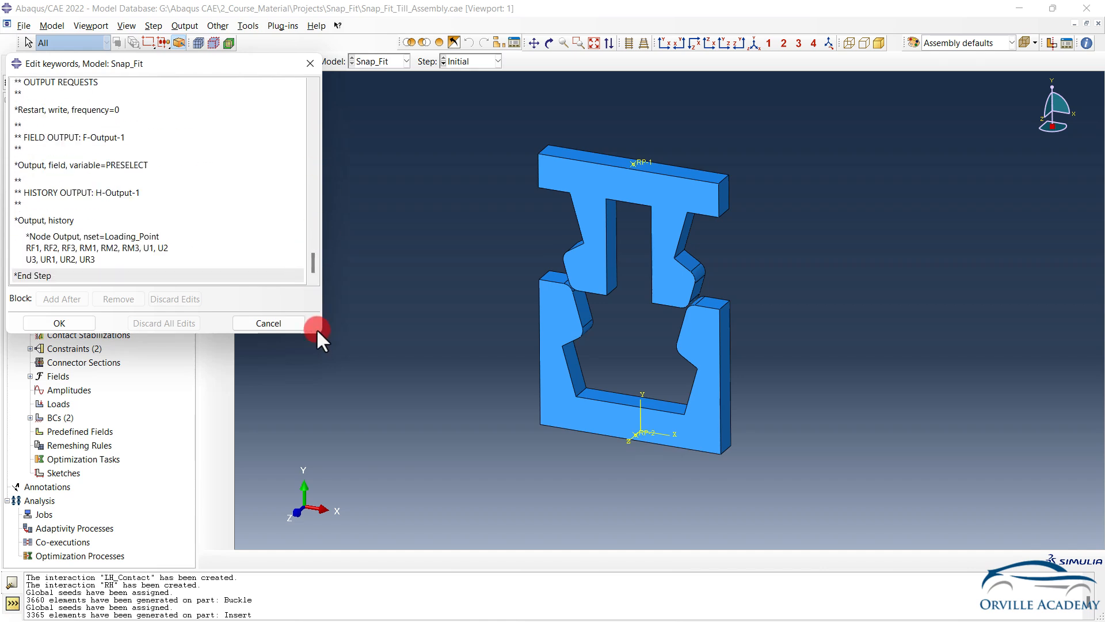
{"action": "left_click_drag", "start_coordinate": [321, 334], "coordinate": [741, 619]}
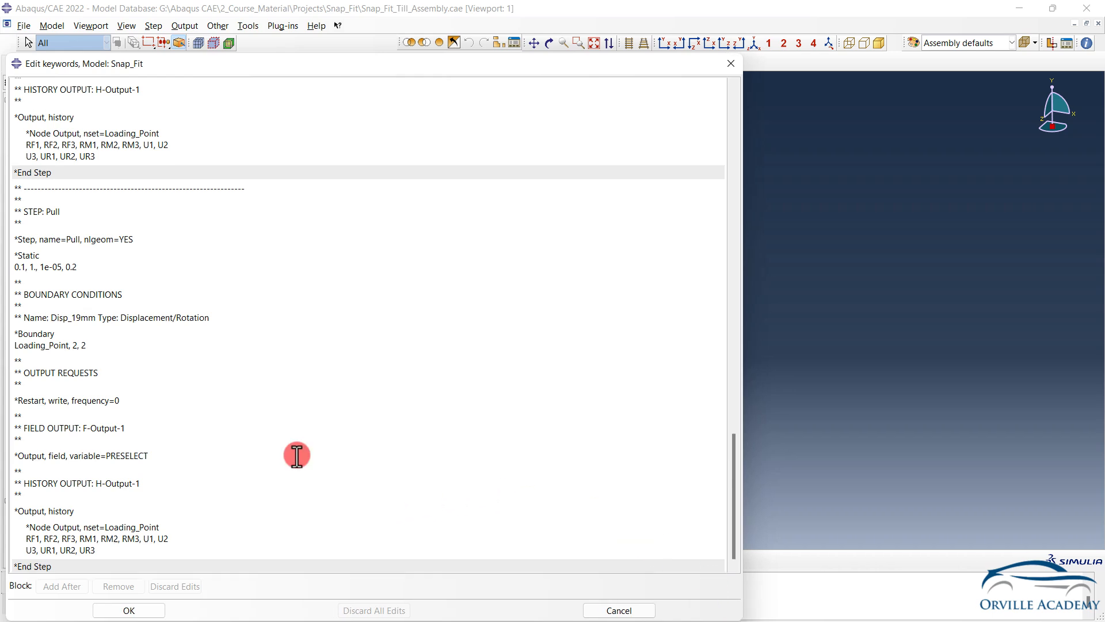
{"action": "scroll", "coordinate": [155, 377], "scroll_direction": "up", "scroll_amount": 5}
{"action": "scroll", "coordinate": [86, 314], "scroll_direction": "up", "scroll_amount": 5}
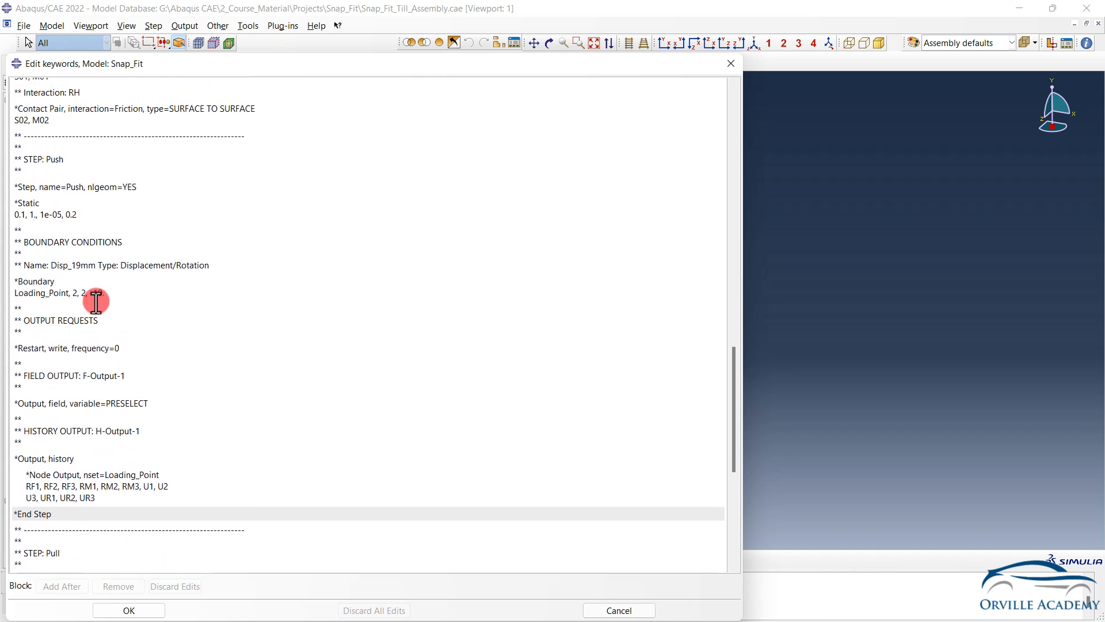
{"action": "left_click_drag", "start_coordinate": [17, 176], "coordinate": [66, 174]}
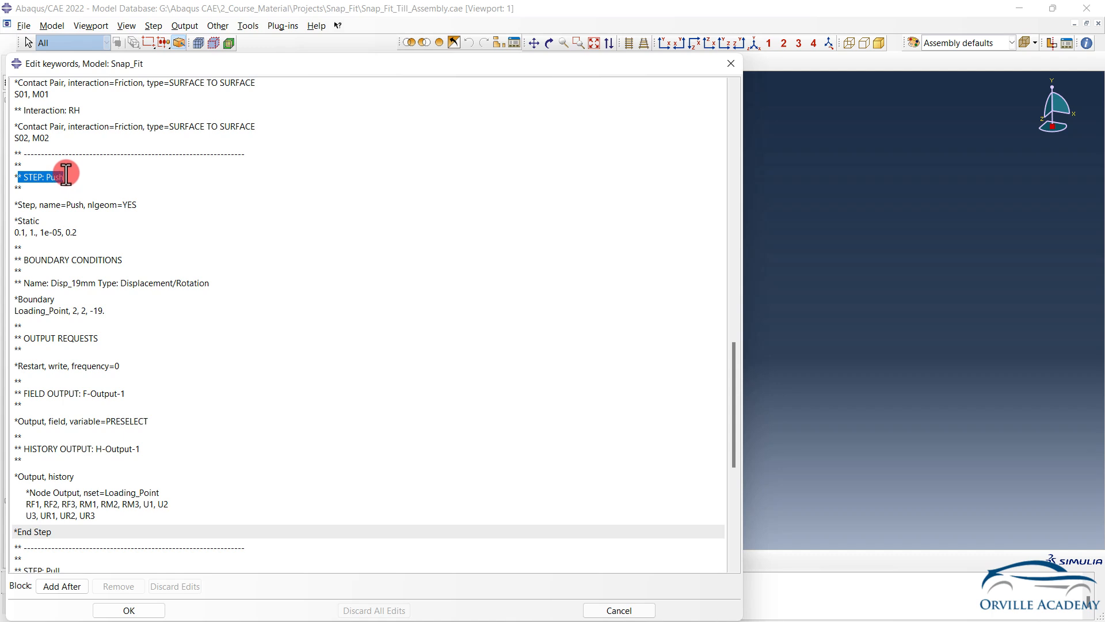
{"action": "scroll", "coordinate": [54, 227], "scroll_direction": "down", "scroll_amount": 3}
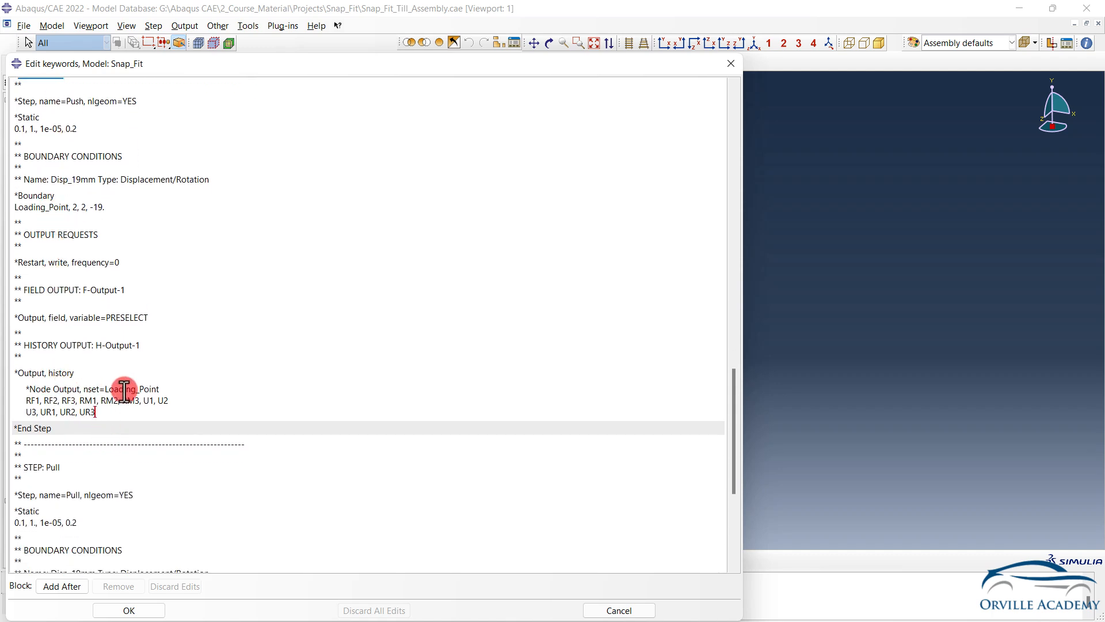
Step: Add a new line reading "*monitor,dof=2,node=" below the Push step's node output variables
{"action": "key", "text": "Return"}
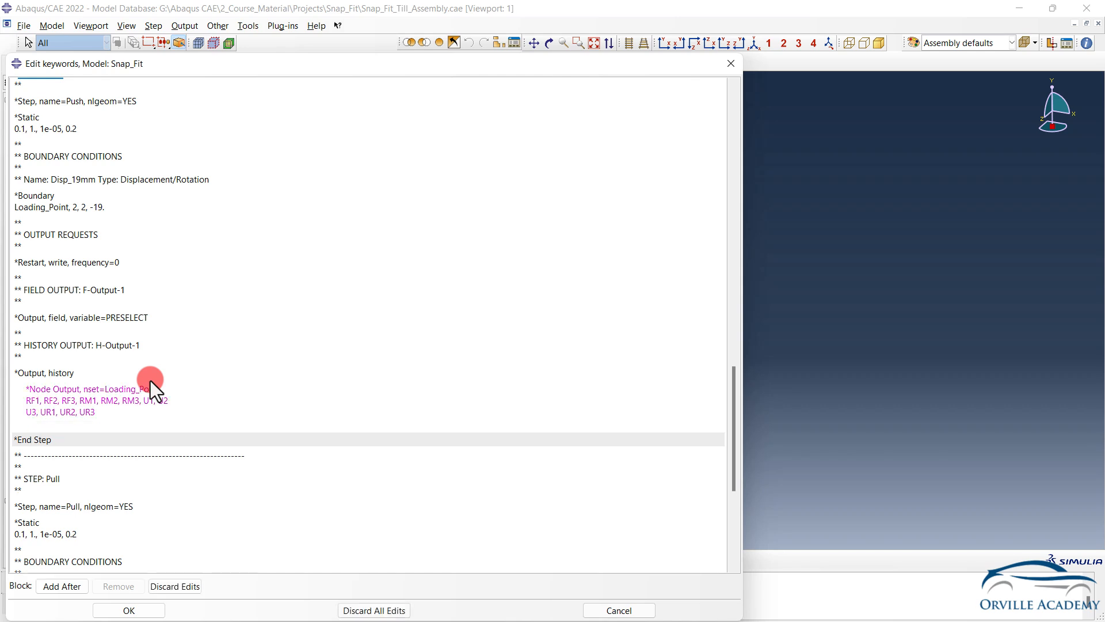
{"action": "type", "text": "*monitor,n"}
{"action": "type", "text": "ode"}
{"action": "key", "text": "BackSpace"}
{"action": "key", "text": "BackSpace"}
{"action": "key", "text": "BackSpace"}
{"action": "key", "text": "BackSpace"}
{"action": "type", "text": "dof=2,node="}
Step: Complete the monitor keyword with the copied set name Loading_Point and save the keyword edits
{"action": "left_click_drag", "start_coordinate": [15, 208], "coordinate": [68, 210]}
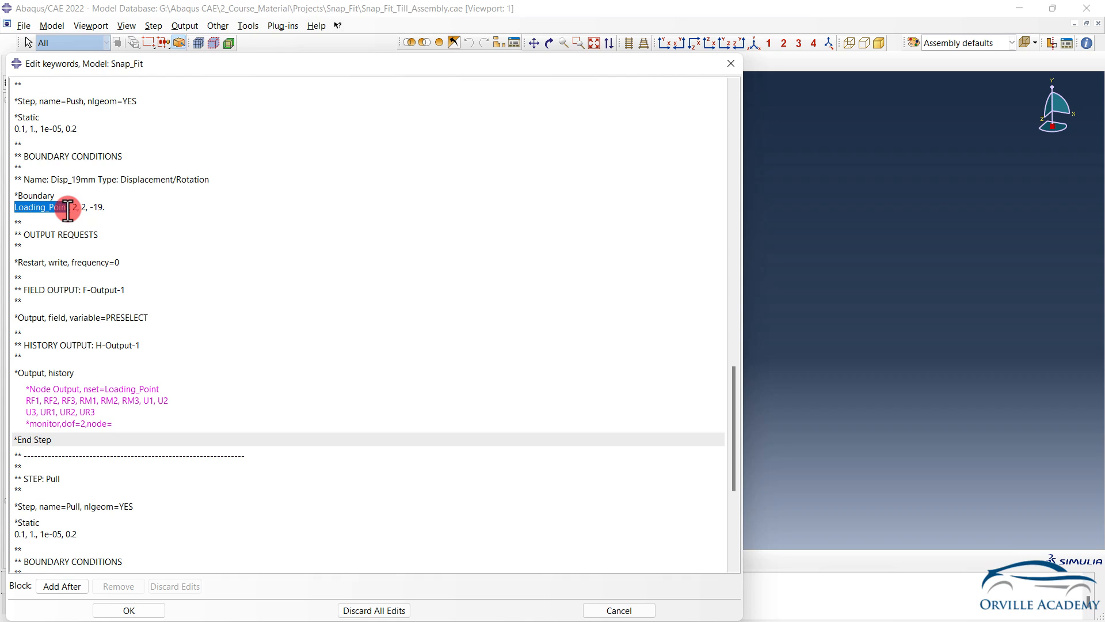
{"action": "key", "text": "ctrl+c"}
{"action": "left_click", "coordinate": [122, 424]}
{"action": "key", "text": "ctrl+v"}
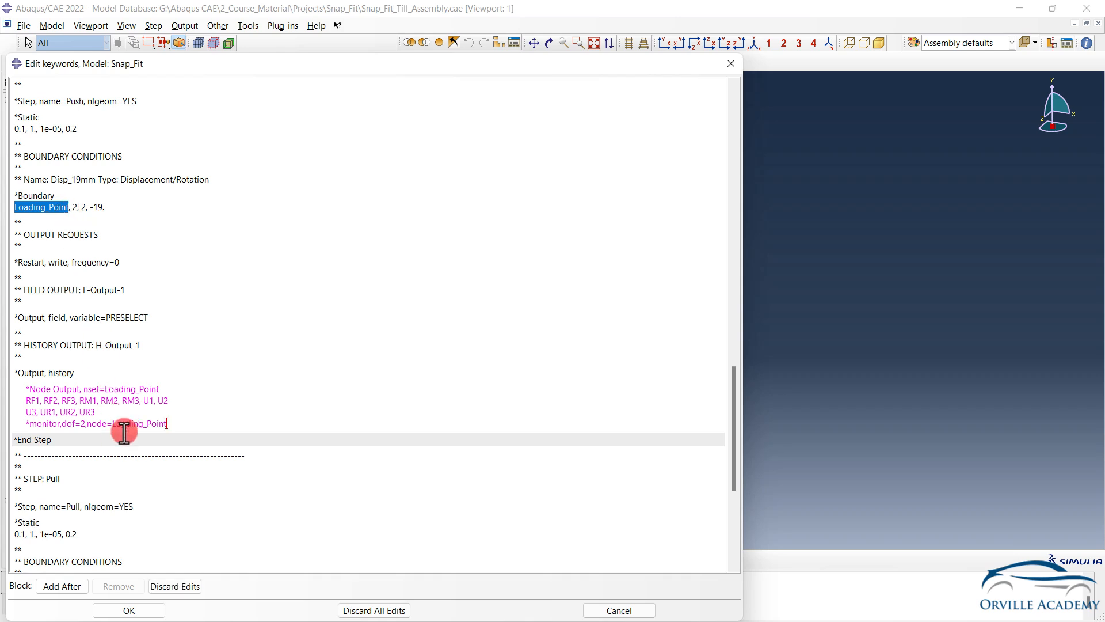
{"action": "left_click", "coordinate": [110, 609]}
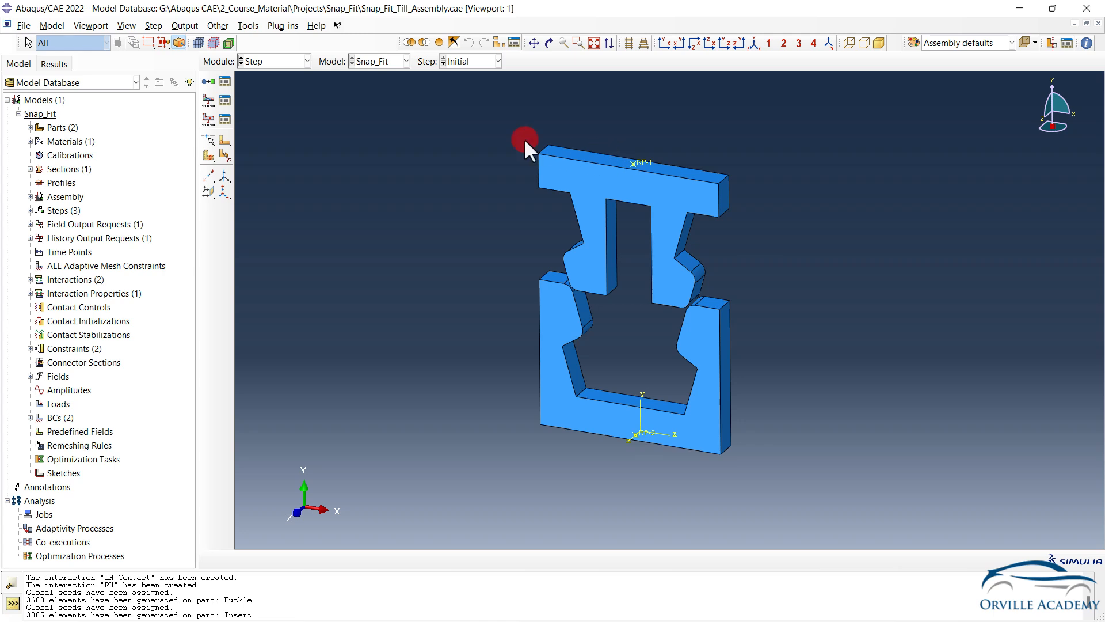
Step: Switch to the Job module and create a job named Snap_Fit_TR1 from the Snap_Fit model
{"action": "left_click", "coordinate": [253, 58]}
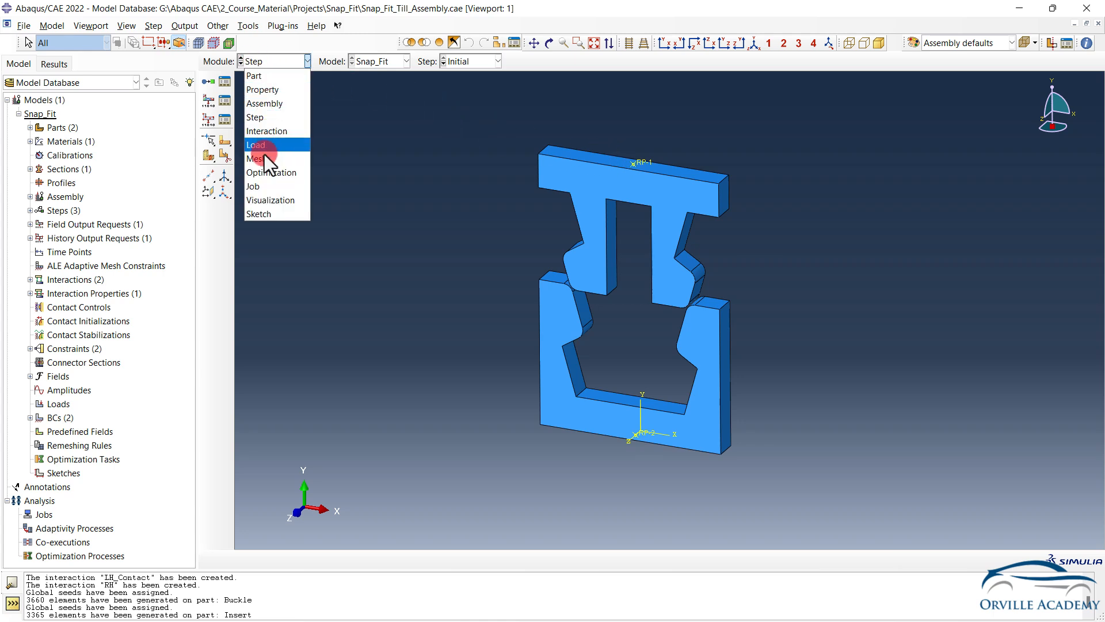
{"action": "left_click", "coordinate": [253, 185]}
{"action": "left_click", "coordinate": [225, 81]}
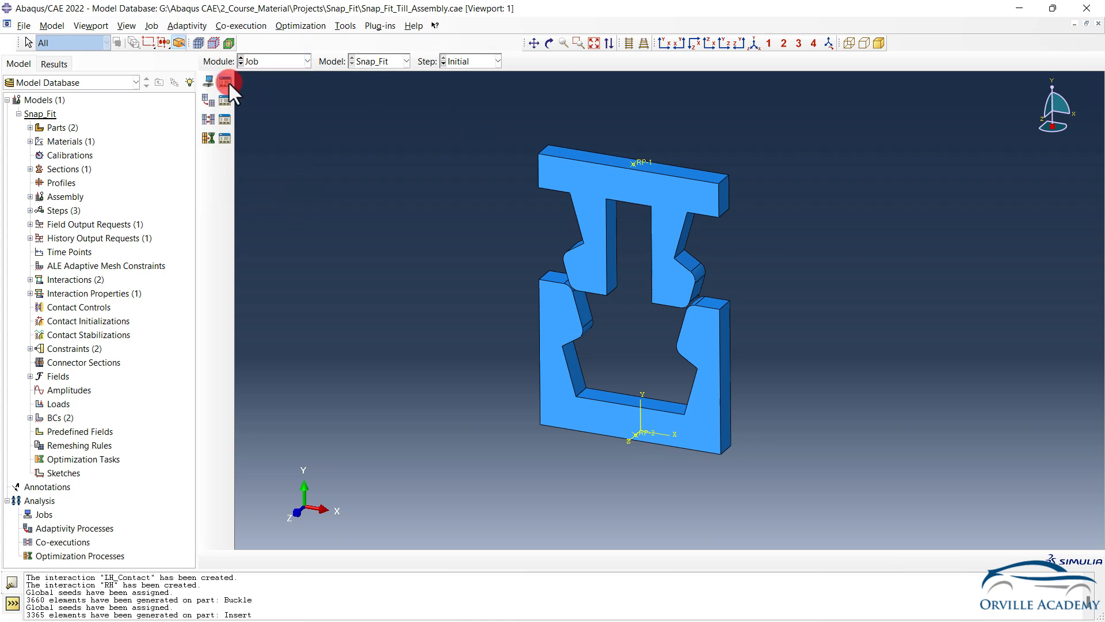
{"action": "left_click", "coordinate": [425, 363]}
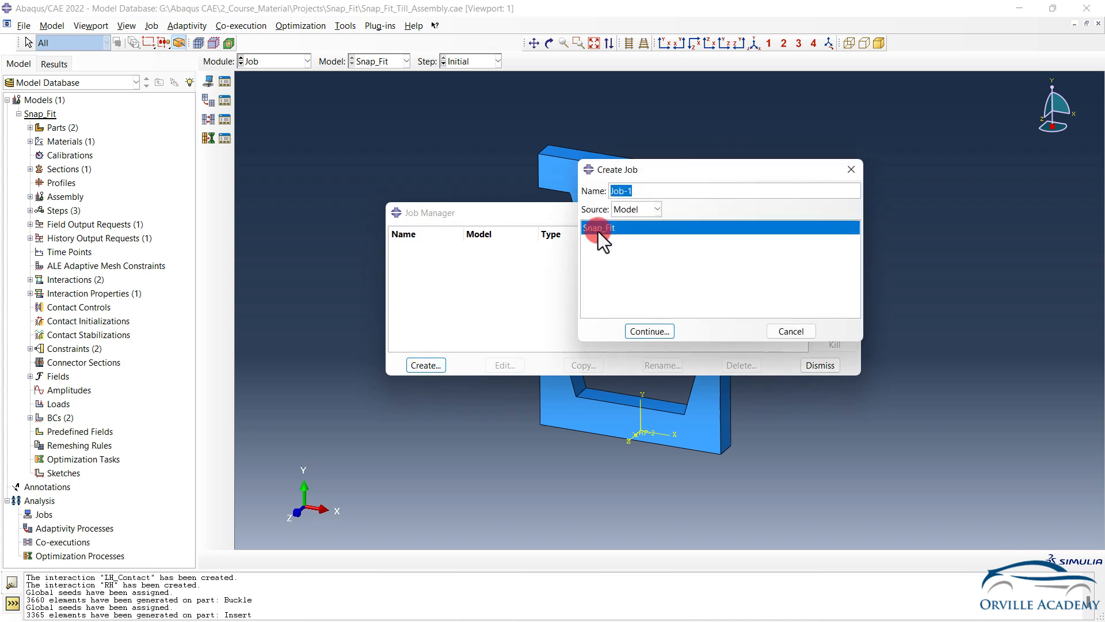
{"action": "type", "text": "Snap_Fit_TR1"}
{"action": "left_click", "coordinate": [623, 328]}
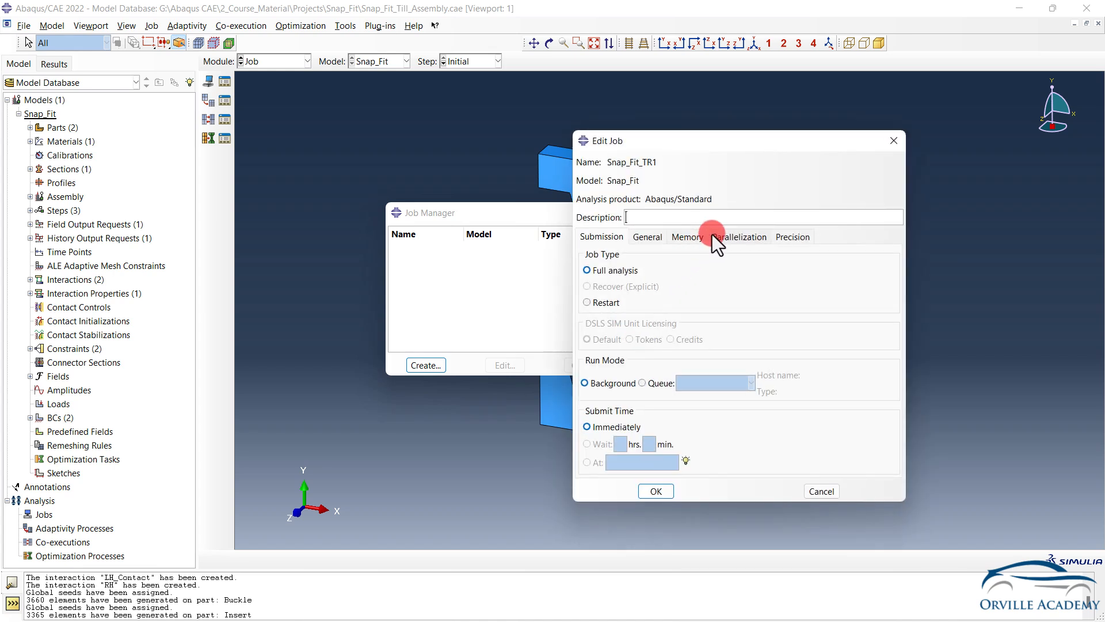
Step: Enable multiple processors for the Snap_Fit_TR1 job with a count of 8 and submit the job
{"action": "left_click", "coordinate": [719, 238]}
{"action": "left_click", "coordinate": [604, 254]}
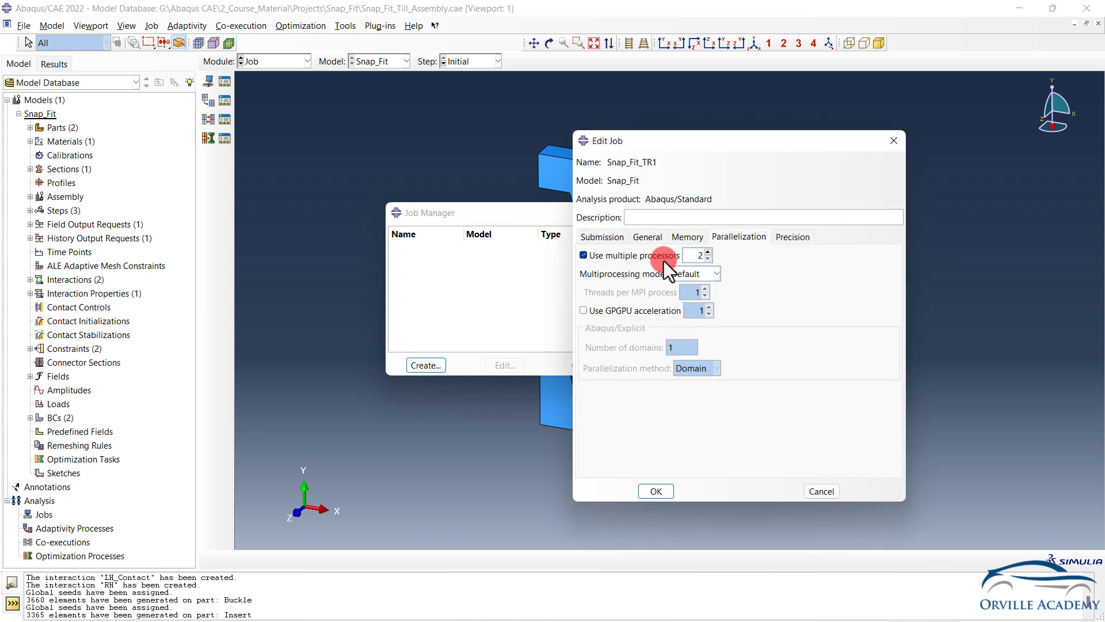
{"action": "double_click", "coordinate": [720, 256]}
{"action": "type", "text": "8"}
{"action": "left_click", "coordinate": [665, 490]}
{"action": "left_click", "coordinate": [829, 275]}
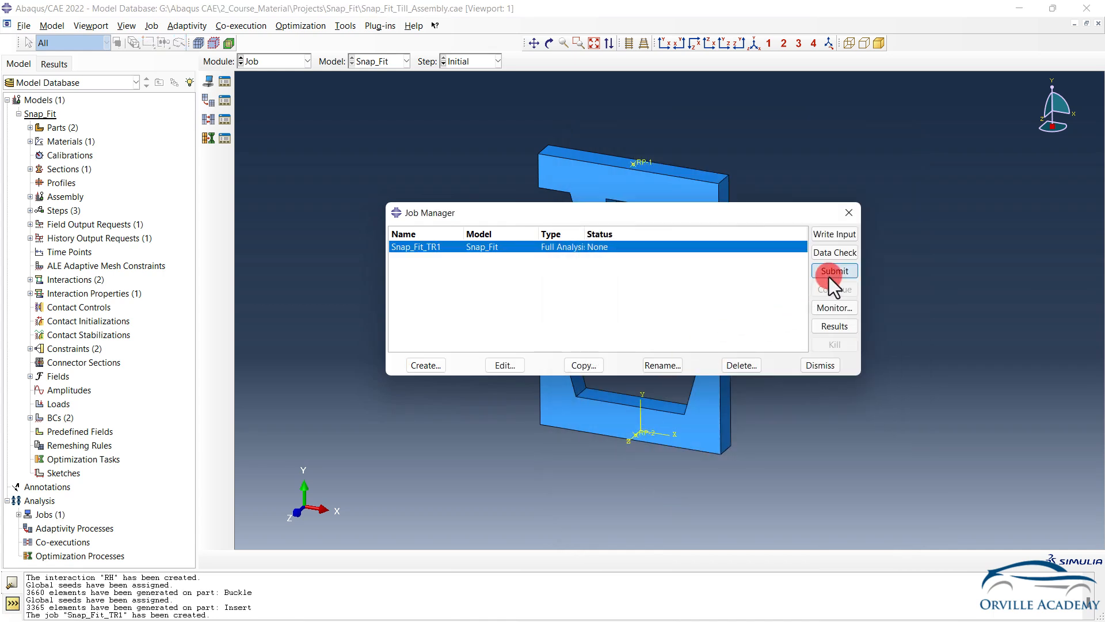